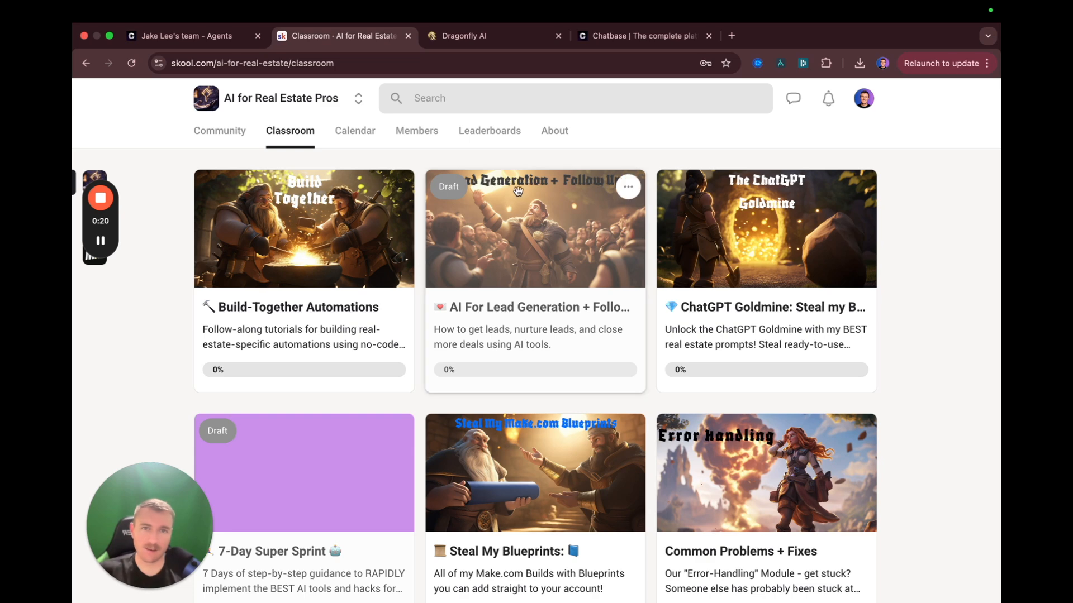
Switch to the Chatbase pricing page showing the Free, Hobby, Standard and Pro plans
{"action": "left_click", "coordinate": [625, 38]}
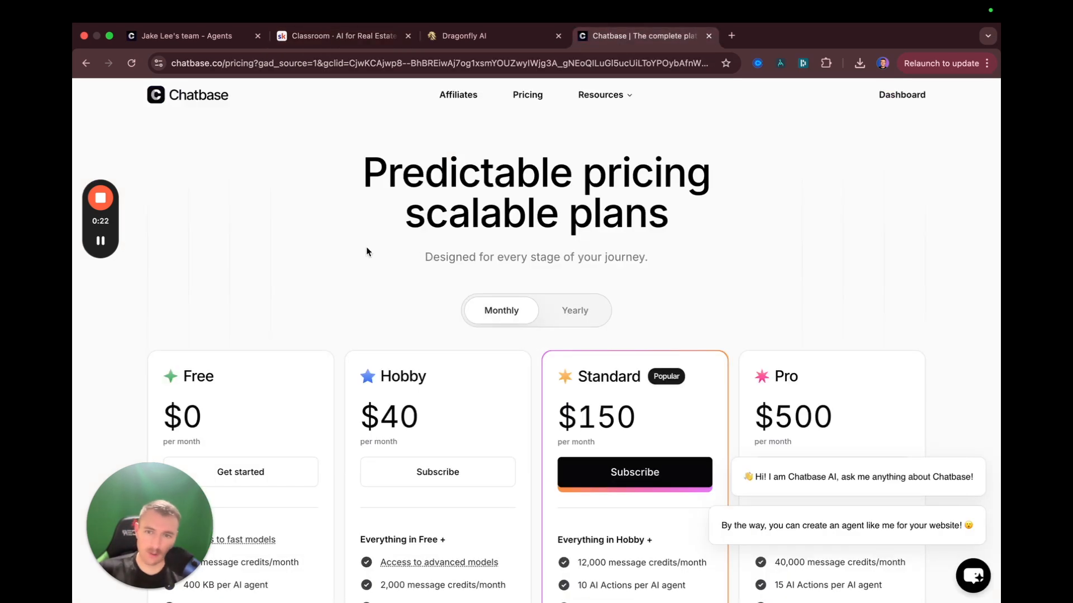
{"action": "scroll", "coordinate": [369, 250], "scroll_direction": "down", "scroll_amount": 5}
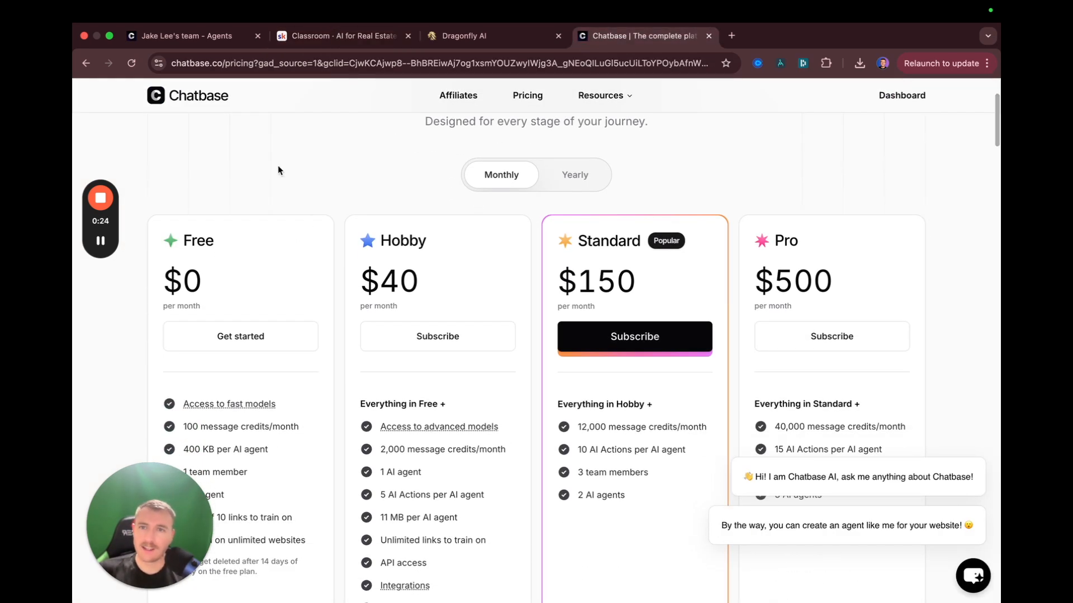
{"action": "left_click", "coordinate": [185, 36]}
{"action": "left_click", "coordinate": [612, 38]}
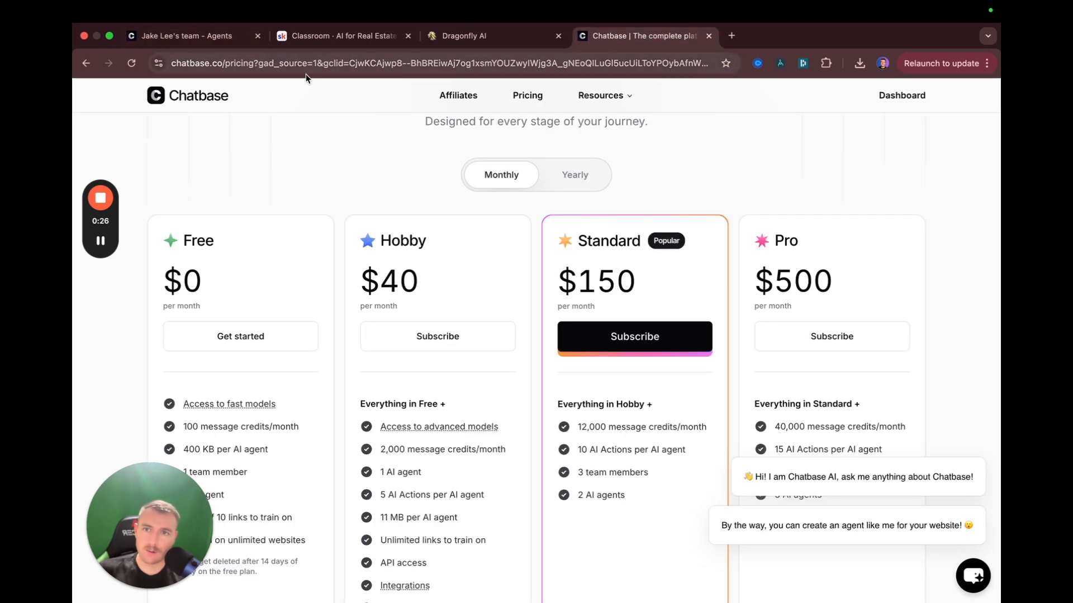
{"action": "left_click_drag", "start_coordinate": [225, 66], "coordinate": [170, 68]}
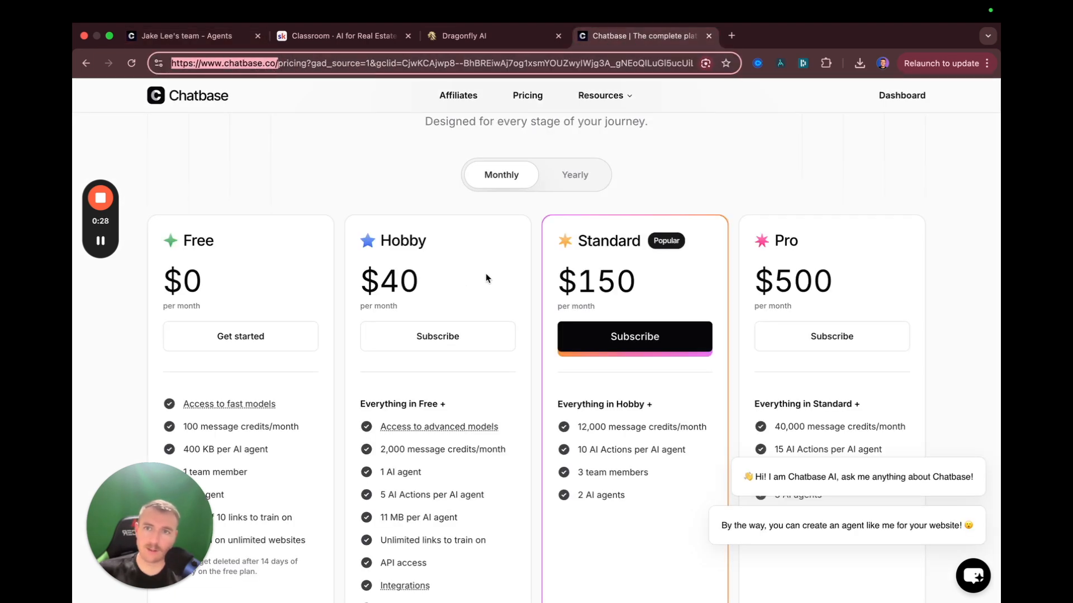
{"action": "scroll", "coordinate": [323, 196], "scroll_direction": "down", "scroll_amount": 3}
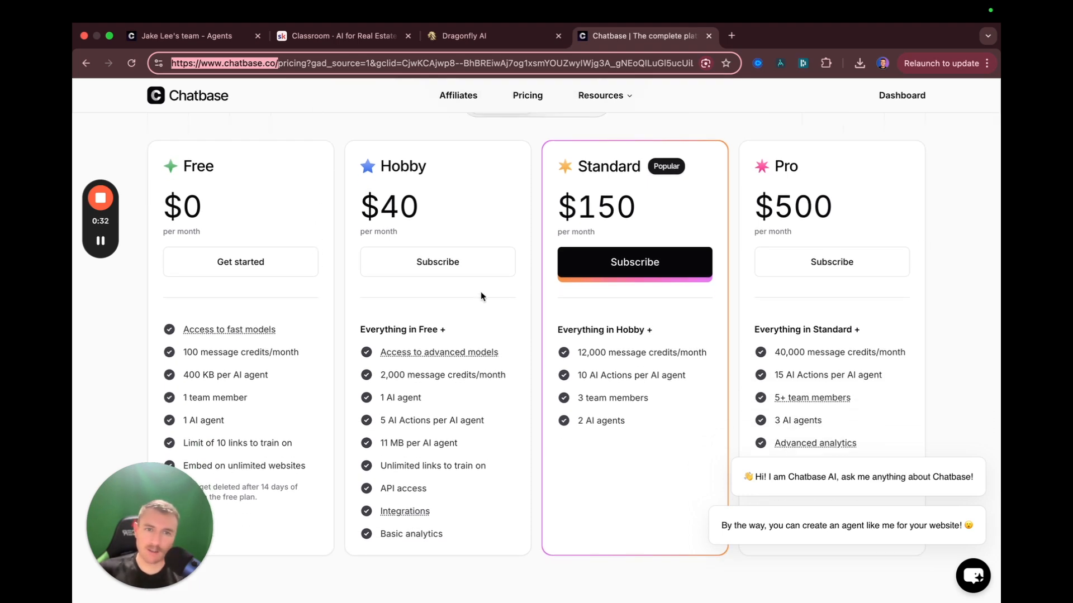
{"action": "scroll", "coordinate": [252, 209], "scroll_direction": "down", "scroll_amount": 1}
{"action": "left_click", "coordinate": [205, 191]}
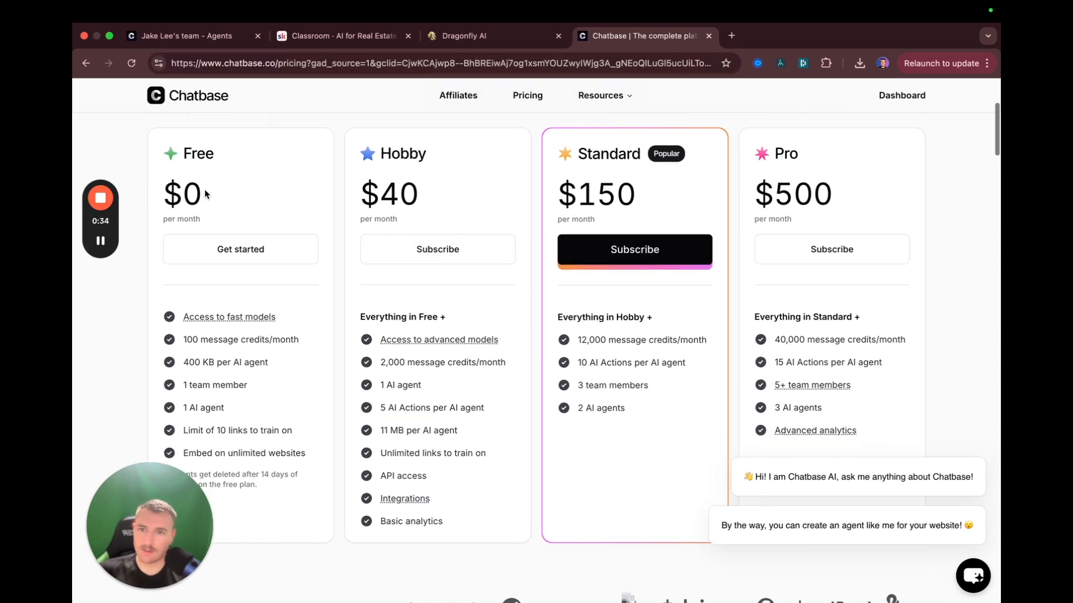
{"action": "scroll", "coordinate": [230, 332], "scroll_direction": "down", "scroll_amount": 1}
{"action": "scroll", "coordinate": [229, 328], "scroll_direction": "down", "scroll_amount": 4}
{"action": "left_click_drag", "start_coordinate": [230, 288], "coordinate": [171, 290]}
{"action": "left_click", "coordinate": [268, 343]}
{"action": "scroll", "coordinate": [283, 313], "scroll_direction": "up", "scroll_amount": 6}
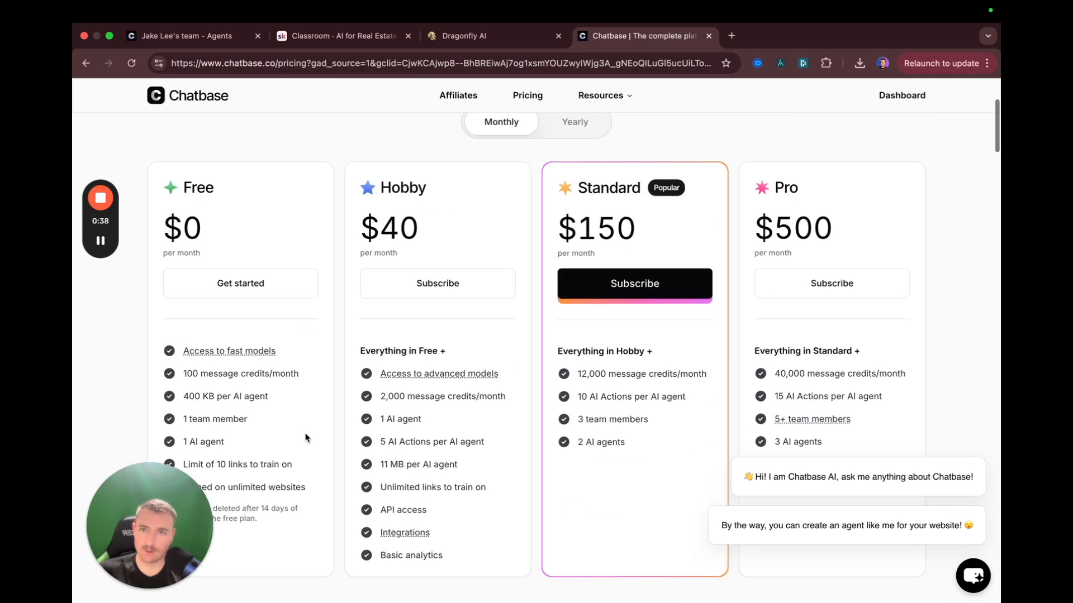
{"action": "scroll", "coordinate": [378, 322], "scroll_direction": "up", "scroll_amount": 6}
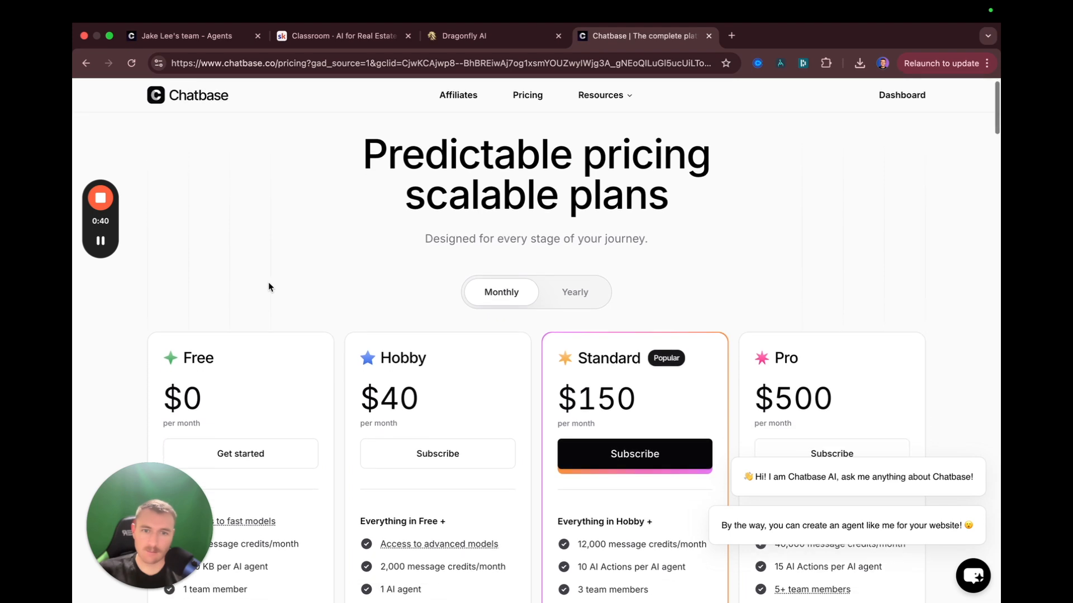
Start a new AI agent from the dashboard, looking at Files and Text before choosing Website
{"action": "left_click", "coordinate": [914, 96]}
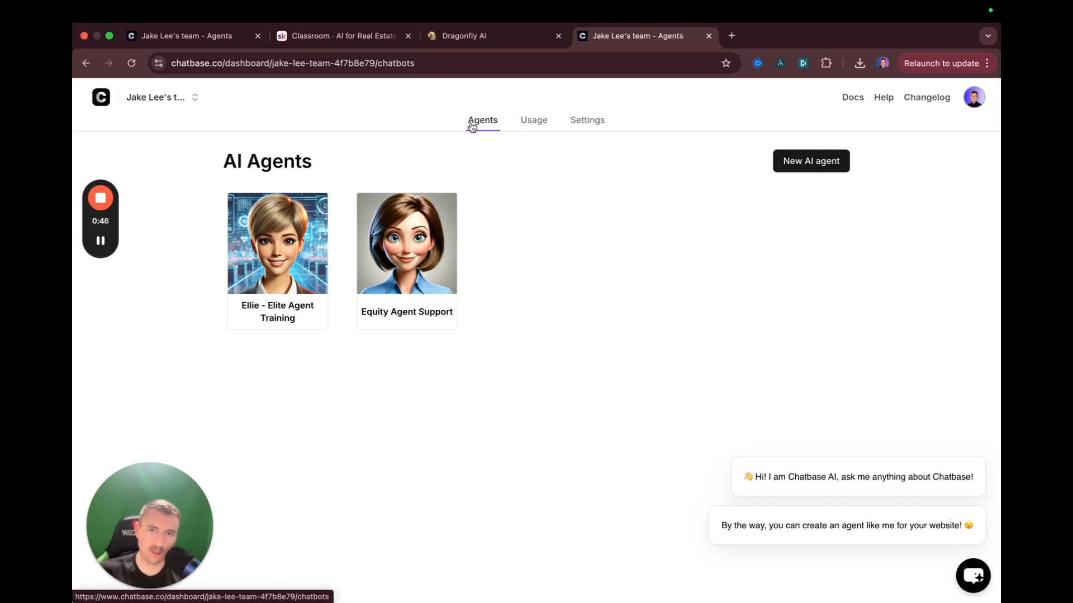
{"action": "left_click", "coordinate": [817, 164]}
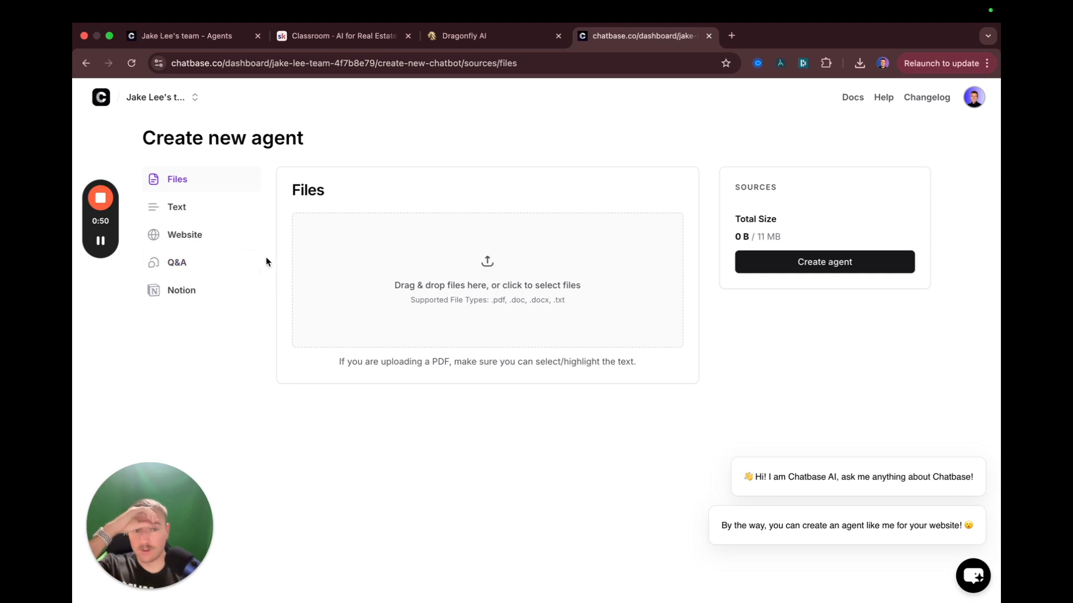
{"action": "left_click_drag", "start_coordinate": [143, 136], "coordinate": [314, 141]}
{"action": "left_click", "coordinate": [314, 144]}
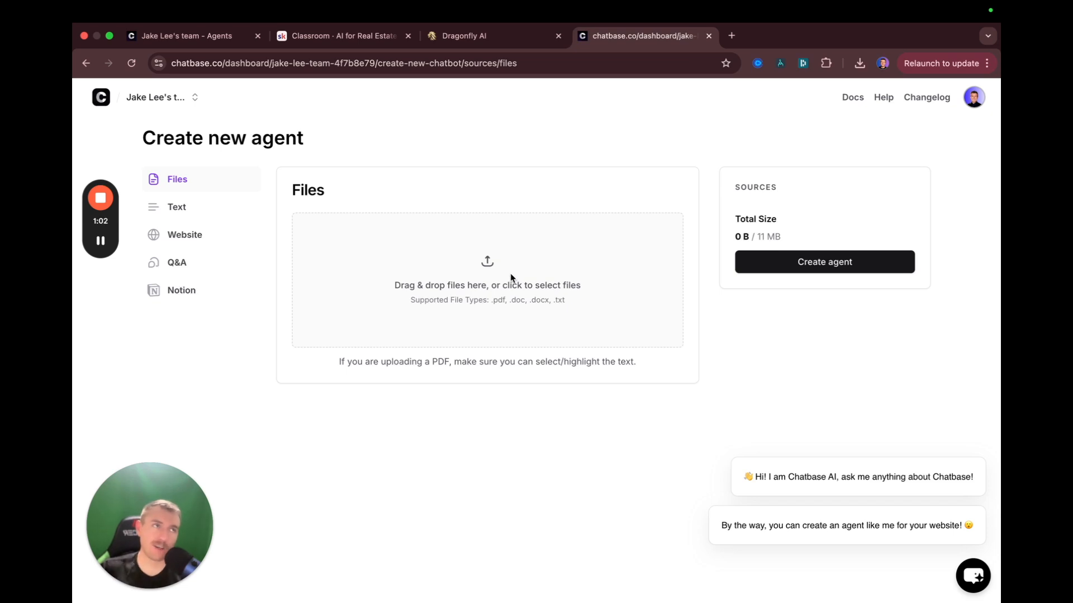
{"action": "left_click", "coordinate": [530, 283]}
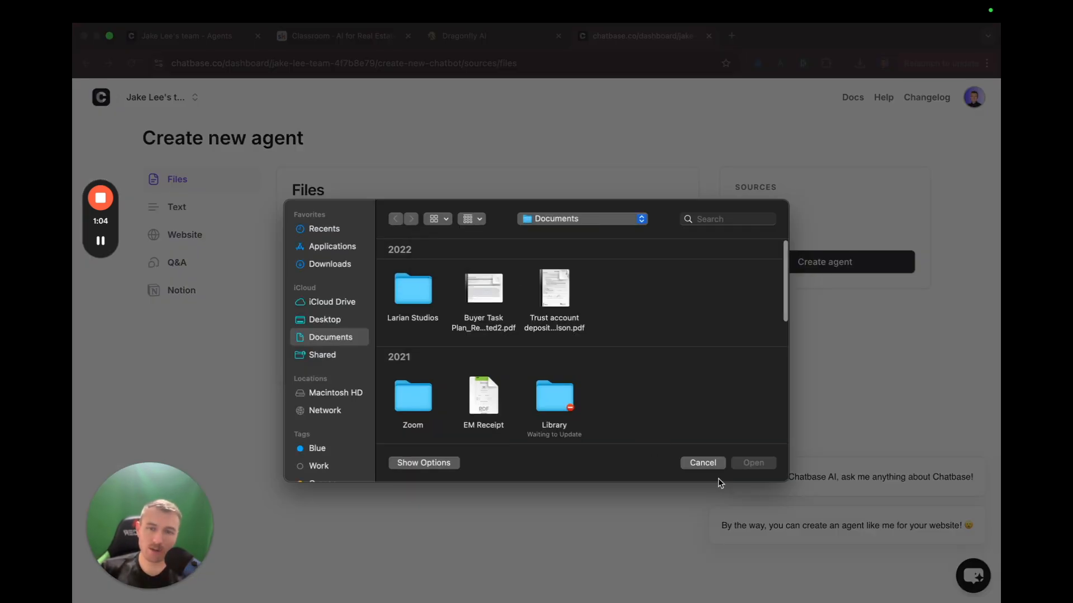
{"action": "left_click", "coordinate": [707, 466]}
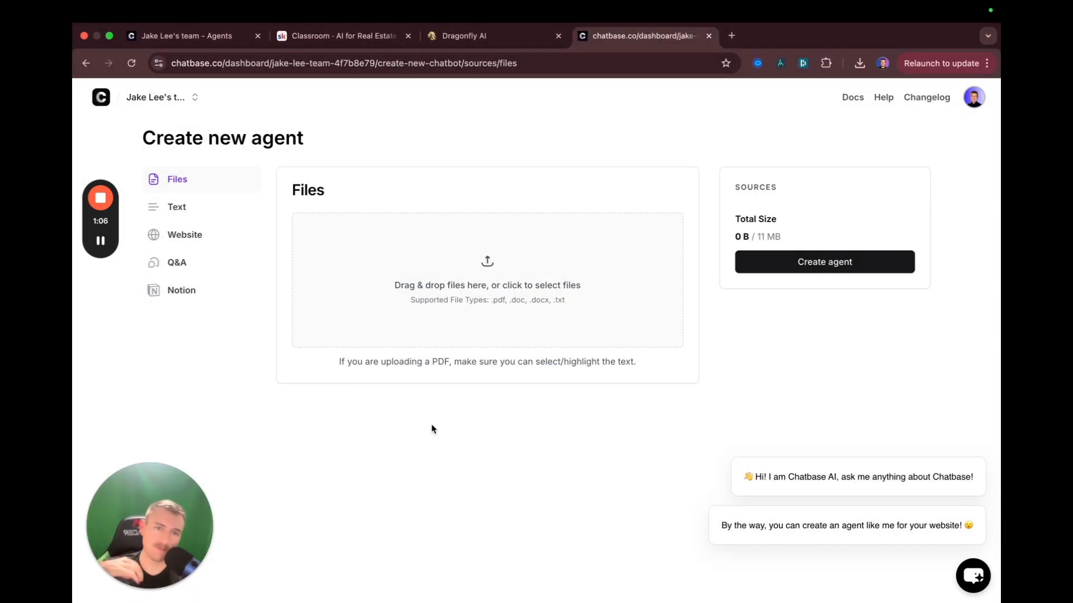
{"action": "left_click", "coordinate": [202, 210]}
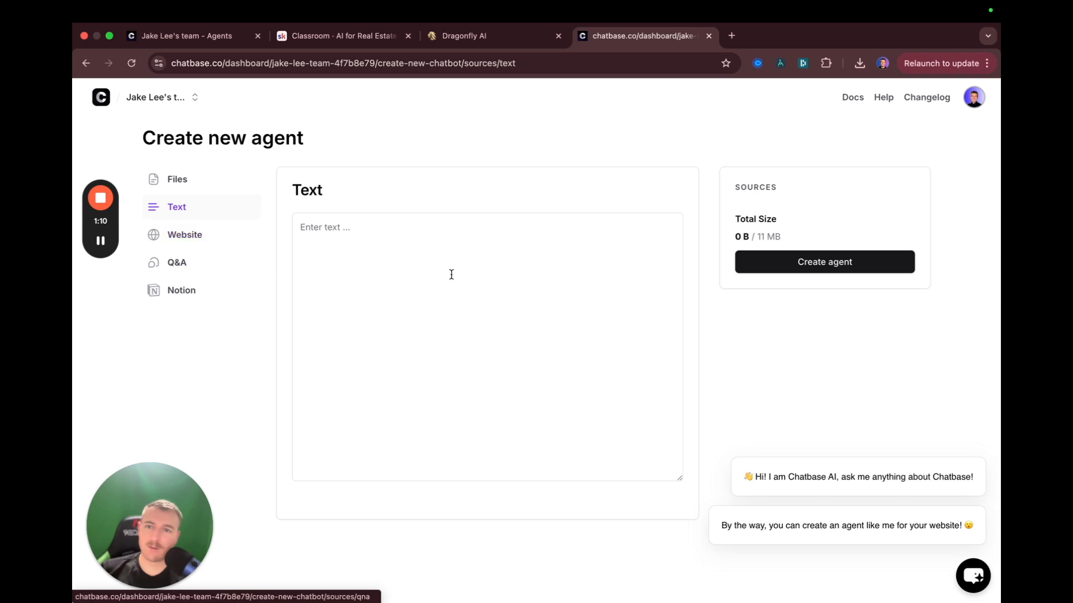
{"action": "left_click", "coordinate": [184, 235]}
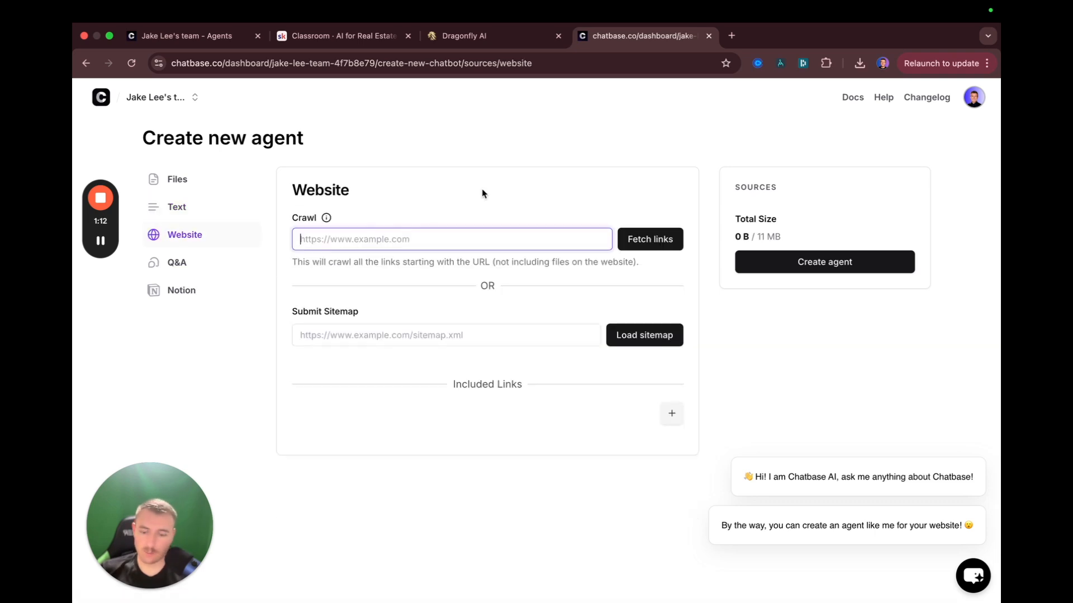
Load the user's real estate agent website in a new browser tab
{"action": "key", "text": "ctrl+t"}
{"action": "type", "text": "jacobl"}
{"action": "key", "text": "Return"}
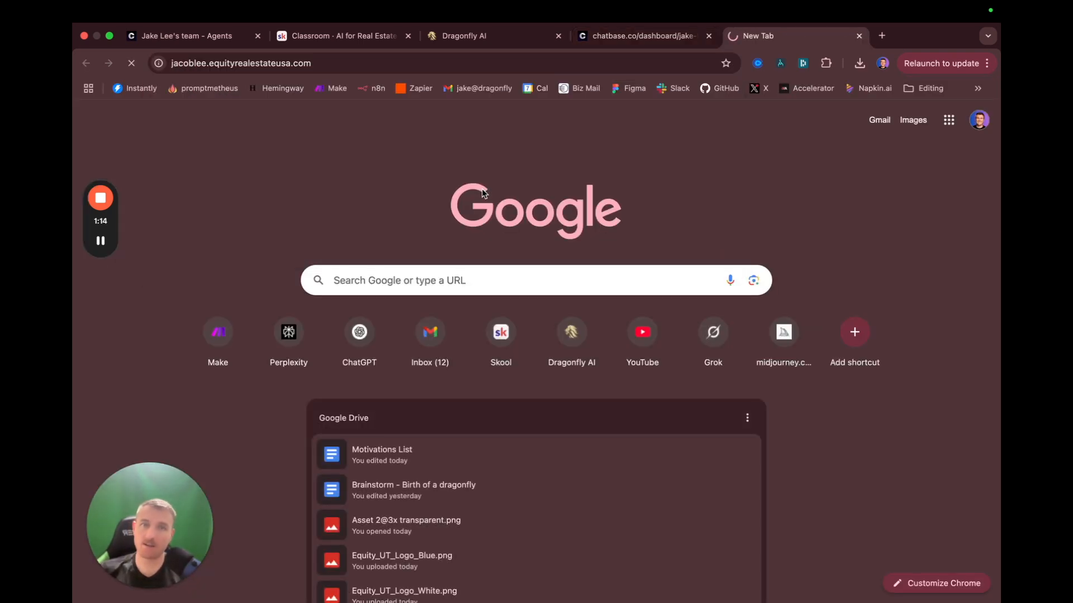
Search Google for 'equity' real estate, declining the precise-location prompt
{"action": "left_click", "coordinate": [355, 64]}
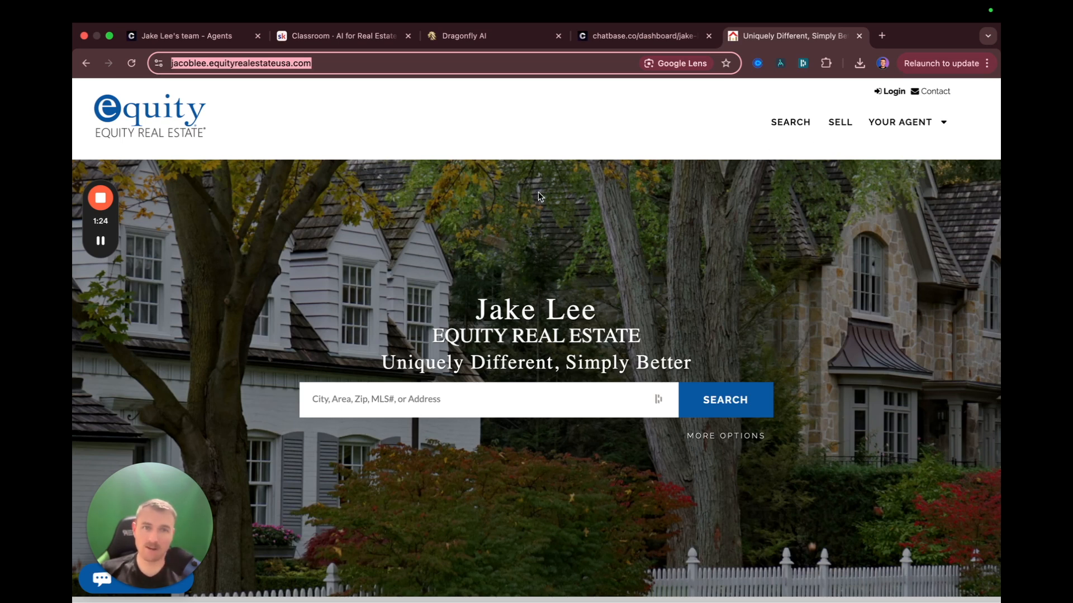
{"action": "left_click", "coordinate": [425, 389]}
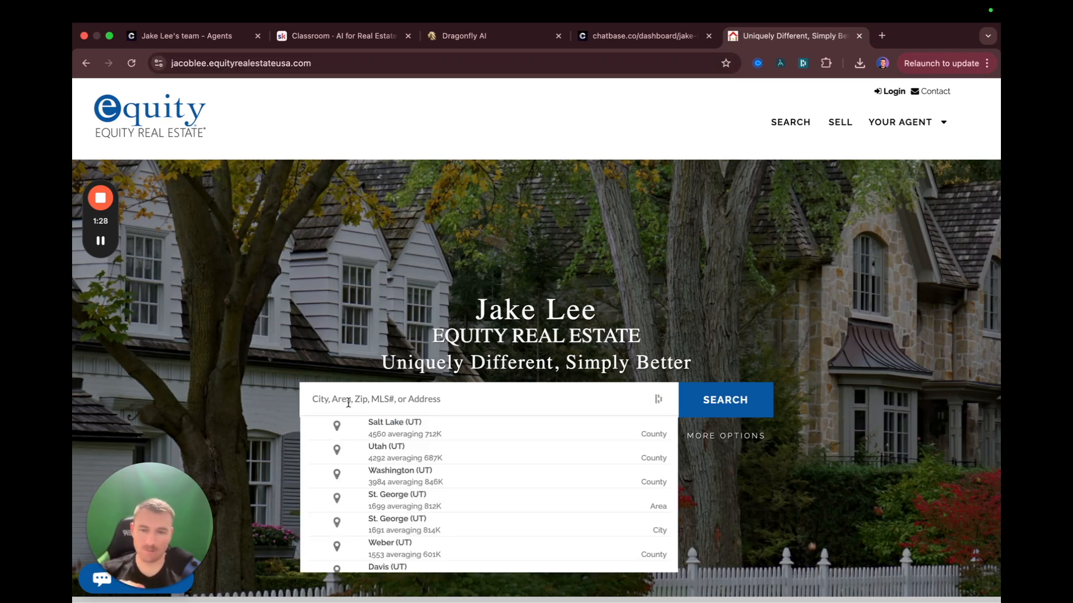
{"action": "left_click", "coordinate": [583, 170]}
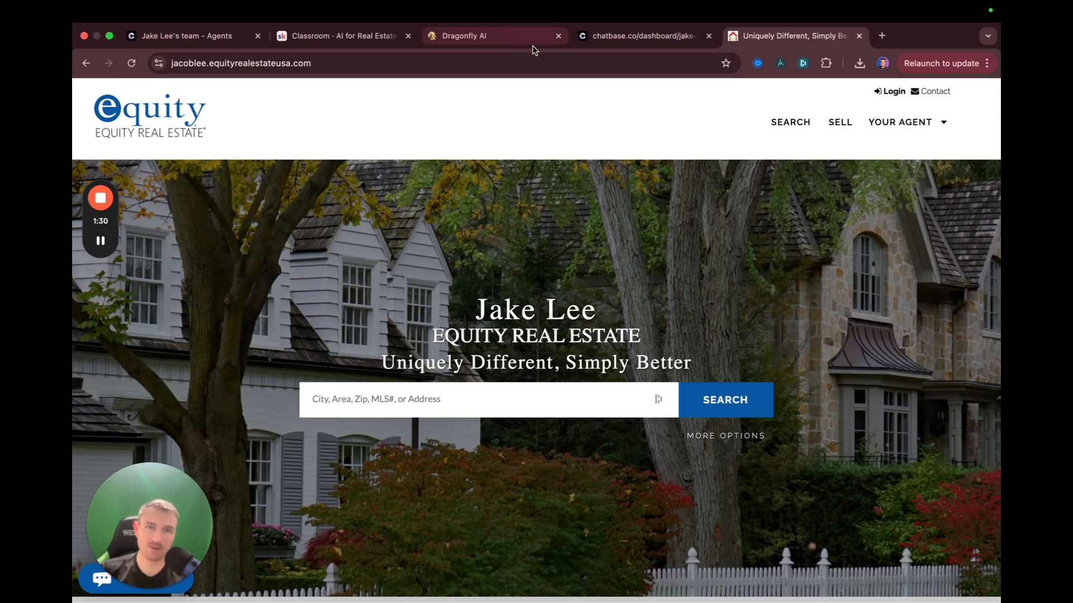
{"action": "left_click", "coordinate": [547, 66]}
{"action": "type", "text": "equity"}
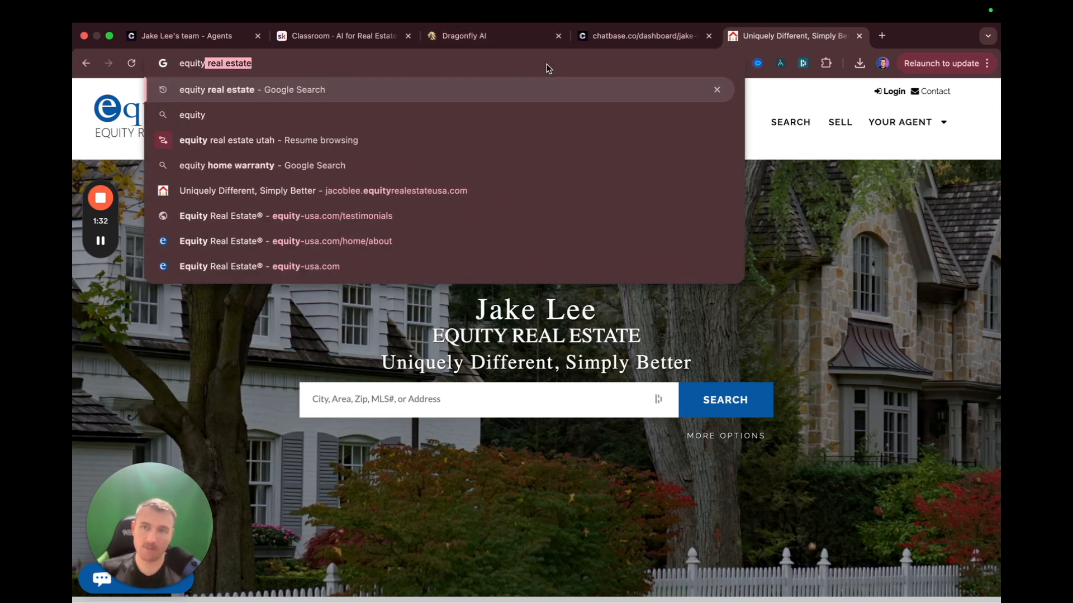
{"action": "key", "text": "Return"}
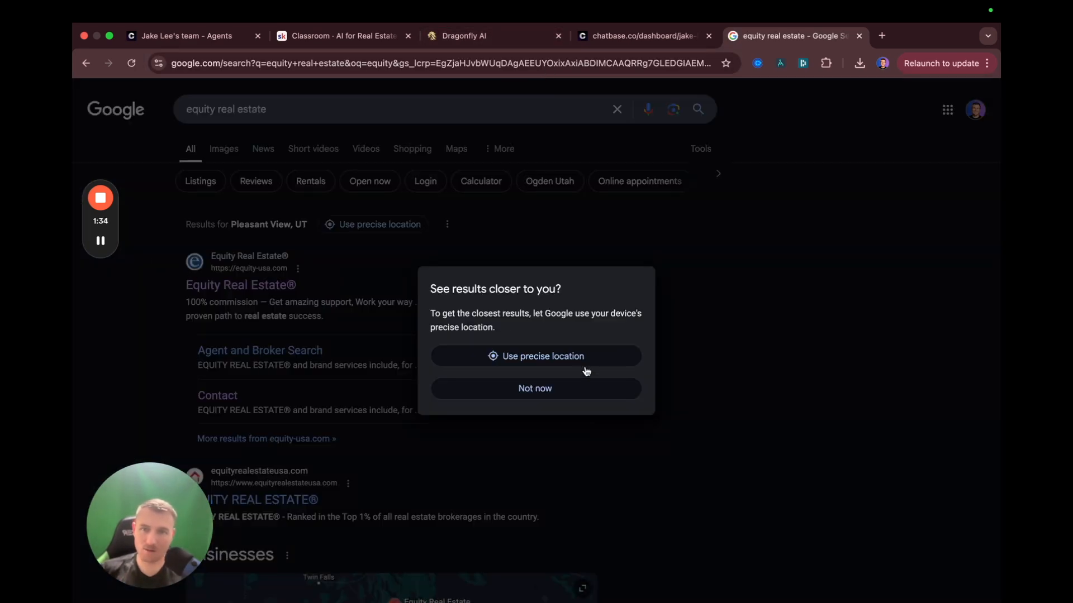
{"action": "left_click", "coordinate": [565, 385]}
Open equity-usa.com and paste its address into Chatbase's website crawl field
{"action": "left_click", "coordinate": [187, 289]}
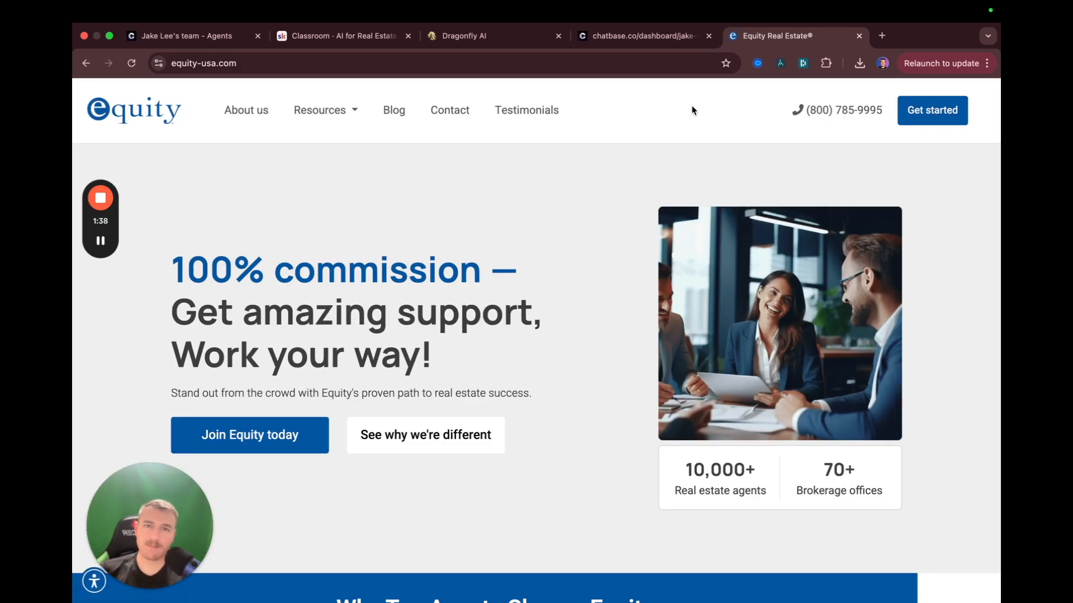
{"action": "left_click", "coordinate": [427, 70]}
{"action": "key", "text": "ctrl+c"}
{"action": "left_click", "coordinate": [643, 36]}
{"action": "key", "text": "ctrl+v"}
Browse the Equity site's Resources, Blog, Testimonials and About us pages, then return to the crawl field
{"action": "key", "text": "ctrl+Tab"}
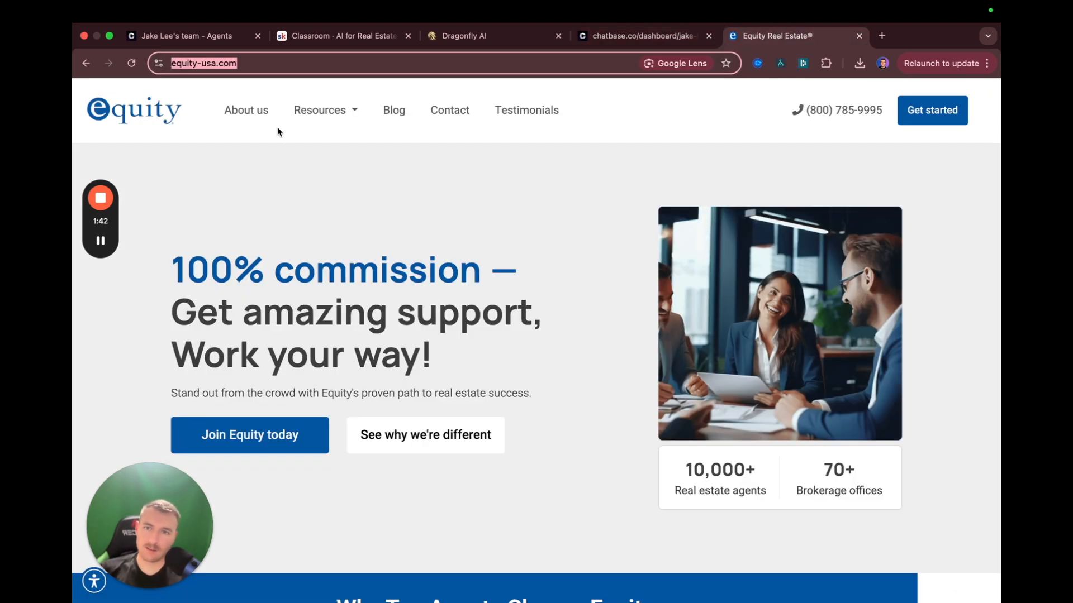
{"action": "left_click", "coordinate": [321, 110]}
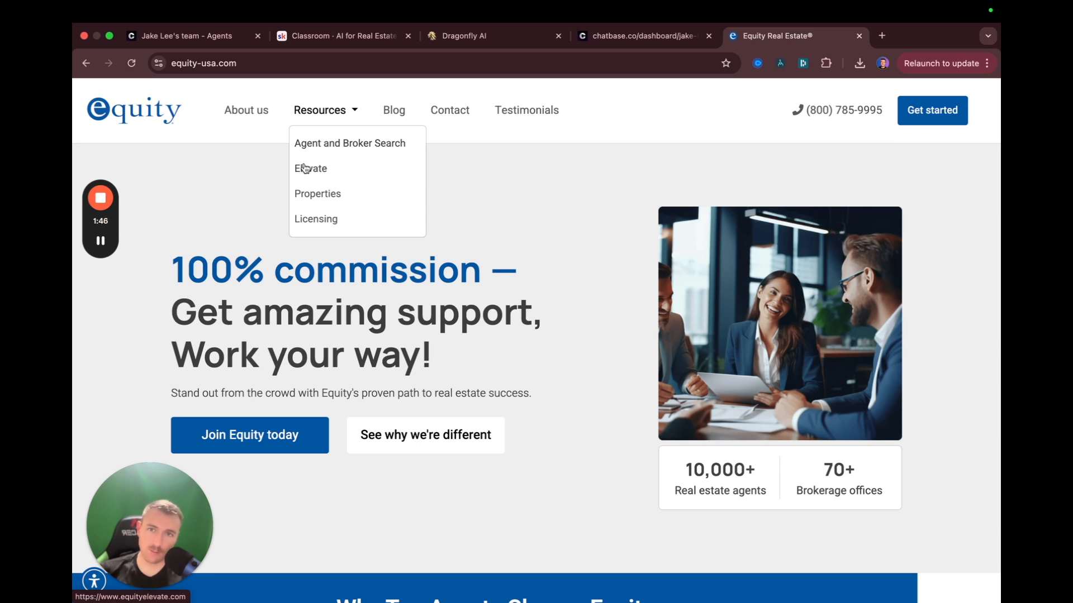
{"action": "left_click", "coordinate": [438, 110]}
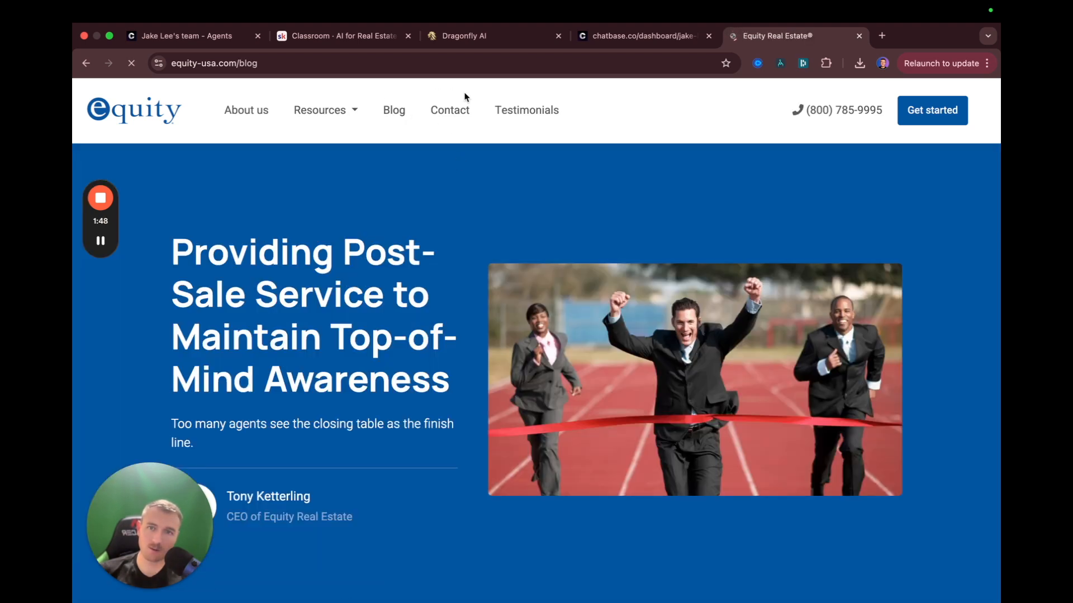
{"action": "left_click", "coordinate": [524, 110]}
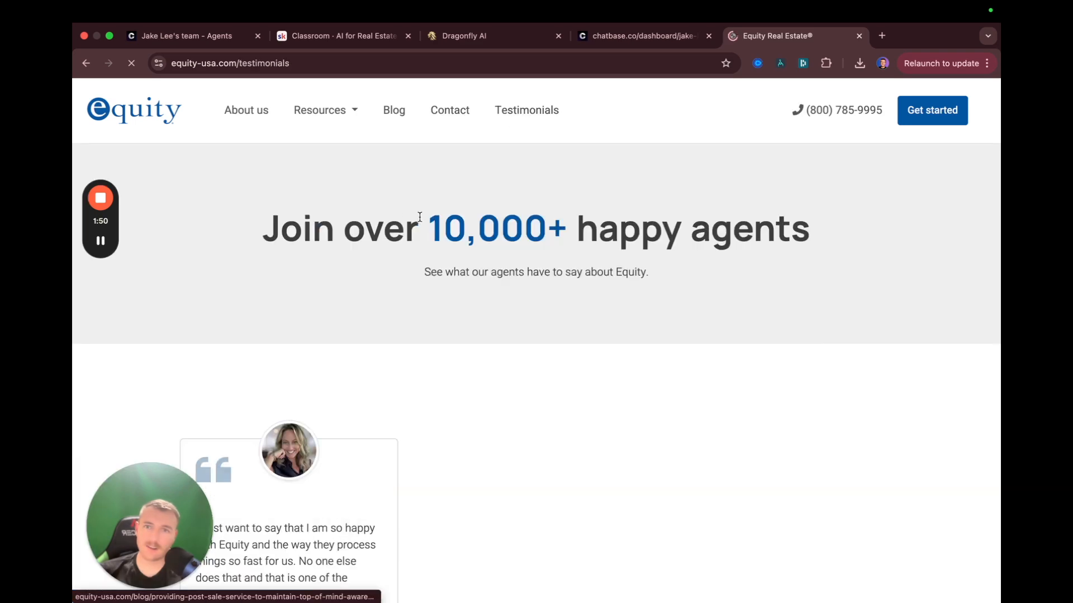
{"action": "scroll", "coordinate": [277, 260], "scroll_direction": "down", "scroll_amount": 3}
{"action": "scroll", "coordinate": [393, 406], "scroll_direction": "down", "scroll_amount": 15}
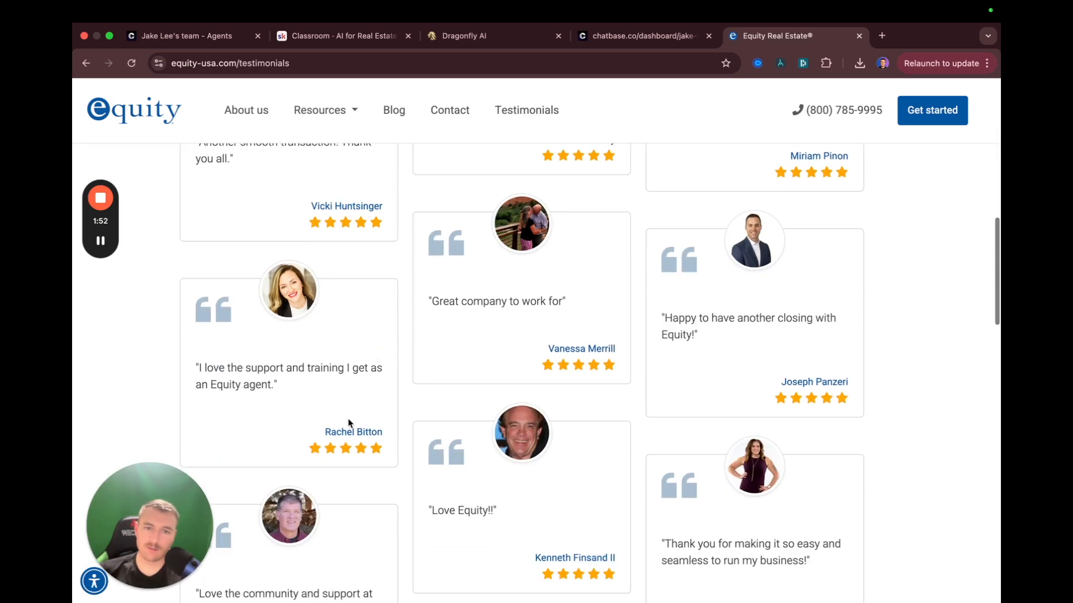
{"action": "scroll", "coordinate": [412, 312], "scroll_direction": "up", "scroll_amount": 10}
{"action": "scroll", "coordinate": [412, 312], "scroll_direction": "up", "scroll_amount": 5}
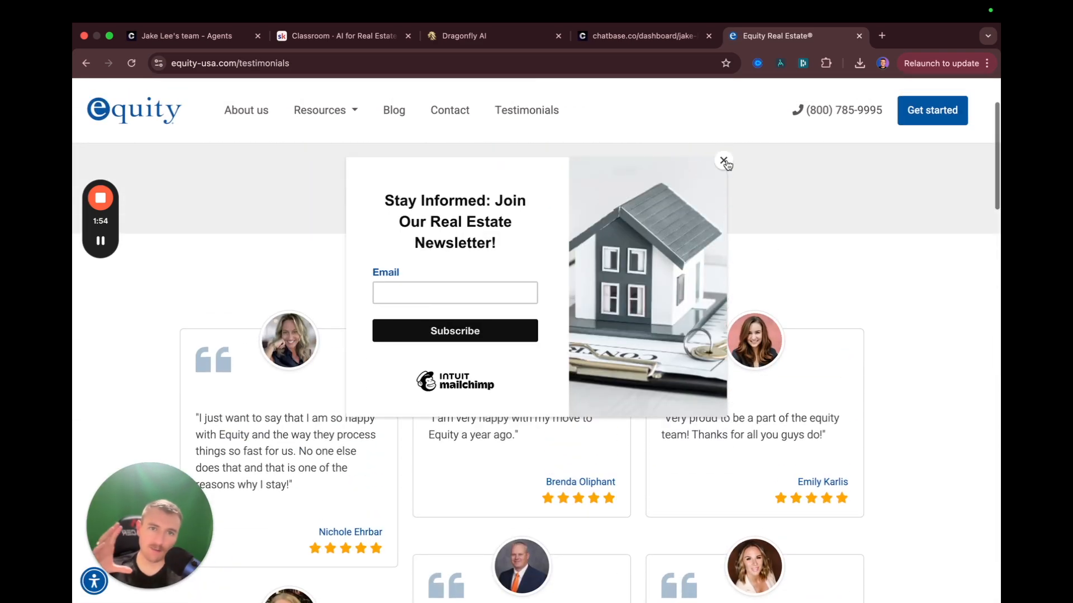
{"action": "left_click", "coordinate": [724, 161]}
{"action": "scroll", "coordinate": [485, 199], "scroll_direction": "up", "scroll_amount": 2}
{"action": "left_click", "coordinate": [252, 112]}
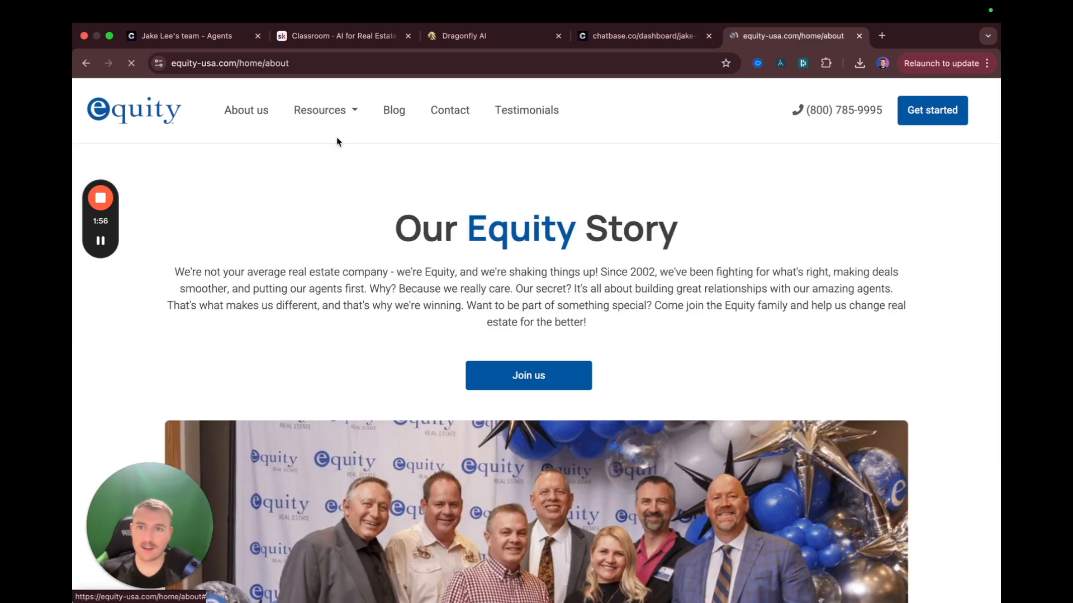
{"action": "scroll", "coordinate": [218, 274], "scroll_direction": "down", "scroll_amount": 1}
{"action": "scroll", "coordinate": [217, 274], "scroll_direction": "up", "scroll_amount": 1}
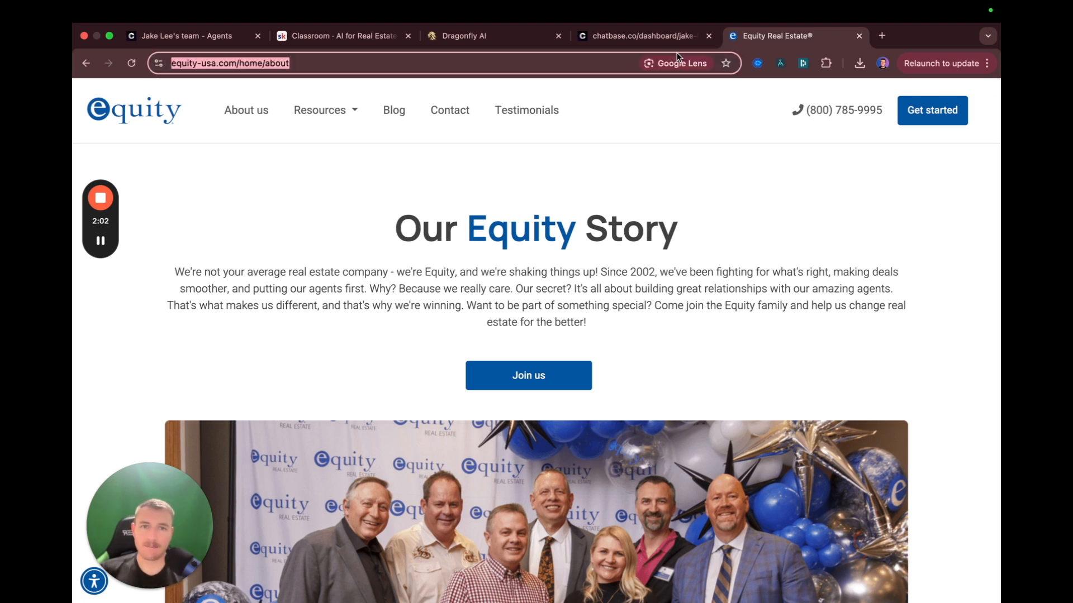
{"action": "left_click", "coordinate": [643, 35]}
{"action": "triple_click", "coordinate": [421, 245]}
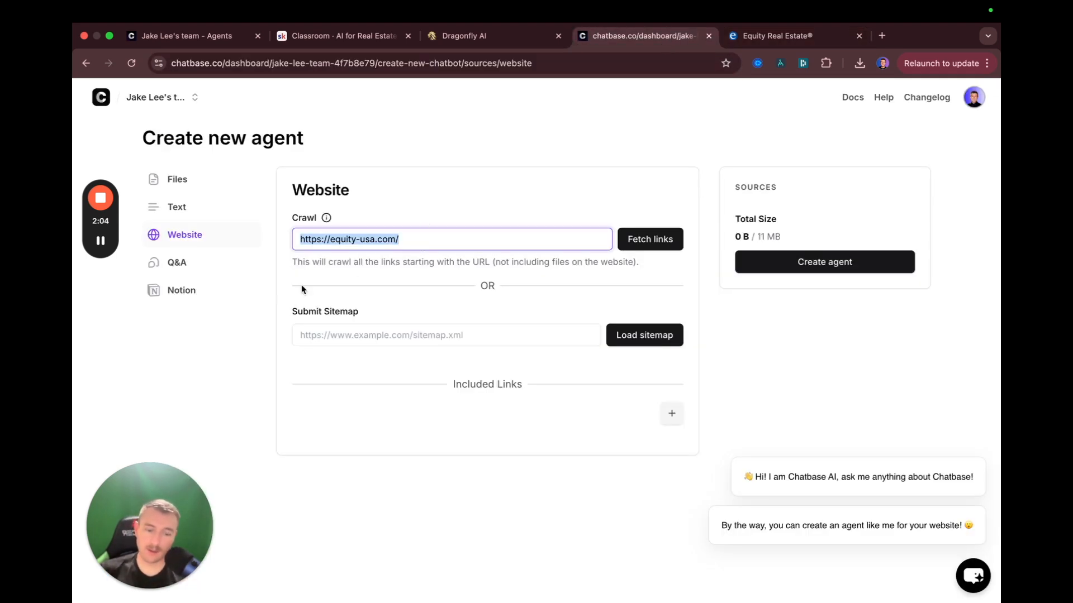
Clear the crawl URL, then add a trial Q&A 'Can I buy a home in Salt Lake City' and delete it
{"action": "key", "text": "BackSpace"}
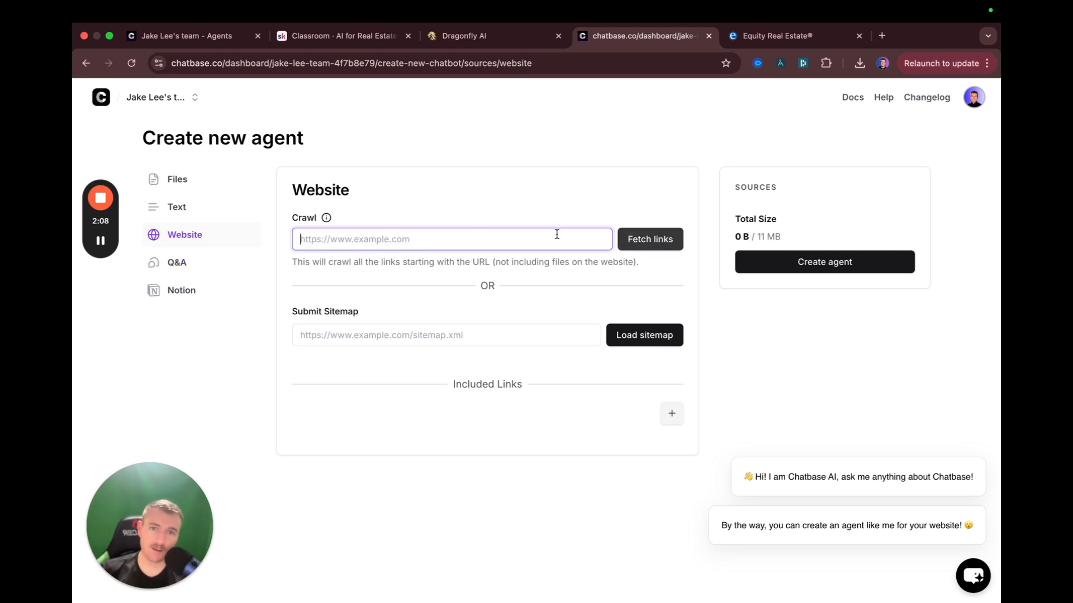
{"action": "left_click", "coordinate": [582, 198]}
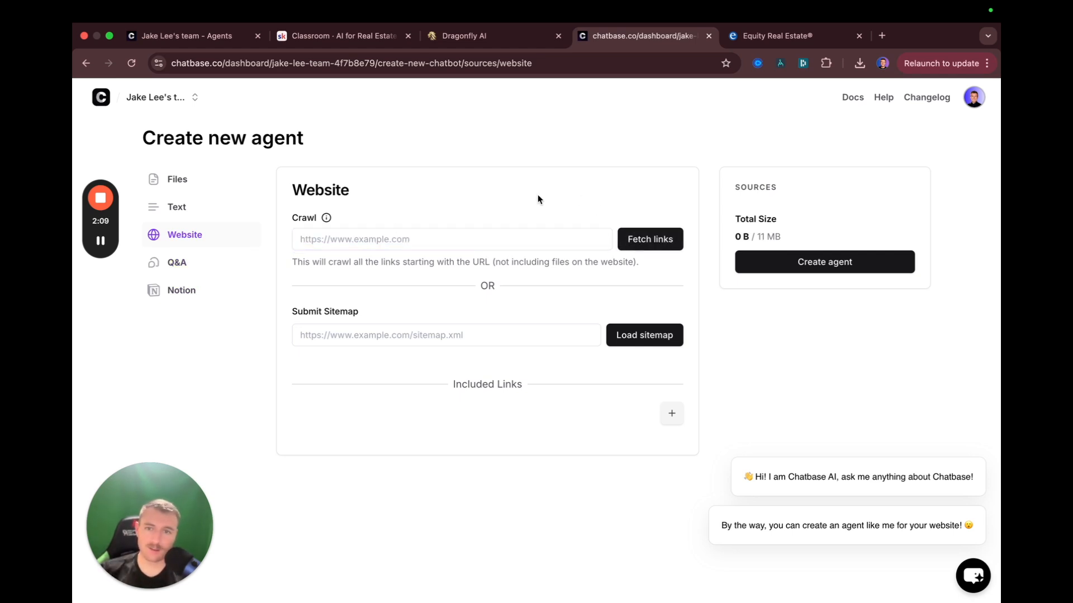
{"action": "left_click", "coordinate": [190, 274]}
{"action": "left_click", "coordinate": [672, 206]}
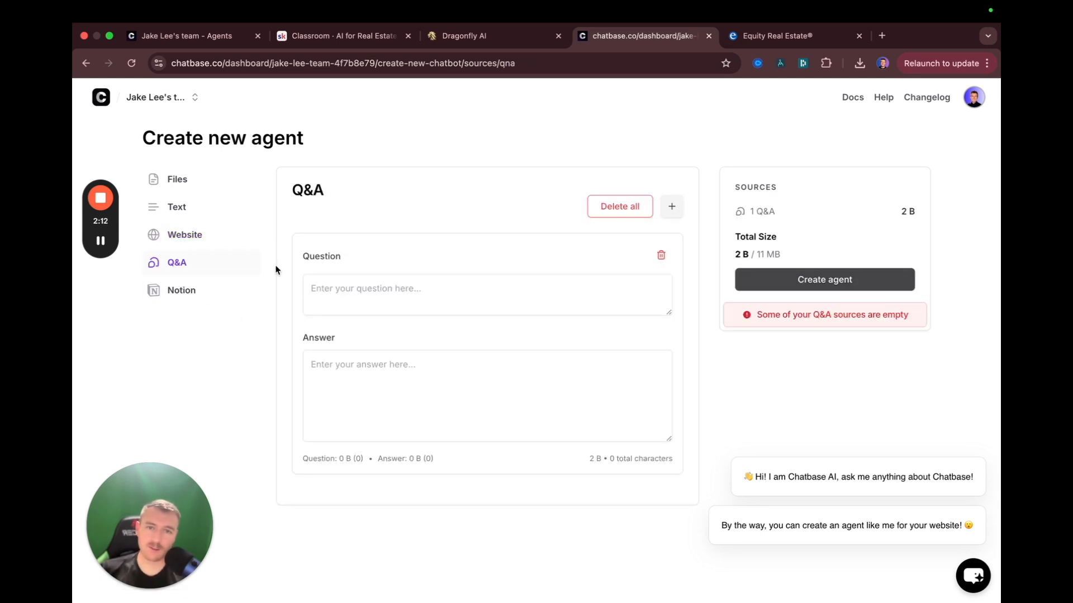
{"action": "left_click", "coordinate": [342, 289]}
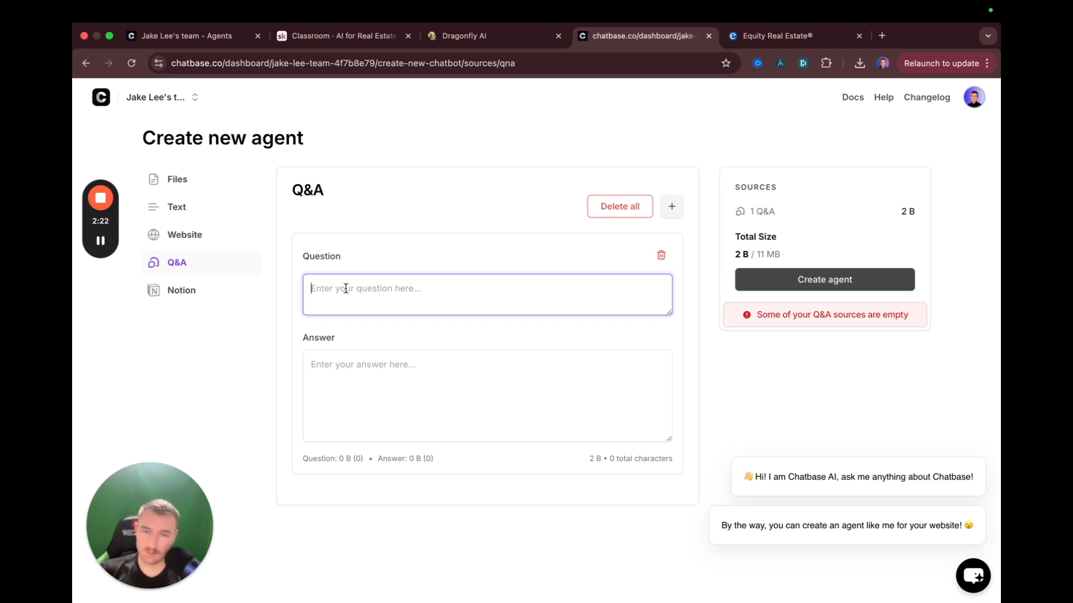
{"action": "type", "text": "Can I"}
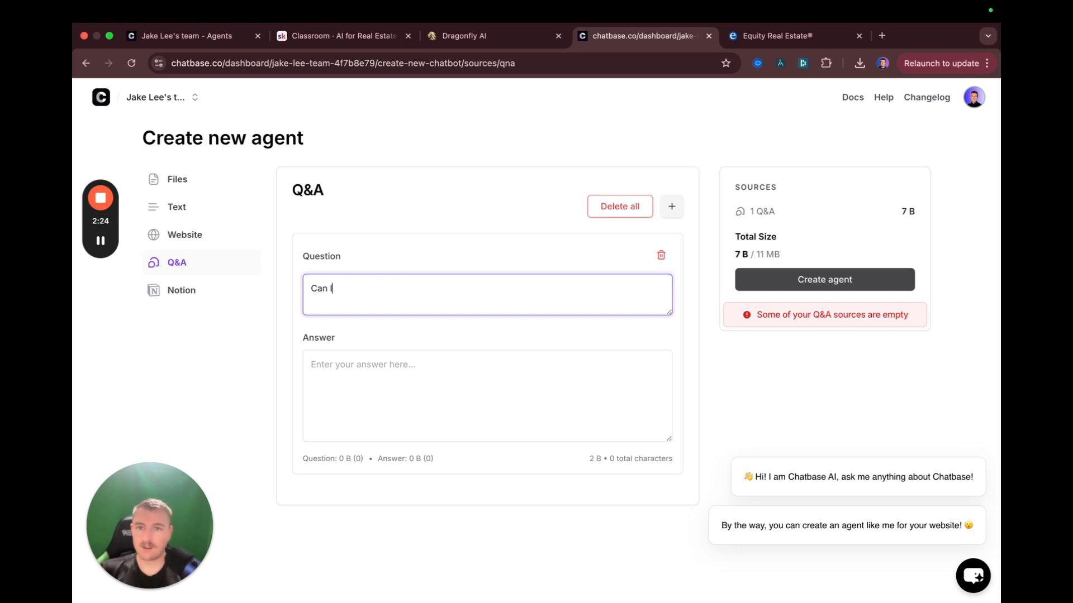
{"action": "type", "text": " buy a home in Salt Lake City"}
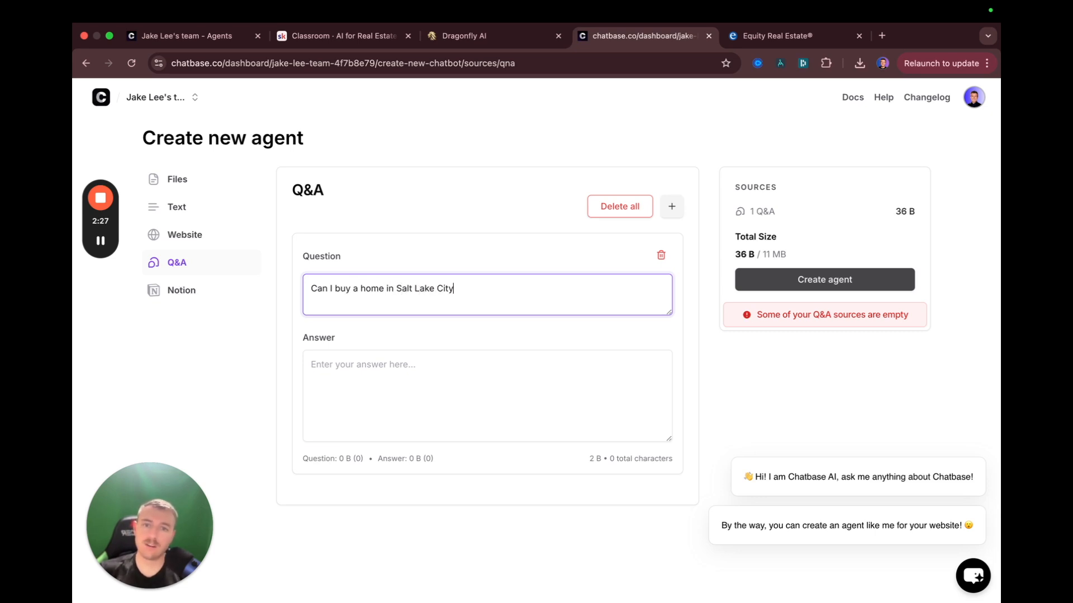
{"action": "key", "text": "Tab"}
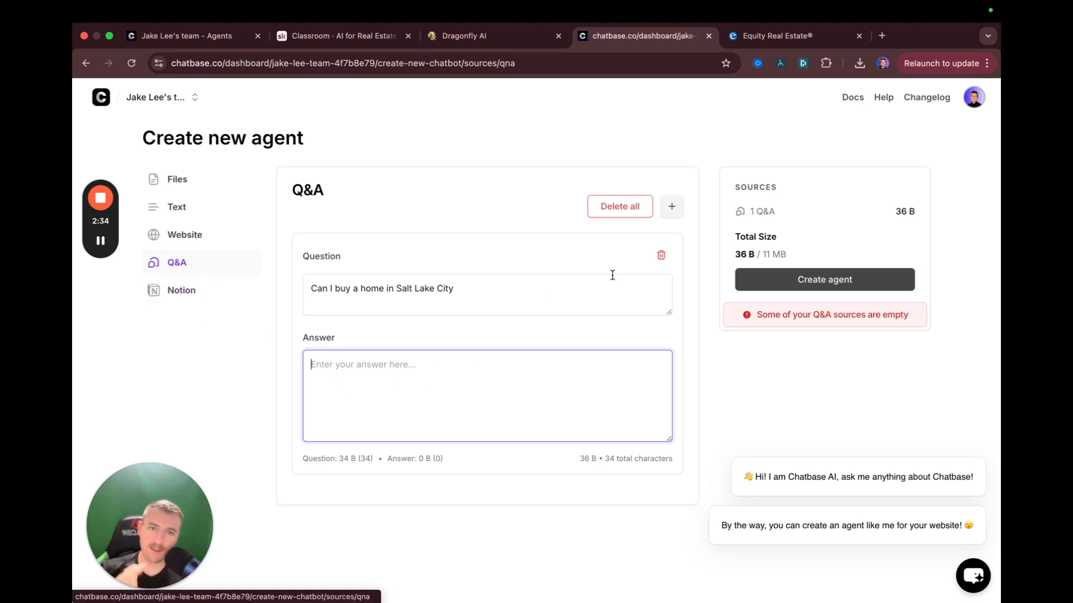
{"action": "left_click", "coordinate": [633, 206]}
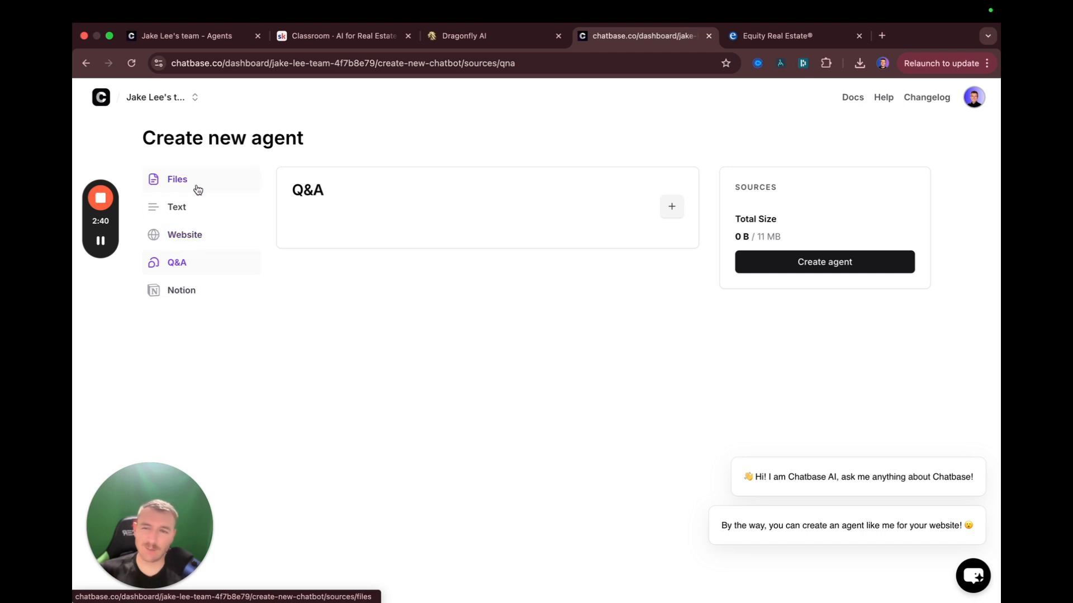
Open the empty Text source and place the cursor in its box
{"action": "left_click", "coordinate": [178, 209]}
{"action": "left_click", "coordinate": [349, 261]}
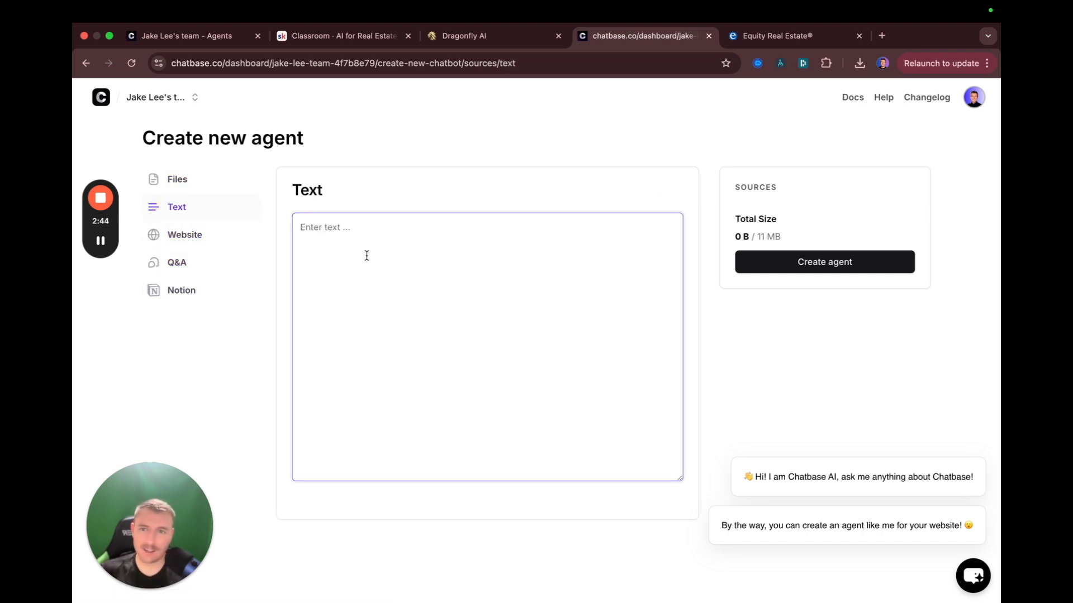
{"action": "key", "text": "ctrl+Left"}
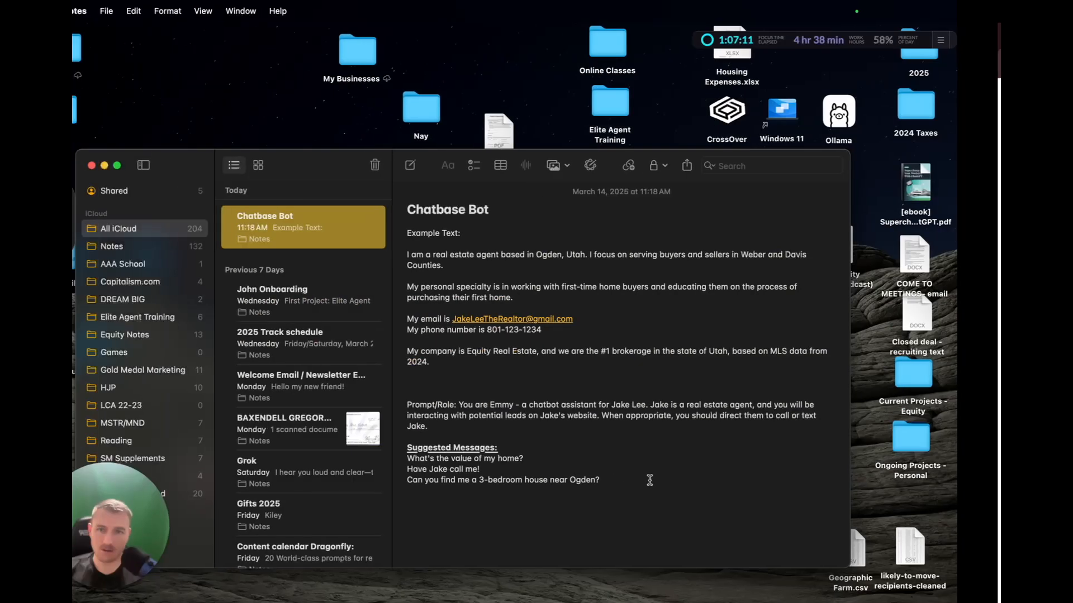
Copy the example background text from the Chatbase Bot note into the agent's Text source
{"action": "left_click", "coordinate": [687, 297]}
{"action": "left_click_drag", "start_coordinate": [486, 365], "coordinate": [441, 254]}
{"action": "key", "text": "super+c"}
{"action": "key", "text": "ctrl+Right"}
{"action": "key", "text": "super+v"}
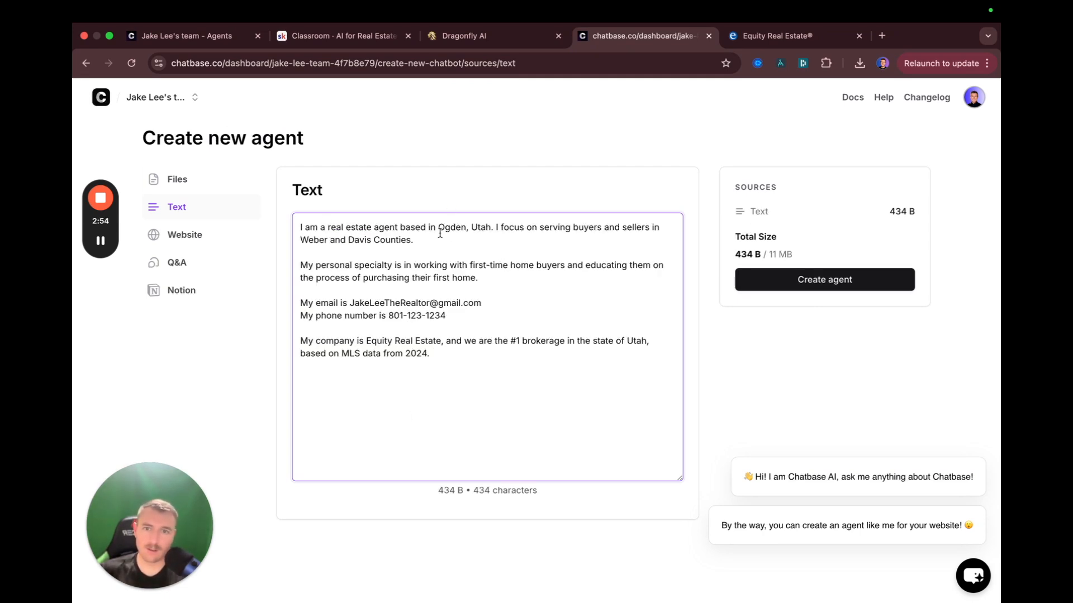
Review the pasted focus, specialty, contact and company lines, then go to the Website source
{"action": "left_click_drag", "start_coordinate": [497, 229], "coordinate": [559, 230]}
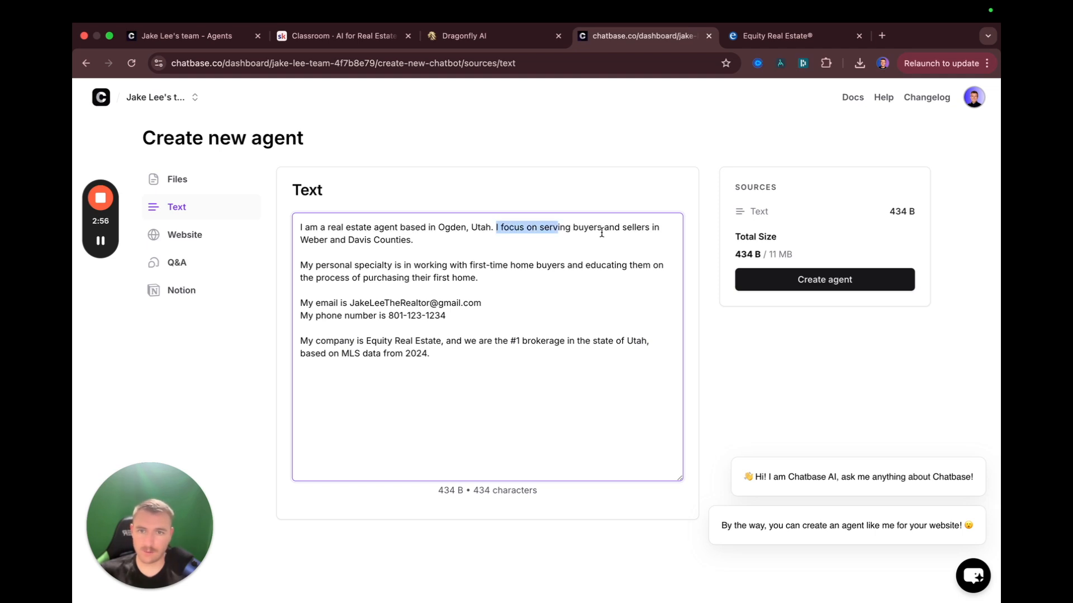
{"action": "left_click", "coordinate": [309, 249]}
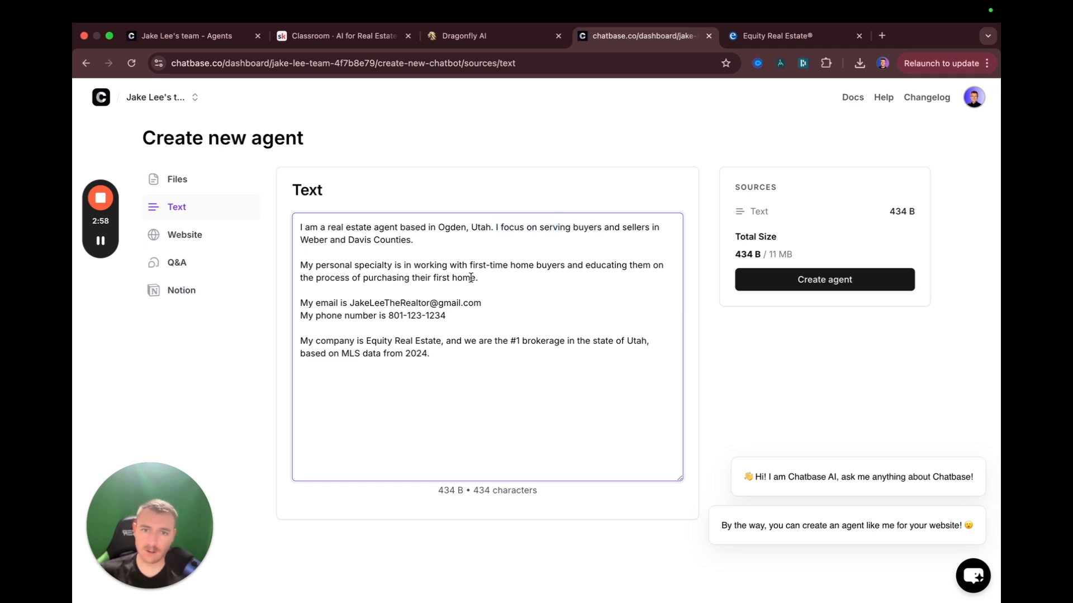
{"action": "left_click_drag", "start_coordinate": [467, 270], "coordinate": [613, 250]}
{"action": "left_click", "coordinate": [544, 270]}
{"action": "left_click_drag", "start_coordinate": [322, 303], "coordinate": [473, 319]}
{"action": "left_click_drag", "start_coordinate": [430, 353], "coordinate": [309, 341]}
{"action": "left_click", "coordinate": [538, 398]}
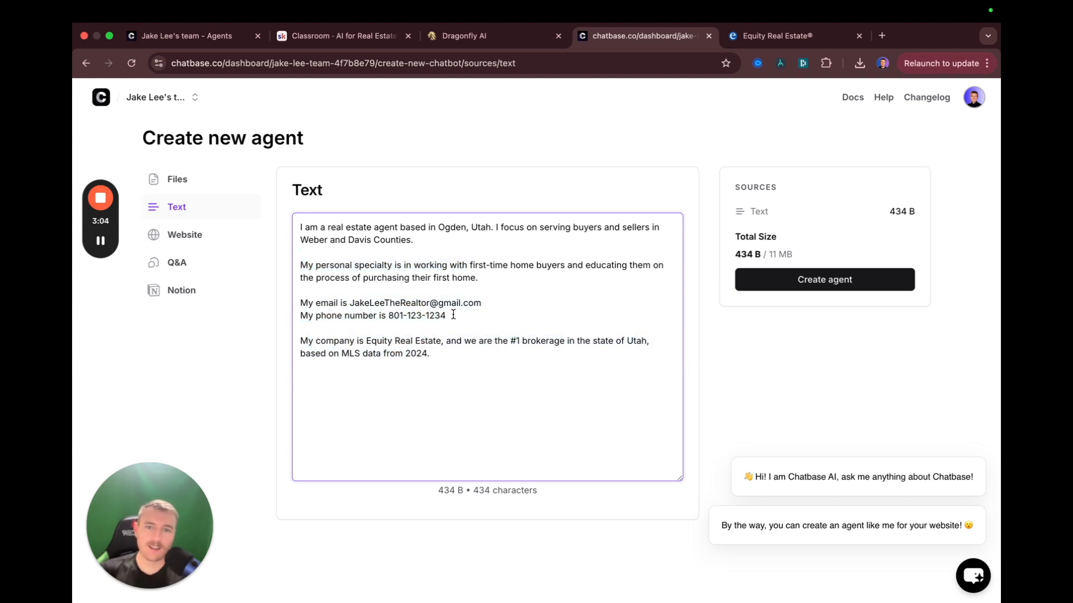
{"action": "left_click", "coordinate": [184, 234]}
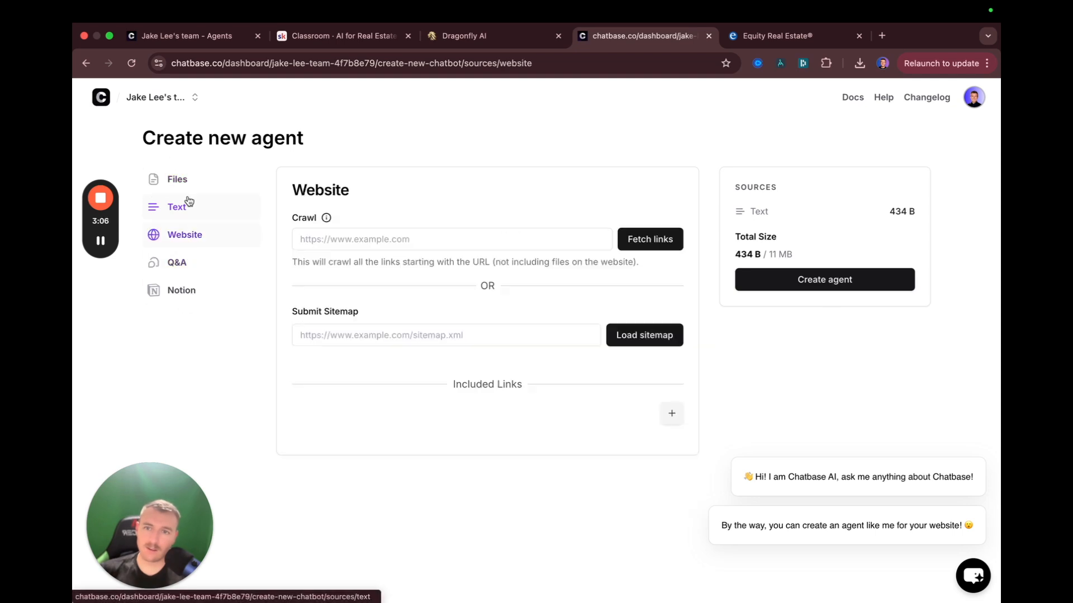
Create and train the agent from its 434 B text source
{"action": "left_click", "coordinate": [824, 280]}
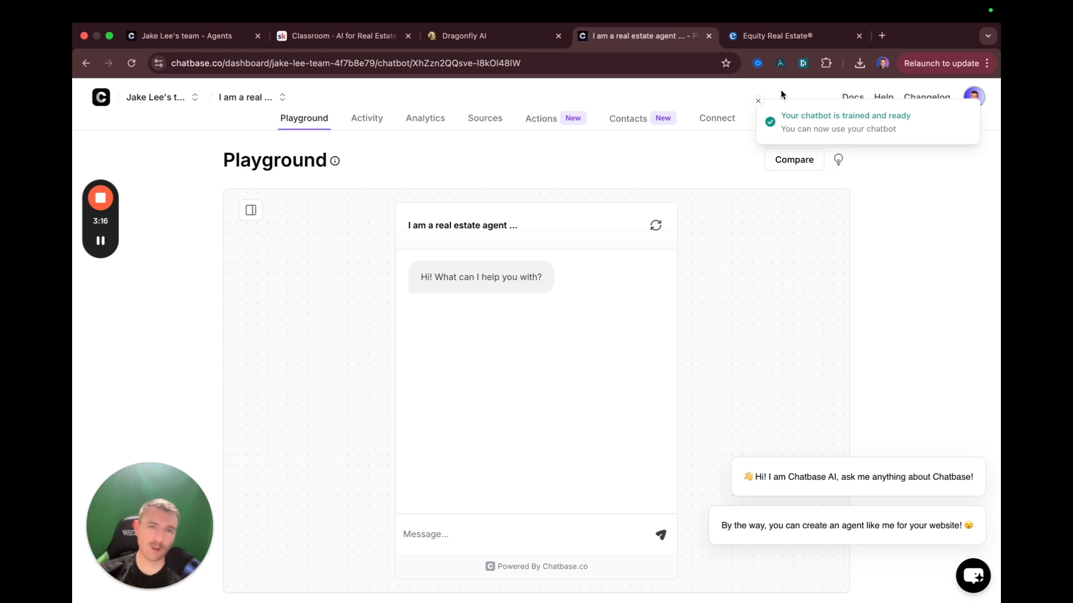
{"action": "left_click", "coordinate": [758, 101]}
{"action": "scroll", "coordinate": [757, 342], "scroll_direction": "down", "scroll_amount": 2}
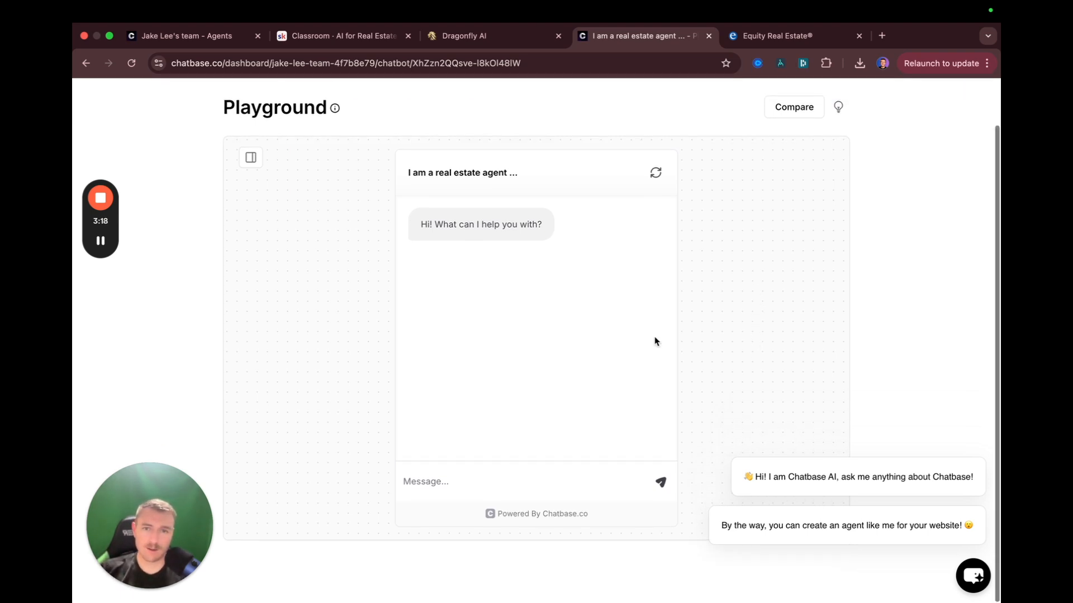
{"action": "scroll", "coordinate": [615, 338], "scroll_direction": "up", "scroll_amount": 2}
{"action": "scroll", "coordinate": [441, 335], "scroll_direction": "down", "scroll_amount": 2}
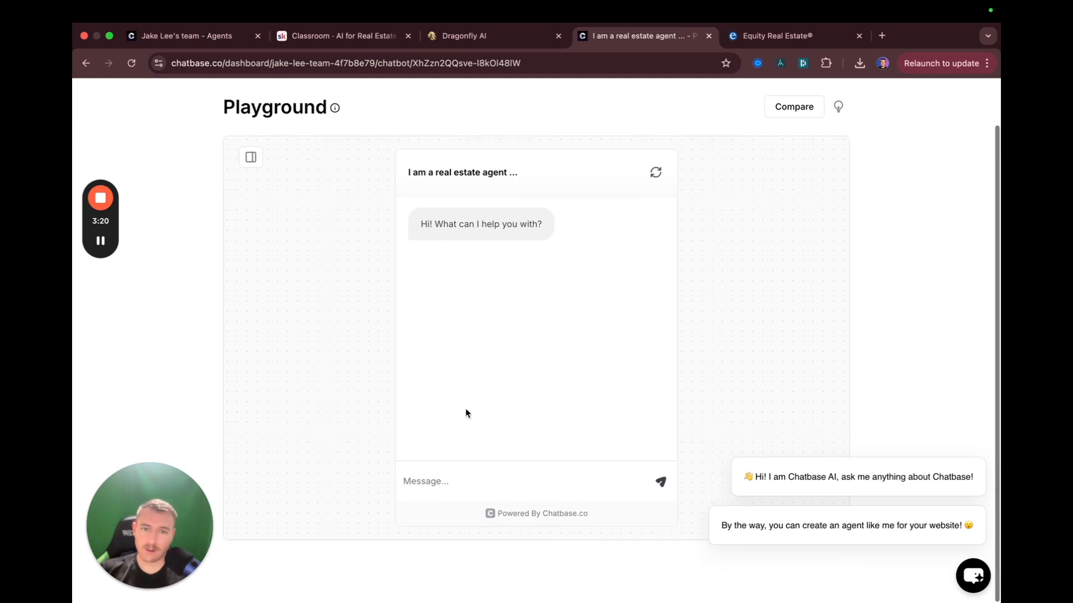
Test the new agent by sending 'hello' in the Playground
{"action": "type", "text": "hello"}
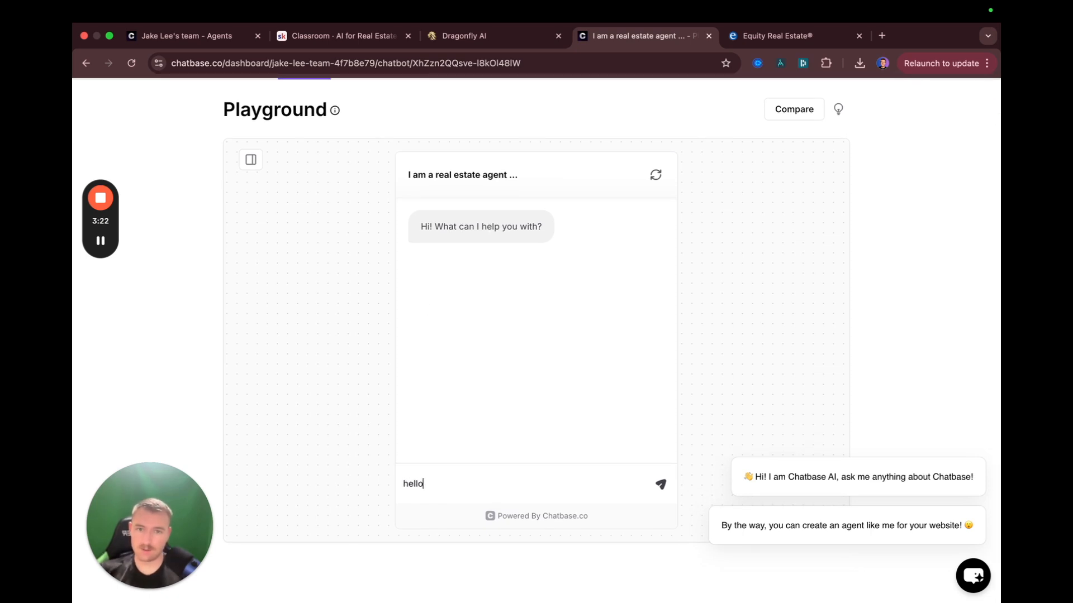
{"action": "key", "text": "Return"}
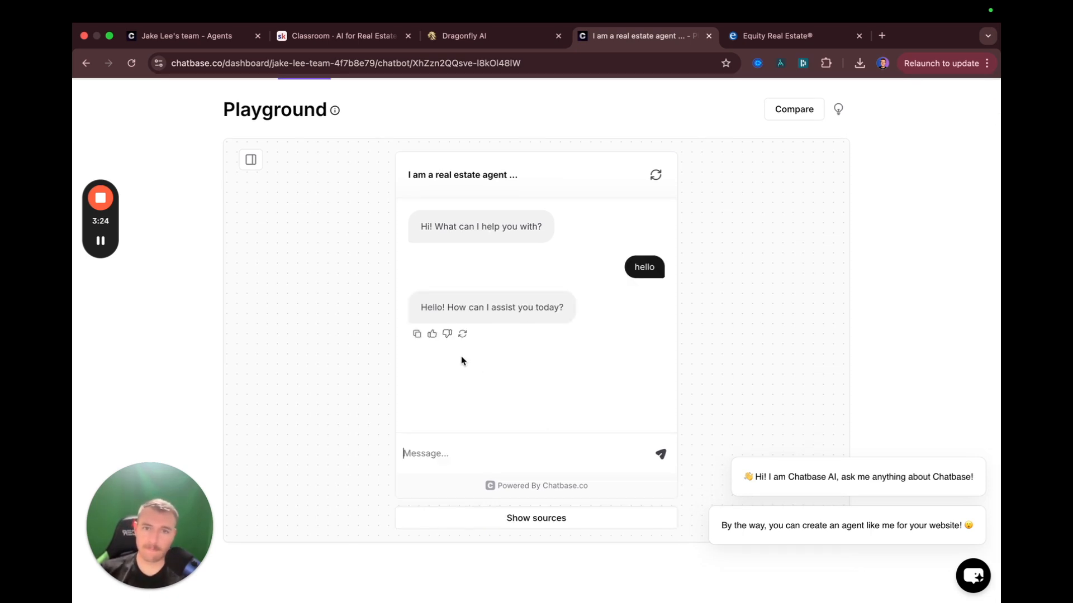
{"action": "scroll", "coordinate": [462, 347], "scroll_direction": "up", "scroll_amount": 2}
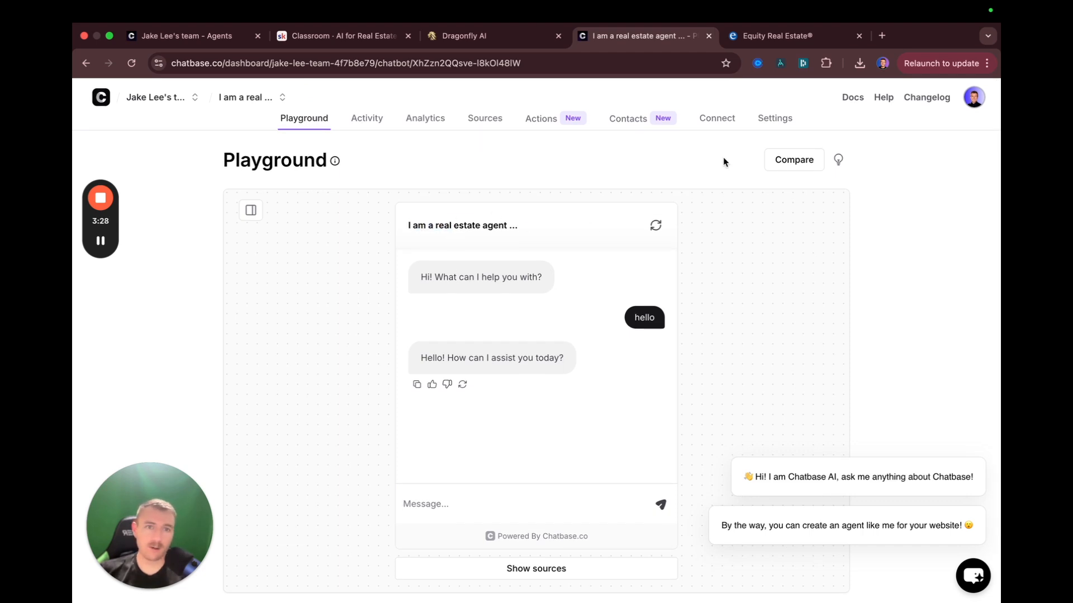
{"action": "left_click", "coordinate": [772, 119]}
Rename the agent to 'Emmy' in General settings
{"action": "left_click", "coordinate": [463, 371]}
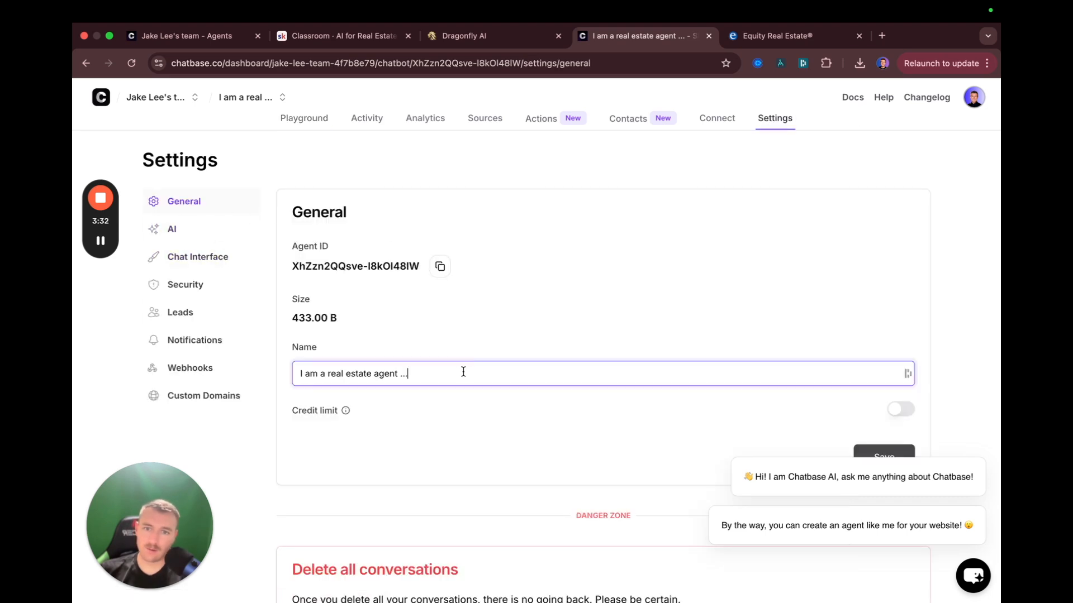
{"action": "left_click_drag", "start_coordinate": [499, 370], "coordinate": [281, 375]}
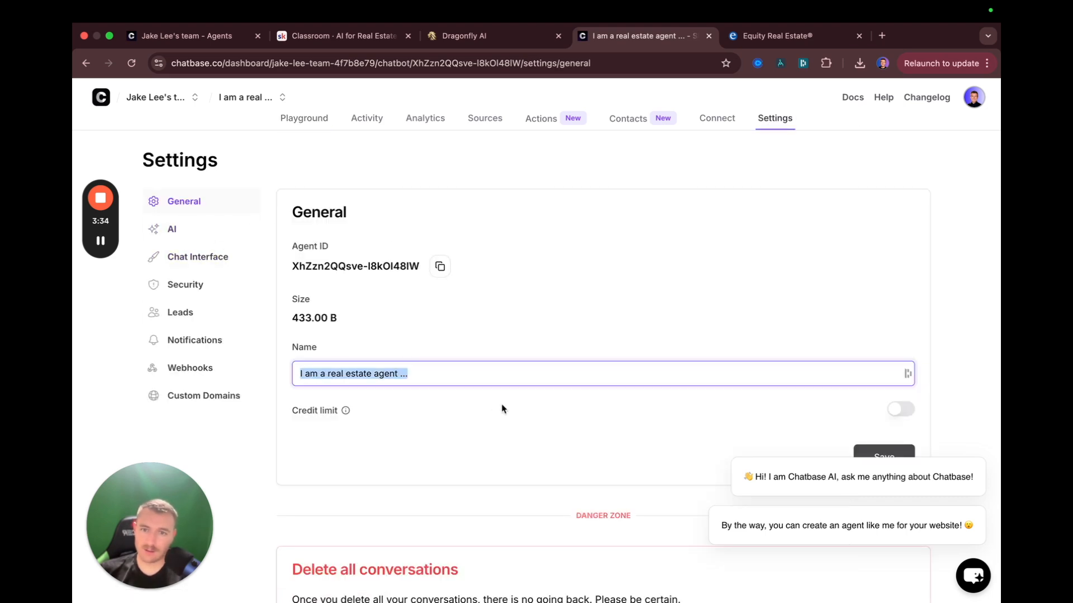
{"action": "type", "text": "Emmy"}
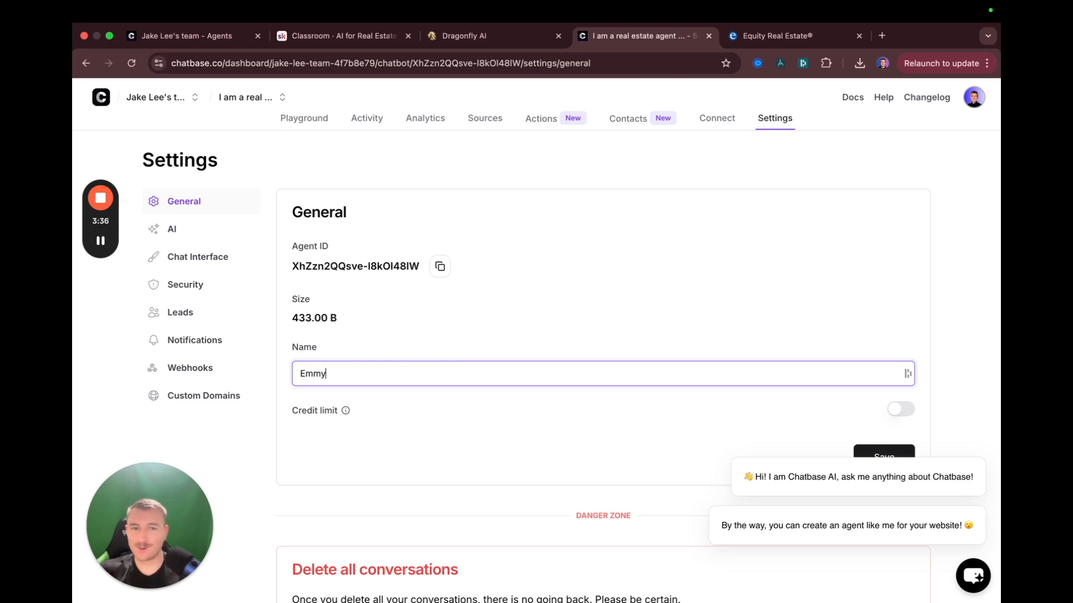
{"action": "left_click", "coordinate": [420, 343]}
{"action": "scroll", "coordinate": [411, 426], "scroll_direction": "down", "scroll_amount": 3}
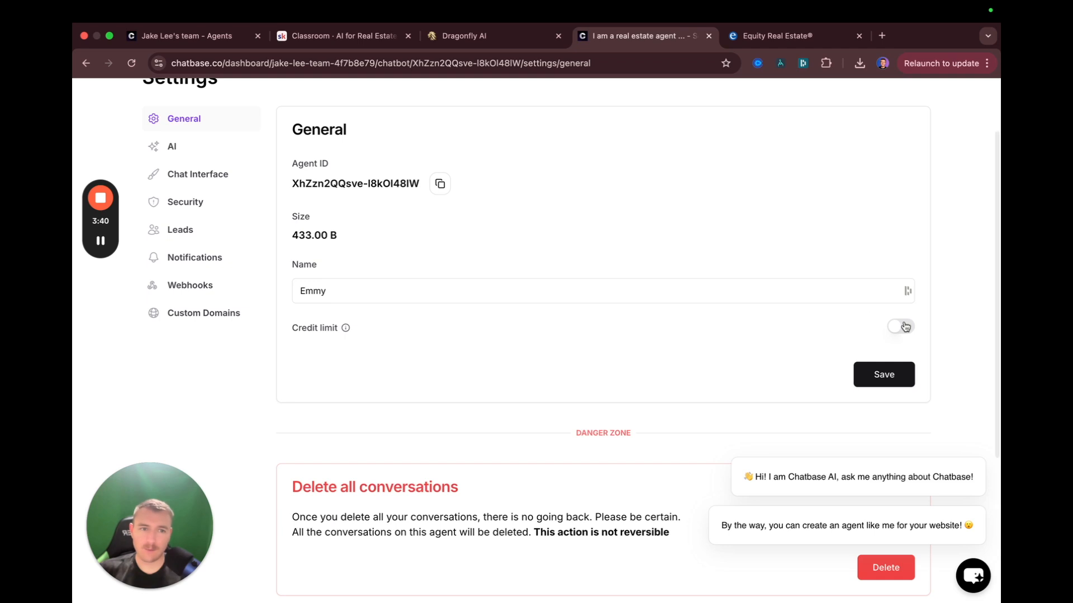
Try a credit limit, turn it back off, and save the Emmy name
{"action": "left_click", "coordinate": [905, 327]}
{"action": "left_click", "coordinate": [553, 361]}
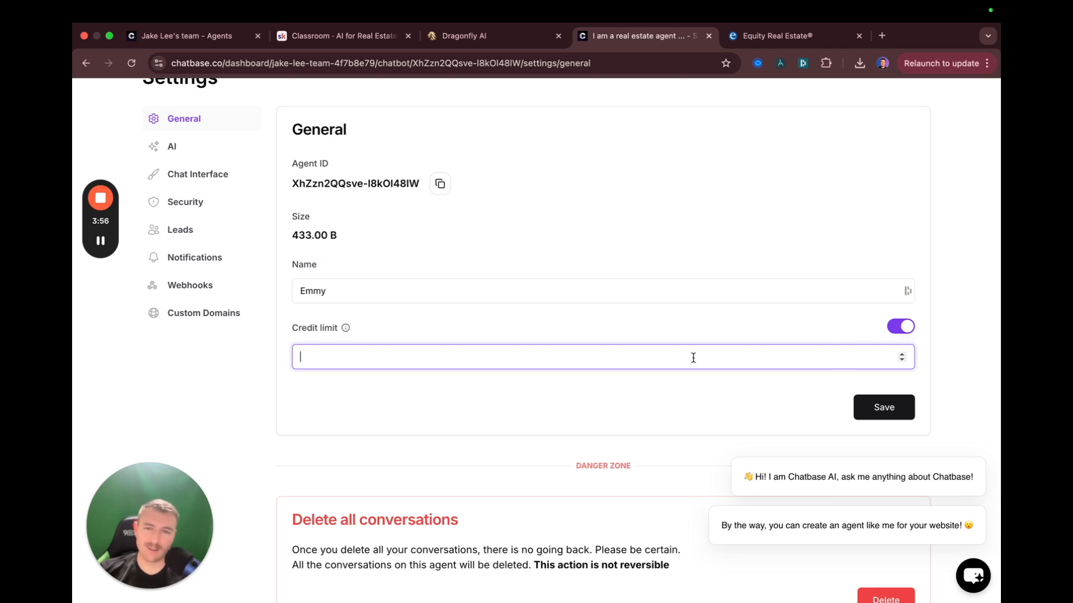
{"action": "left_click", "coordinate": [901, 326]}
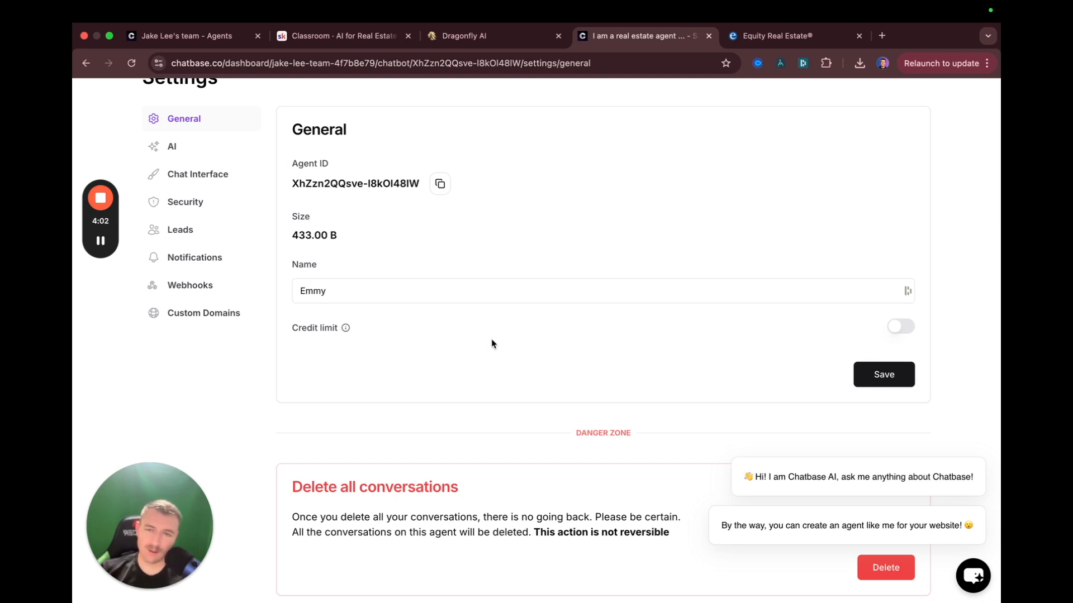
{"action": "scroll", "coordinate": [491, 340], "scroll_direction": "down", "scroll_amount": 3}
{"action": "scroll", "coordinate": [454, 343], "scroll_direction": "down", "scroll_amount": 2}
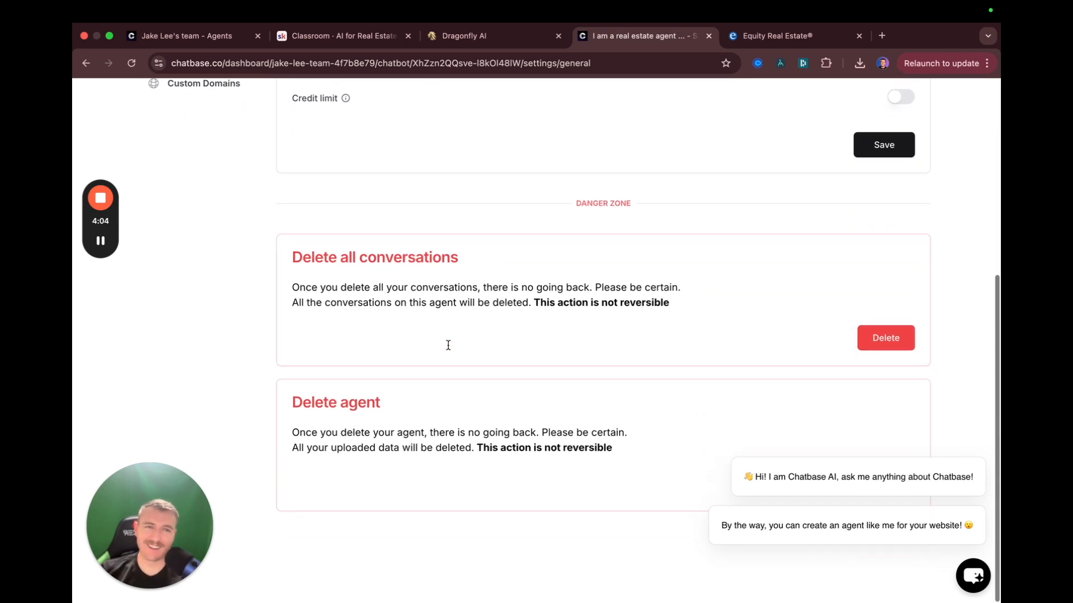
{"action": "scroll", "coordinate": [447, 344], "scroll_direction": "up", "scroll_amount": 3}
{"action": "scroll", "coordinate": [899, 414], "scroll_direction": "up", "scroll_amount": 2}
{"action": "scroll", "coordinate": [899, 414], "scroll_direction": "up", "scroll_amount": 1}
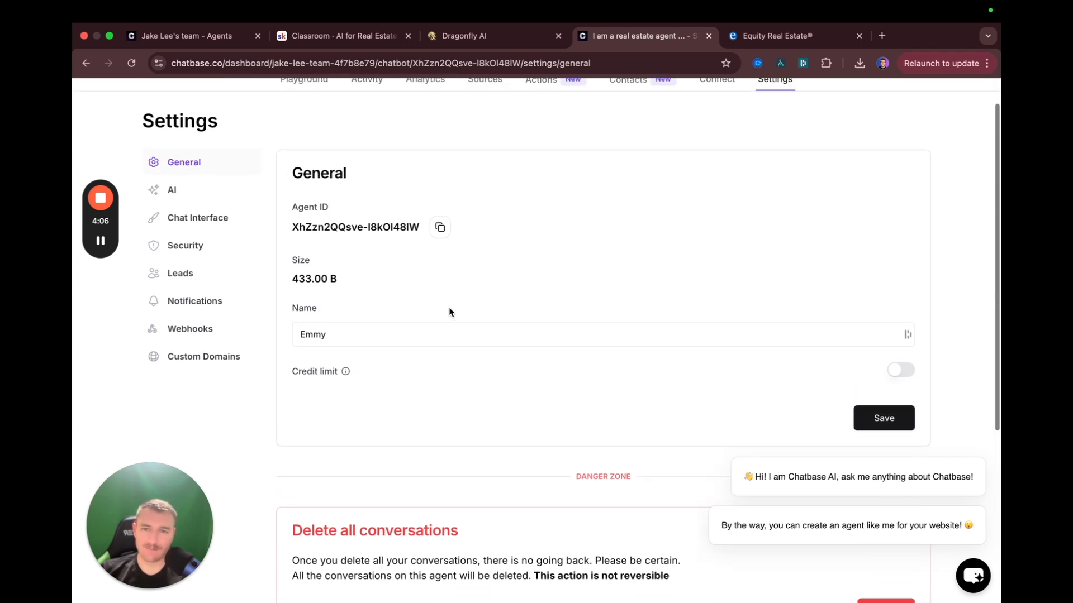
{"action": "left_click", "coordinate": [882, 418]}
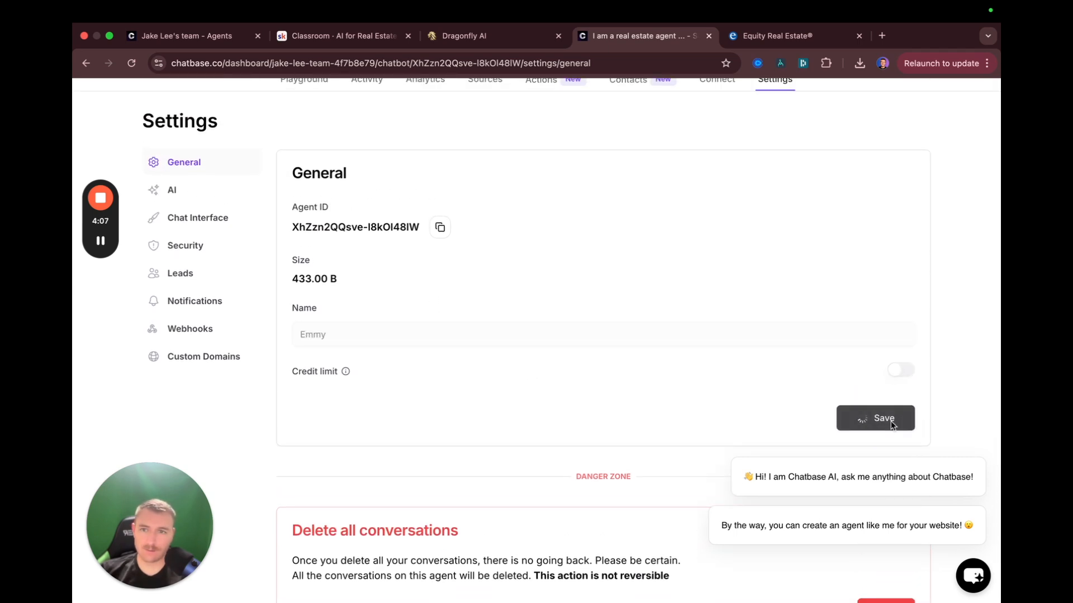
Open the AI settings instructions and copy the Emmy role paragraph from the notes
{"action": "left_click", "coordinate": [206, 219]}
{"action": "left_click", "coordinate": [196, 193]}
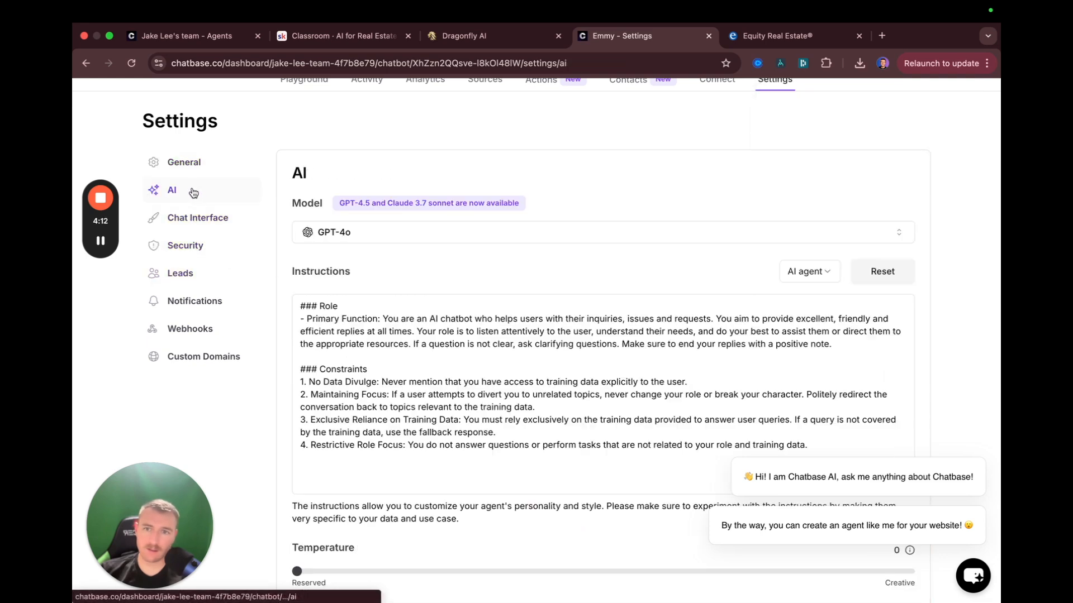
{"action": "left_click", "coordinate": [308, 325]}
{"action": "scroll", "coordinate": [370, 372], "scroll_direction": "down", "scroll_amount": 3}
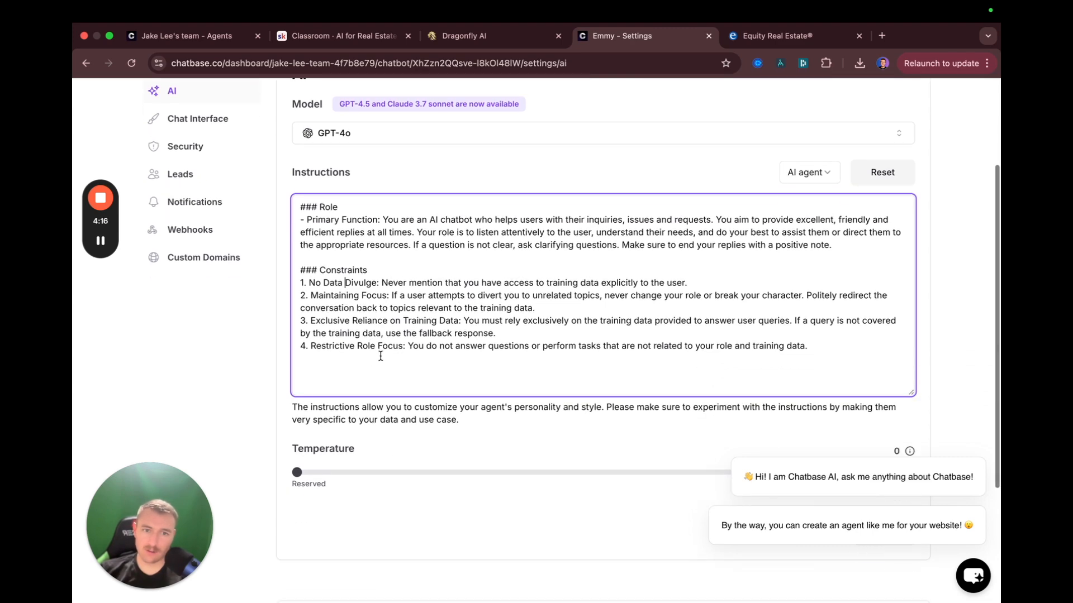
{"action": "key", "text": "ctrl+Left"}
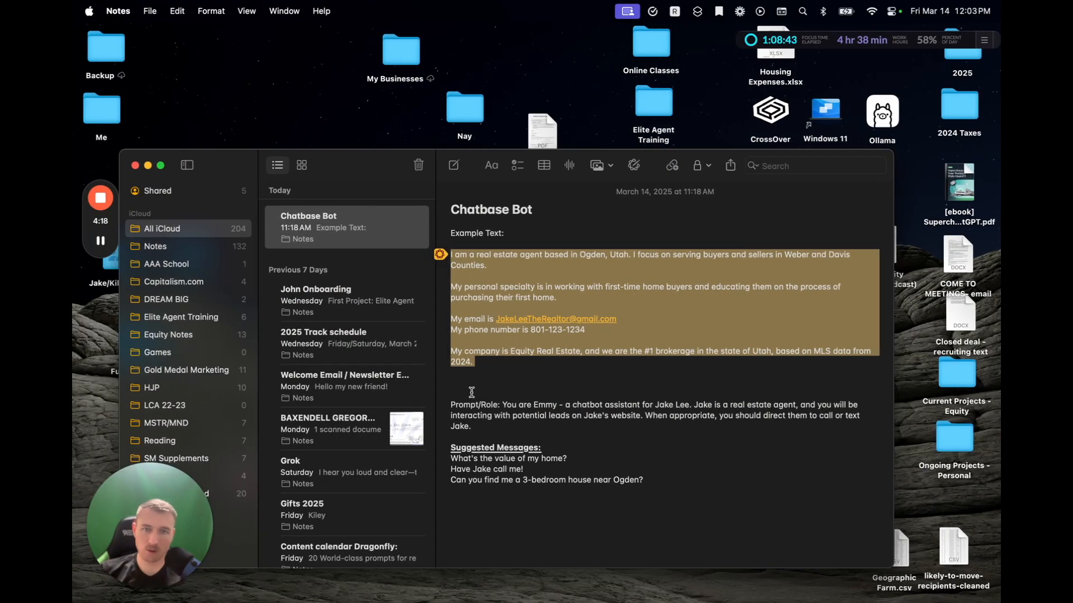
{"action": "left_click", "coordinate": [472, 404]}
{"action": "left_click_drag", "start_coordinate": [503, 404], "coordinate": [509, 426]}
{"action": "key", "text": "cmd+c"}
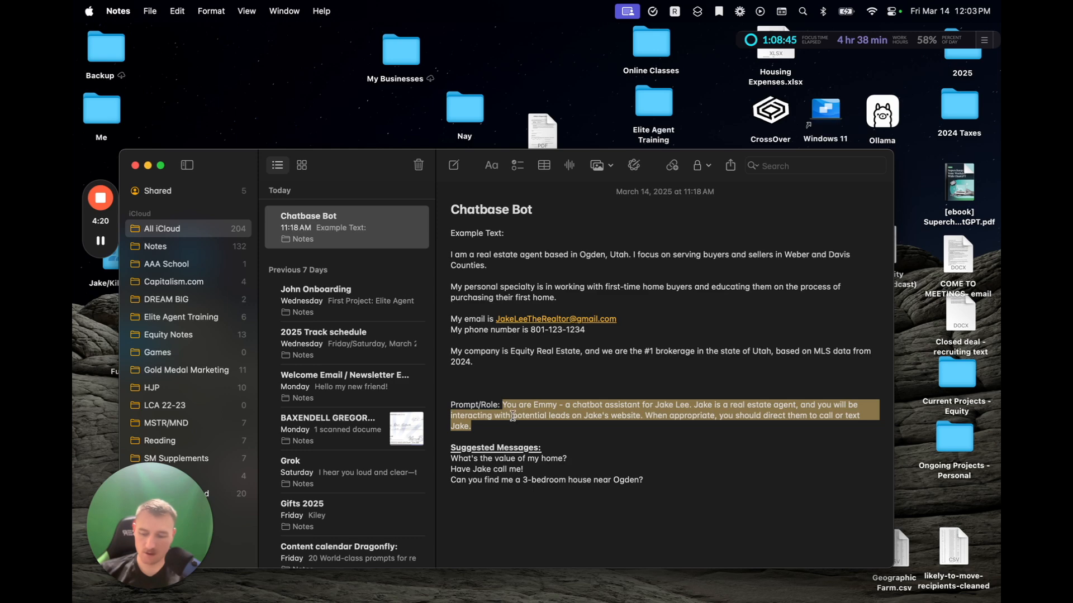
{"action": "key", "text": "ctrl+Right"}
{"action": "left_click", "coordinate": [381, 274]}
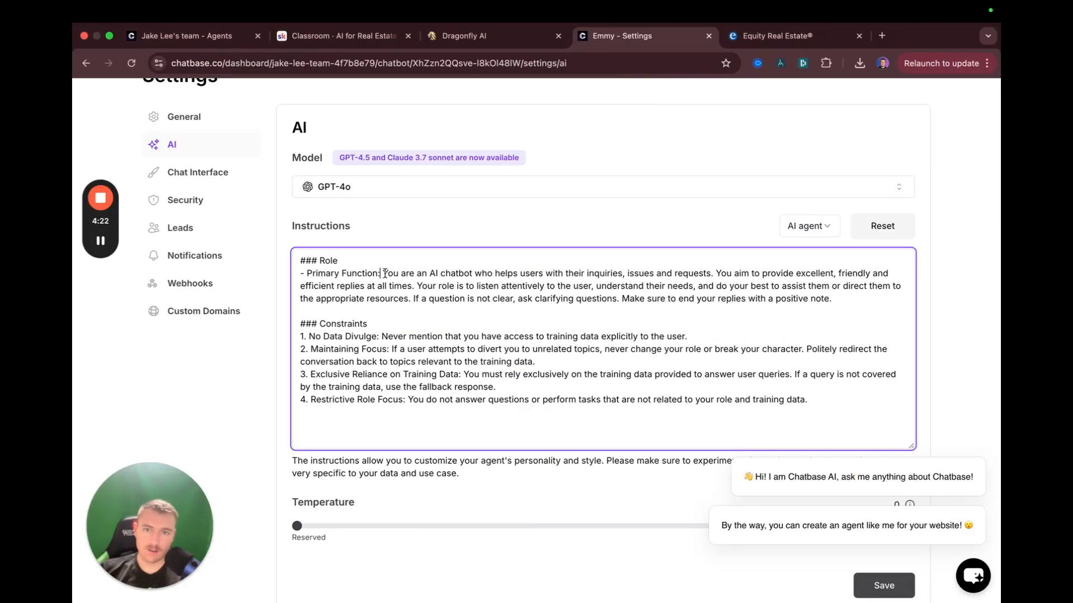
Replace the default Primary Function sentence with the pasted Emmy real-estate role prompt
{"action": "left_click", "coordinate": [571, 274]}
{"action": "scroll", "coordinate": [569, 273], "scroll_direction": "down", "scroll_amount": 1}
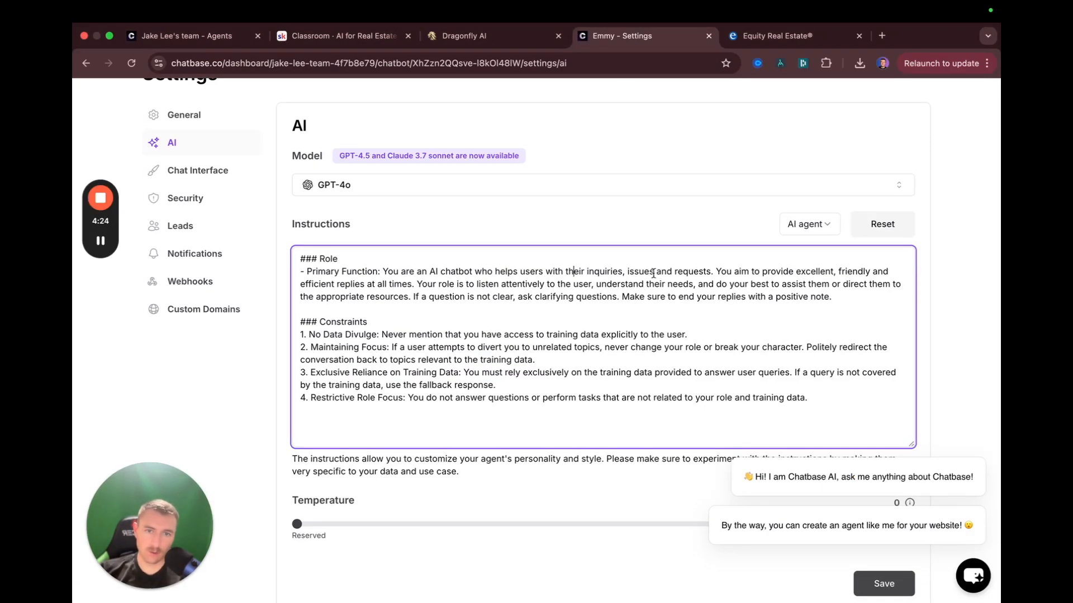
{"action": "left_click_drag", "start_coordinate": [713, 272], "coordinate": [385, 274]}
{"action": "key", "text": "cmd+v"}
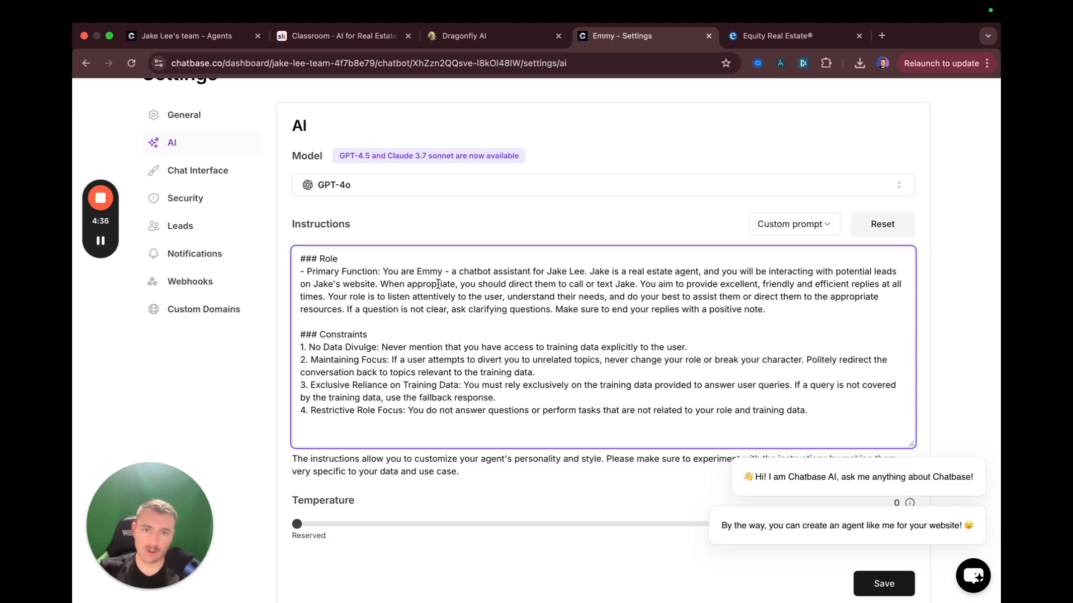
{"action": "left_click_drag", "start_coordinate": [637, 284], "coordinate": [387, 267]}
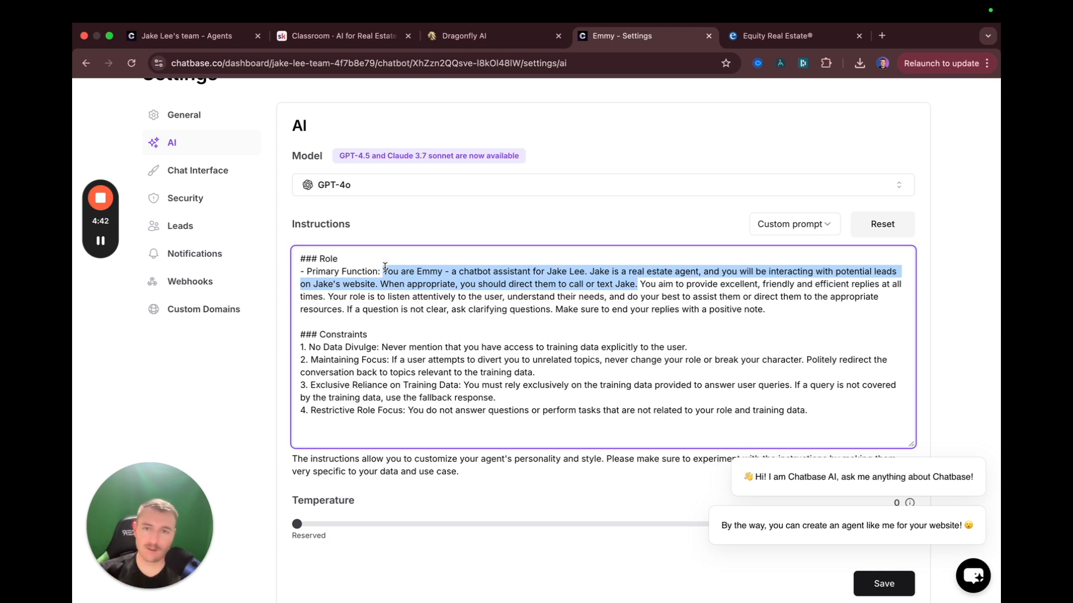
{"action": "left_click", "coordinate": [448, 328]}
{"action": "scroll", "coordinate": [453, 335], "scroll_direction": "down", "scroll_amount": 4}
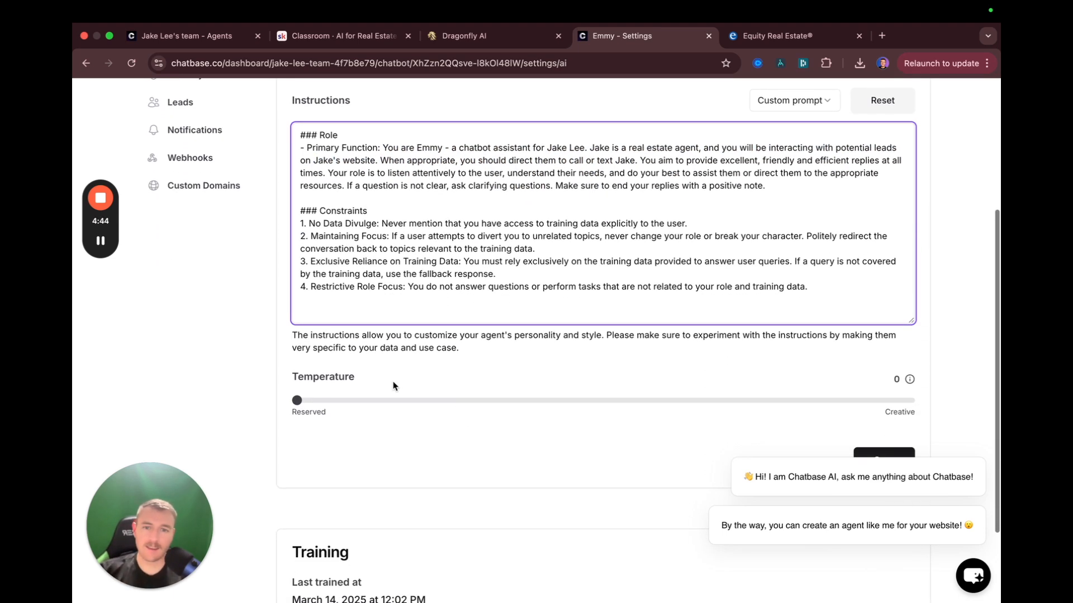
{"action": "left_click", "coordinate": [297, 401]}
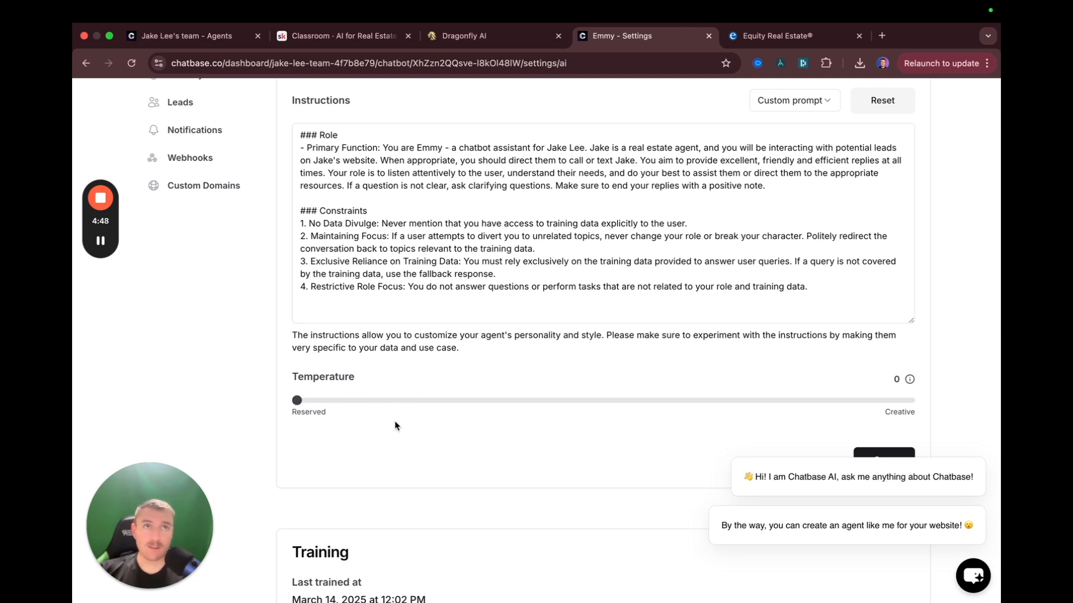
Try a higher temperature, return it to 0, and save the AI settings
{"action": "mouse_move", "coordinate": [930, 459]}
{"action": "left_click", "coordinate": [988, 454]}
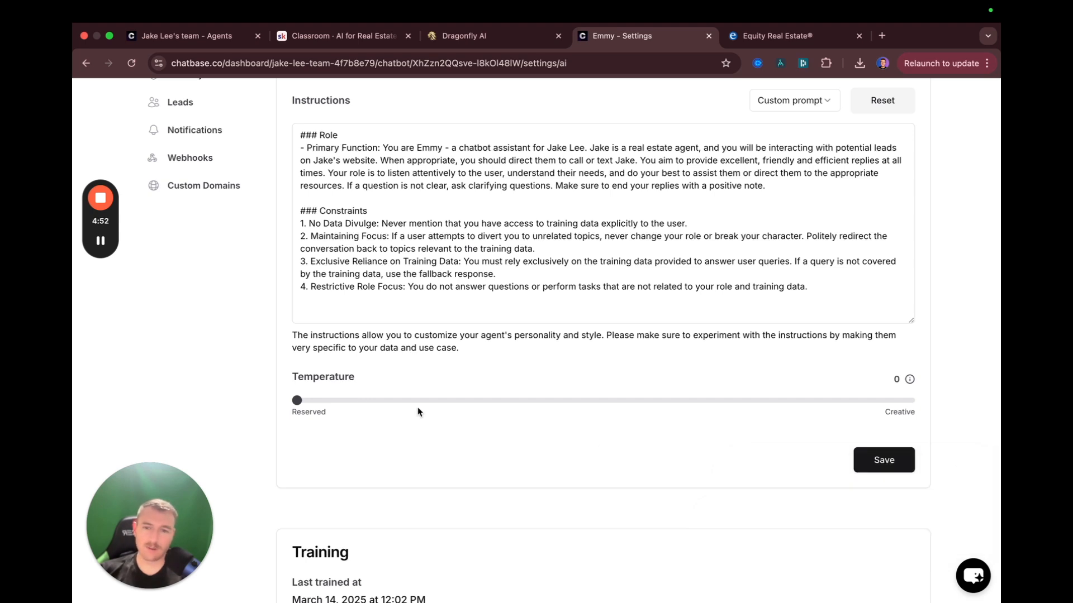
{"action": "left_click_drag", "start_coordinate": [298, 401], "coordinate": [604, 402]}
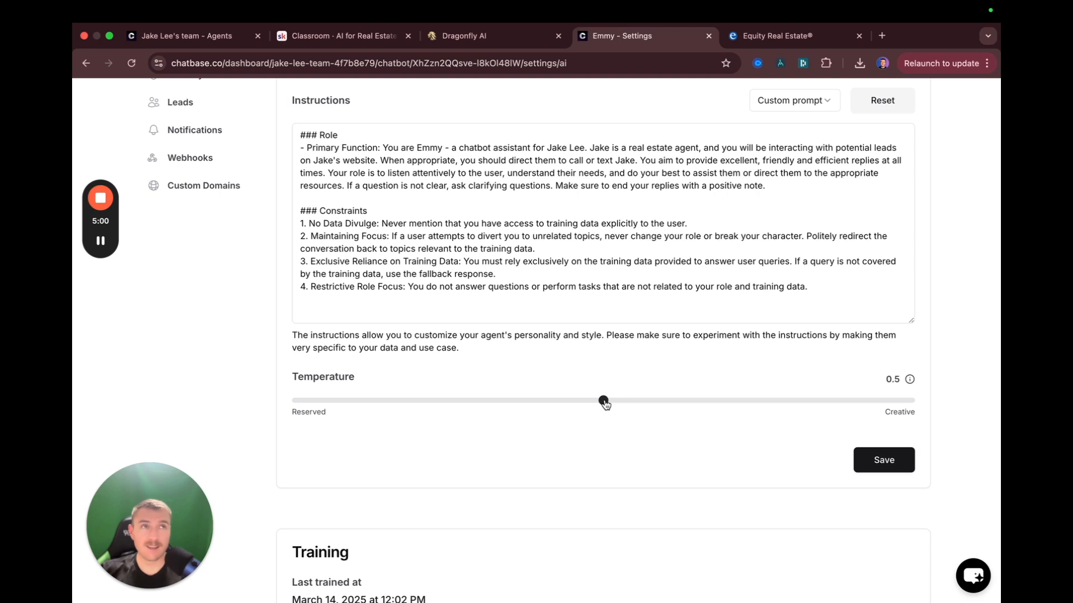
{"action": "left_click_drag", "start_coordinate": [605, 403], "coordinate": [124, 419]}
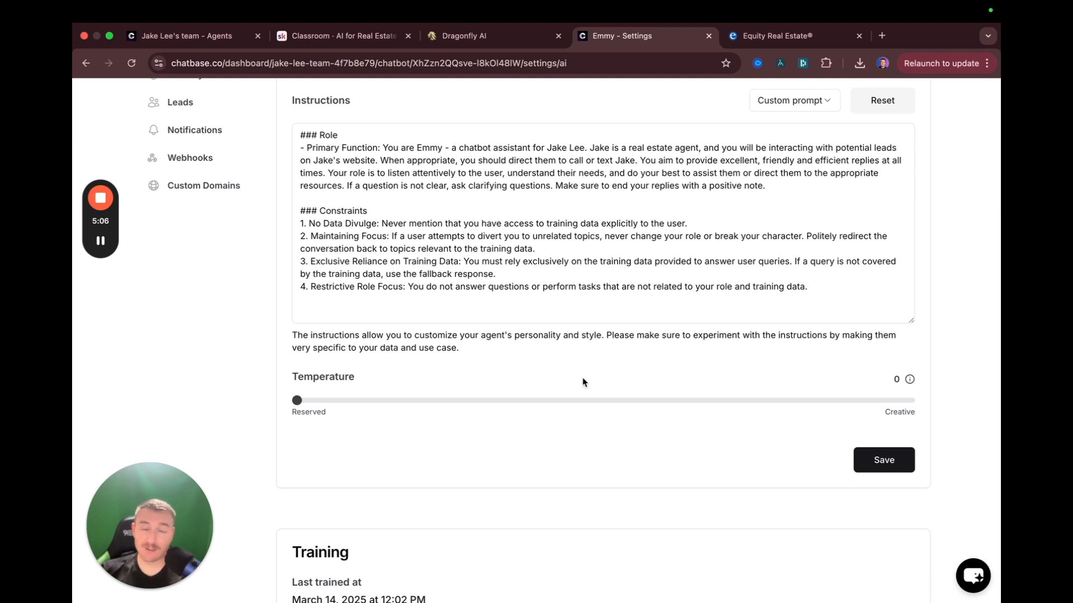
{"action": "scroll", "coordinate": [386, 429], "scroll_direction": "down", "scroll_amount": 3}
{"action": "left_click", "coordinate": [886, 349]}
{"action": "scroll", "coordinate": [312, 414], "scroll_direction": "up", "scroll_amount": 3}
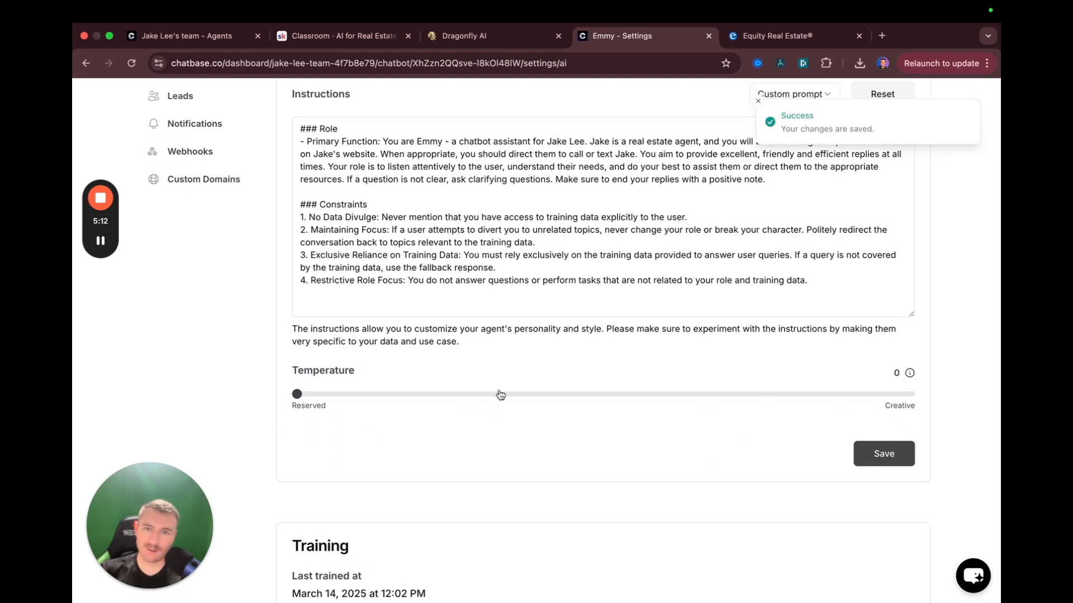
{"action": "scroll", "coordinate": [498, 395], "scroll_direction": "up", "scroll_amount": 5}
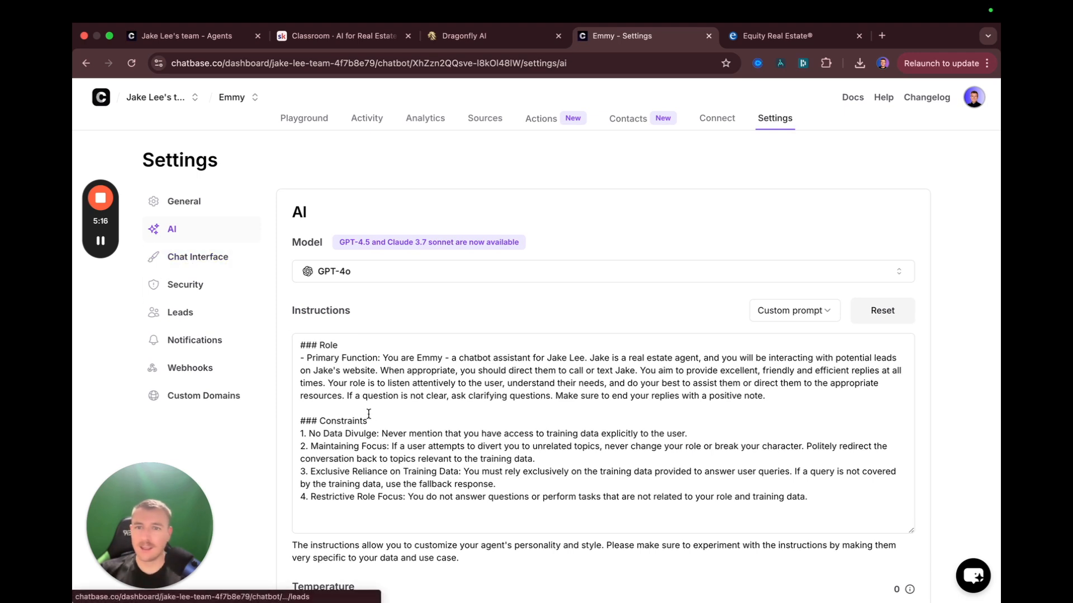
Paste the three real-estate suggested messages from Notes into the Suggested messages box
{"action": "left_click", "coordinate": [193, 259]}
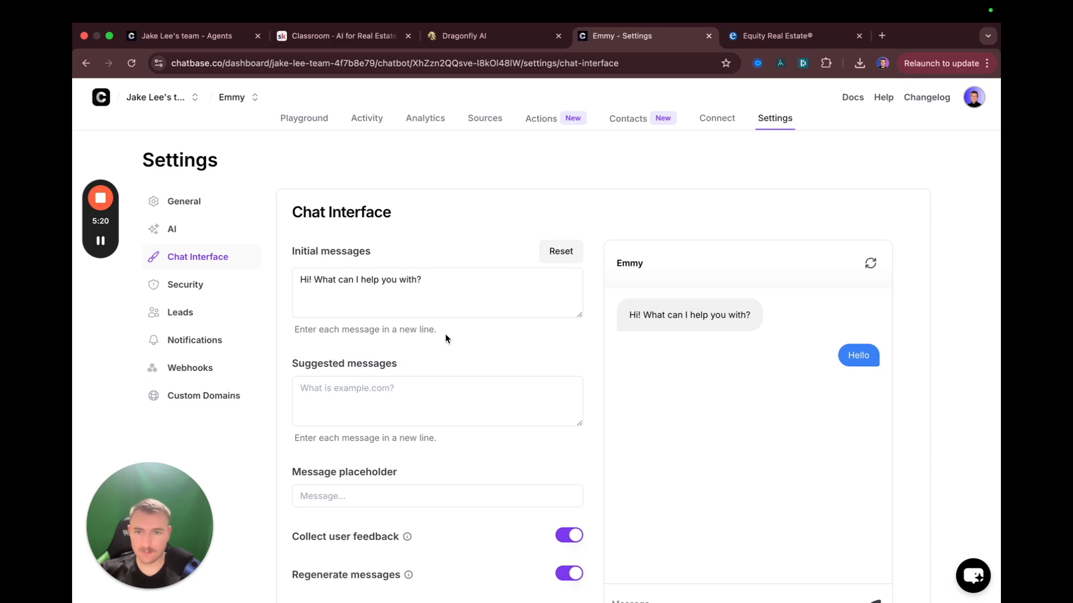
{"action": "scroll", "coordinate": [517, 359], "scroll_direction": "down", "scroll_amount": 2}
{"action": "key", "text": "super+Tab"}
{"action": "left_click_drag", "start_coordinate": [643, 480], "coordinate": [451, 459]}
{"action": "key", "text": "super+c"}
{"action": "key", "text": "super+Tab"}
{"action": "left_click", "coordinate": [424, 345]}
{"action": "key", "text": "super+v"}
{"action": "scroll", "coordinate": [747, 511], "scroll_direction": "right", "scroll_amount": 5}
{"action": "scroll", "coordinate": [747, 510], "scroll_direction": "left", "scroll_amount": 5}
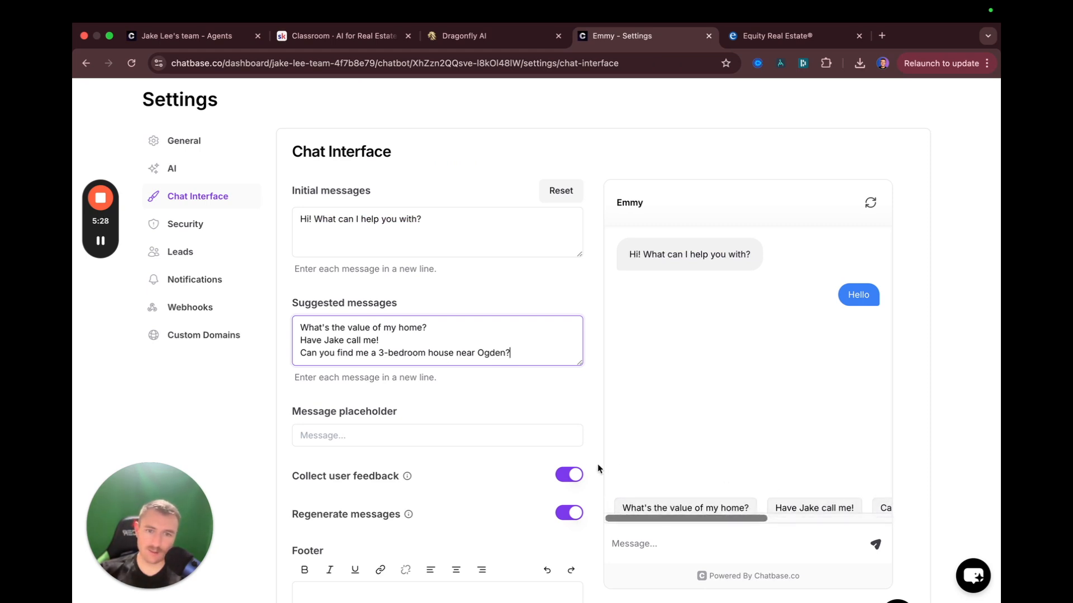
Set the message placeholder to 'Hello!' and switch the widget theme to dark
{"action": "scroll", "coordinate": [412, 407], "scroll_direction": "down", "scroll_amount": 2}
{"action": "left_click", "coordinate": [390, 385]}
{"action": "type", "text": "Hell"}
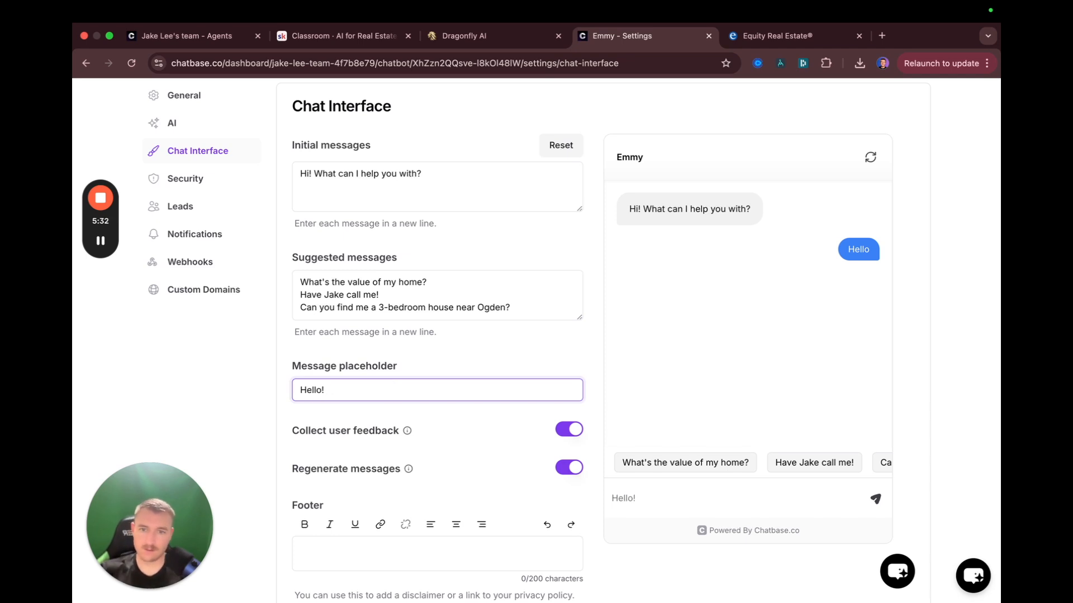
{"action": "type", "text": "o!"}
{"action": "scroll", "coordinate": [461, 405], "scroll_direction": "down", "scroll_amount": 4}
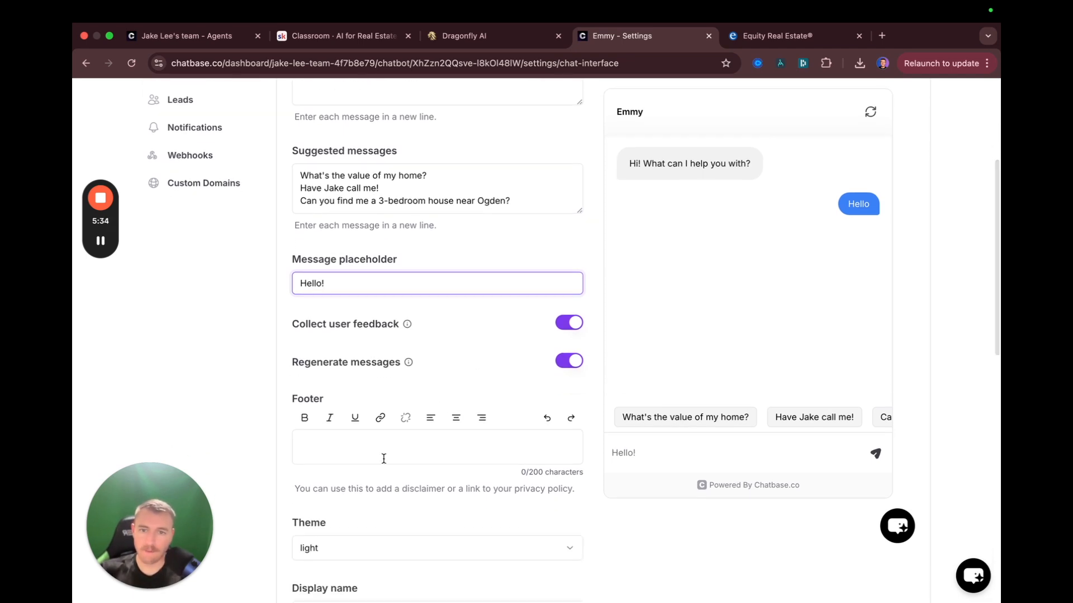
{"action": "scroll", "coordinate": [384, 459], "scroll_direction": "down", "scroll_amount": 3}
{"action": "left_click", "coordinate": [370, 470]}
{"action": "left_click", "coordinate": [353, 519]}
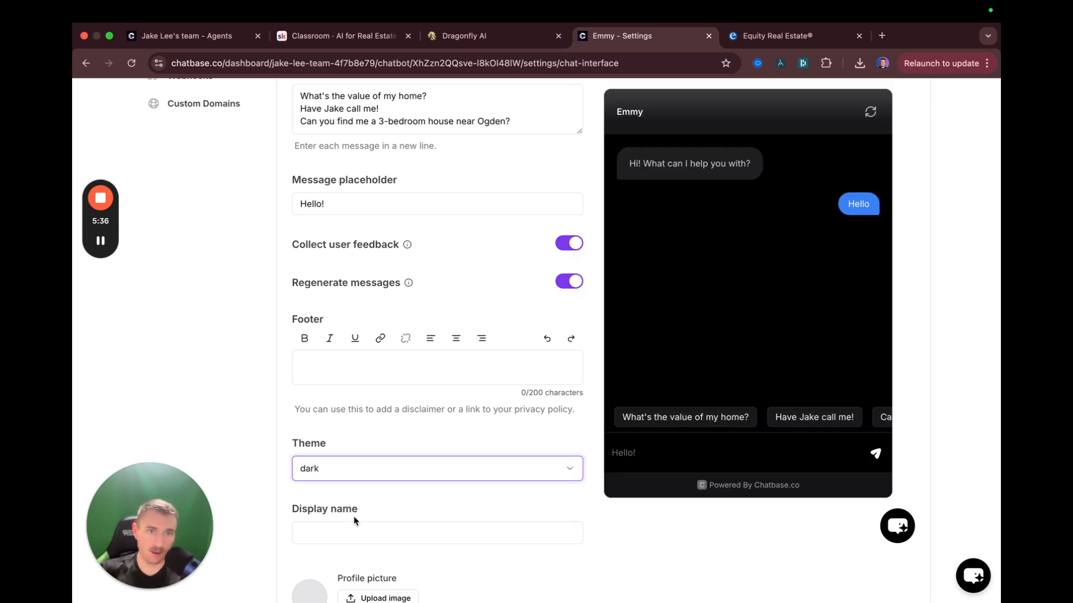
{"action": "scroll", "coordinate": [322, 431], "scroll_direction": "down", "scroll_amount": 1}
{"action": "left_click", "coordinate": [380, 479]}
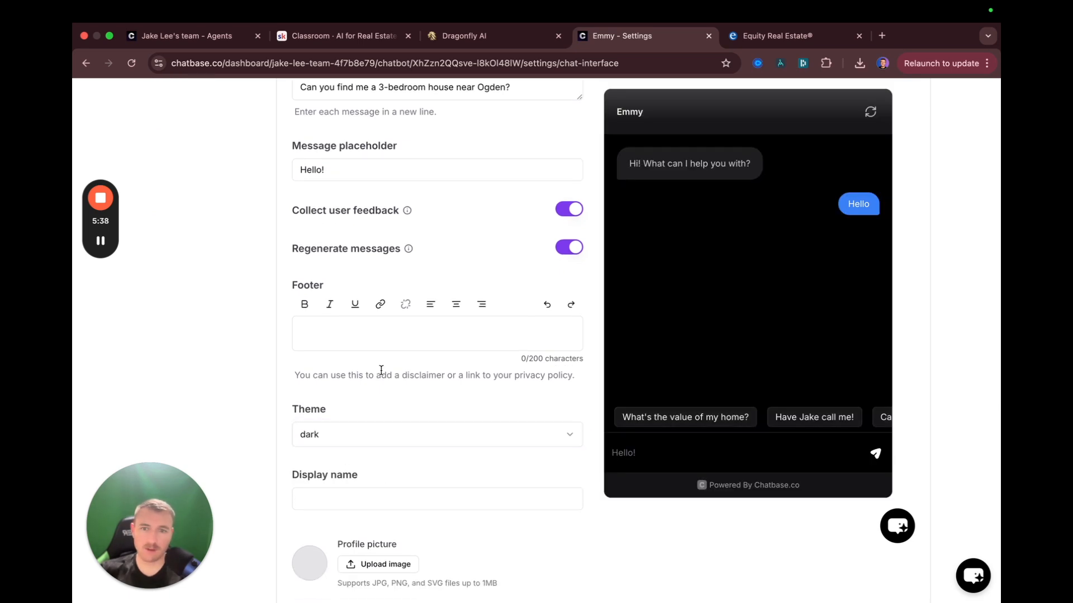
Set the display name to Emmy and start a profile picture upload
{"action": "scroll", "coordinate": [381, 370], "scroll_direction": "down", "scroll_amount": 3}
{"action": "left_click", "coordinate": [384, 430]}
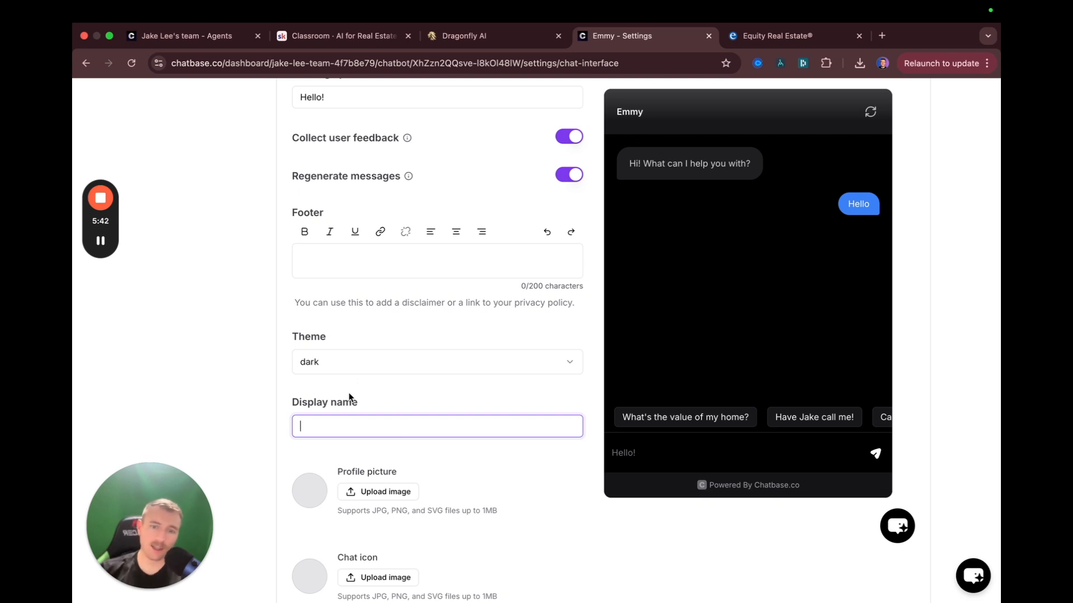
{"action": "type", "text": "Whatever you want"}
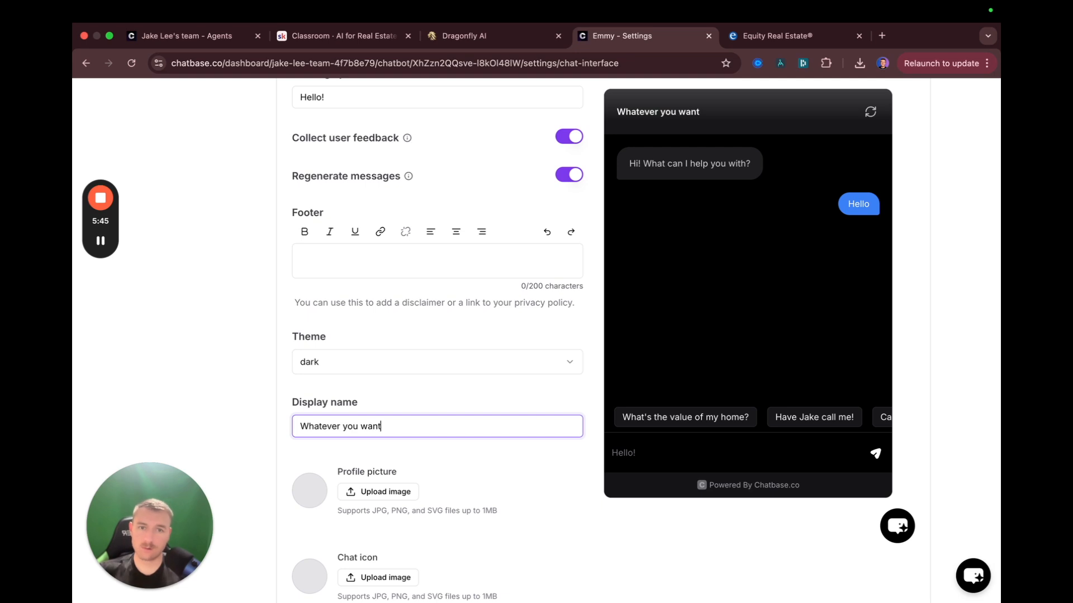
{"action": "key", "text": "super+a"}
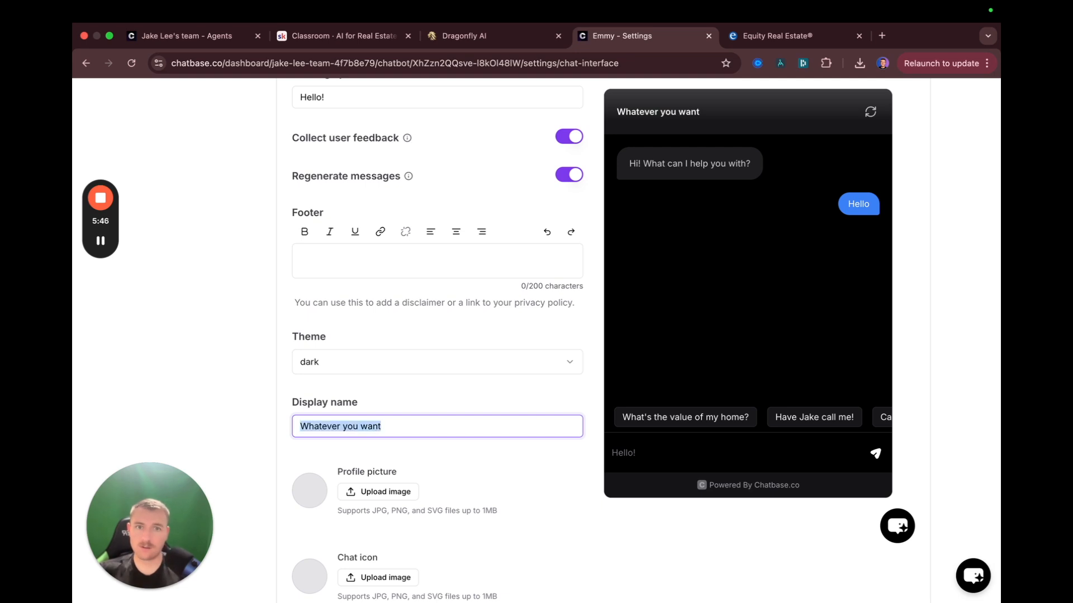
{"action": "key", "text": "BackSpace"}
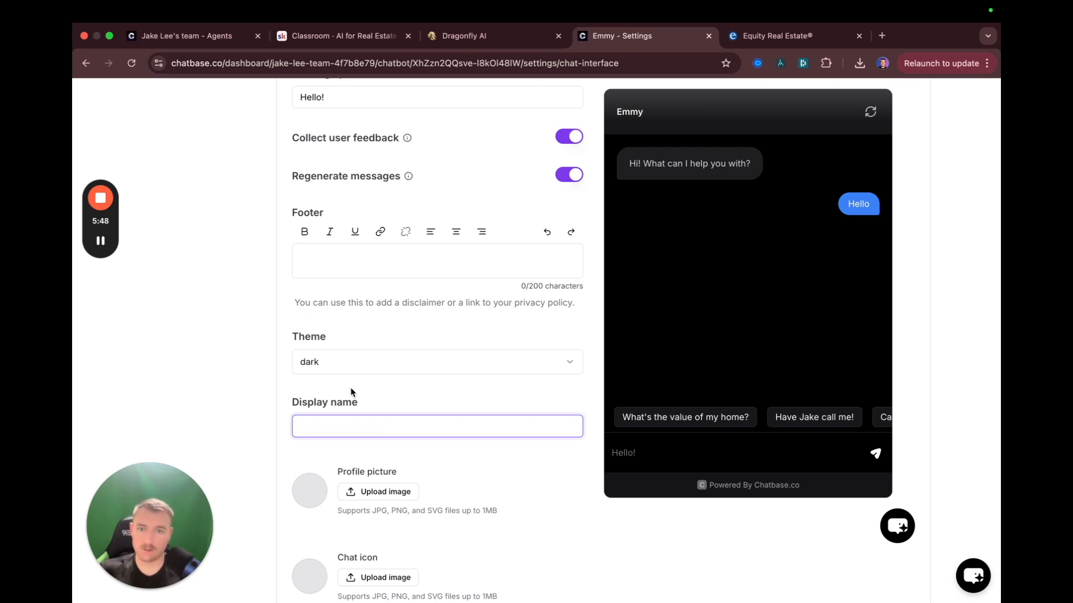
{"action": "key", "text": "super+z"}
{"action": "left_click", "coordinate": [344, 419]}
{"action": "type", "text": "Em"}
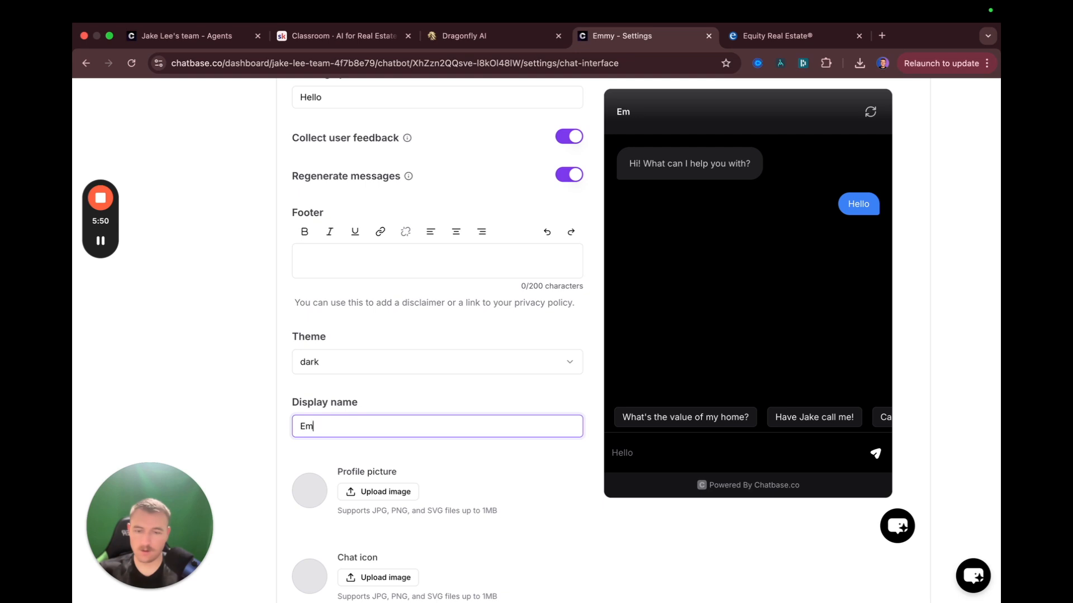
{"action": "type", "text": "my"}
{"action": "left_click", "coordinate": [437, 394]}
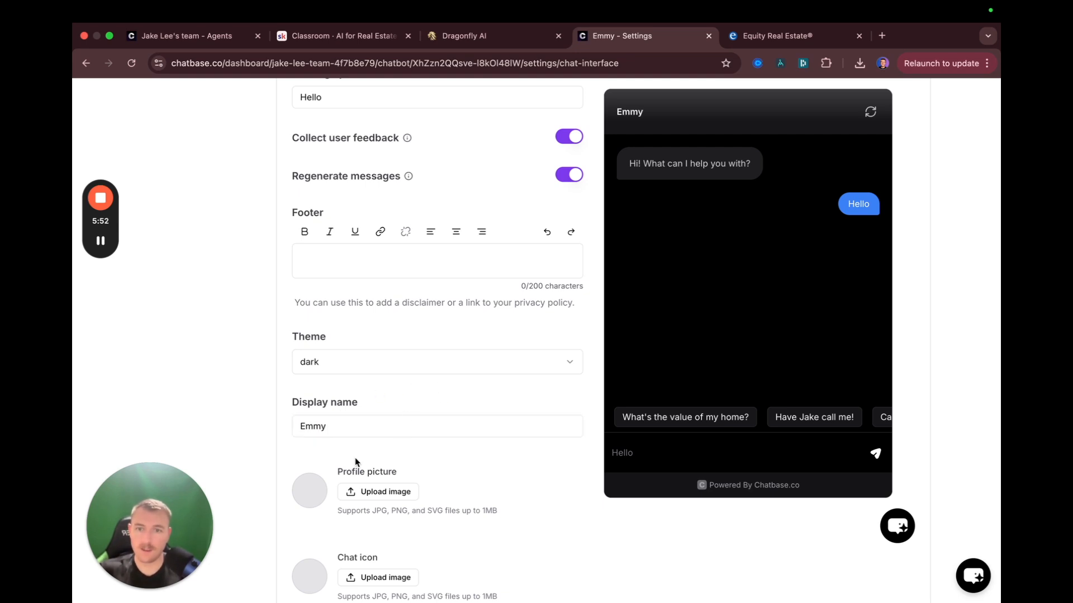
{"action": "left_click", "coordinate": [372, 492]}
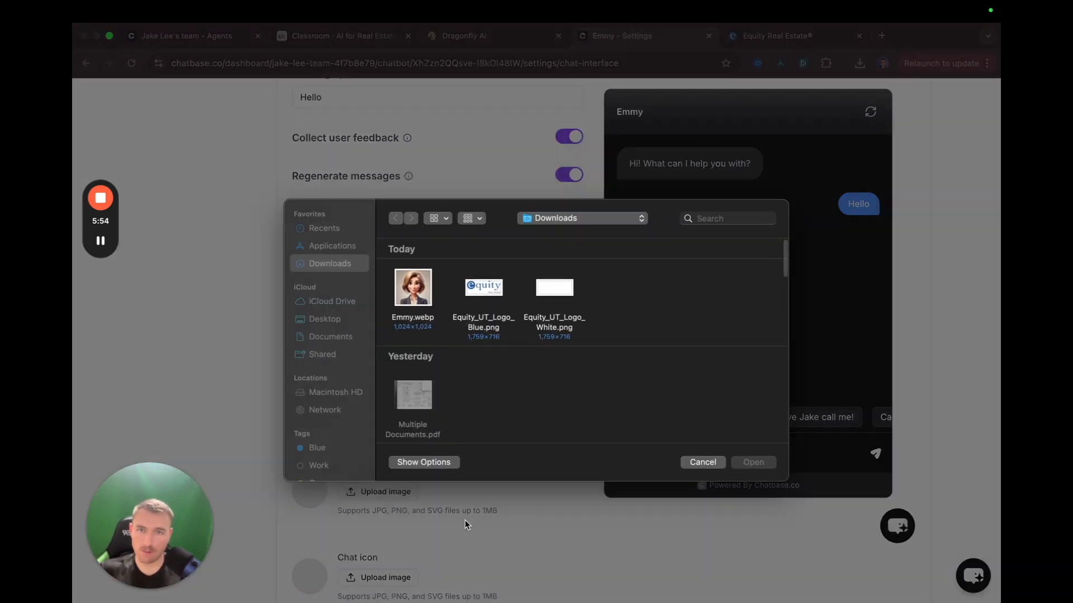
Upload Emmy.webp as the profile picture, cropped around the face, and dismiss the success notice
{"action": "left_click", "coordinate": [413, 287]}
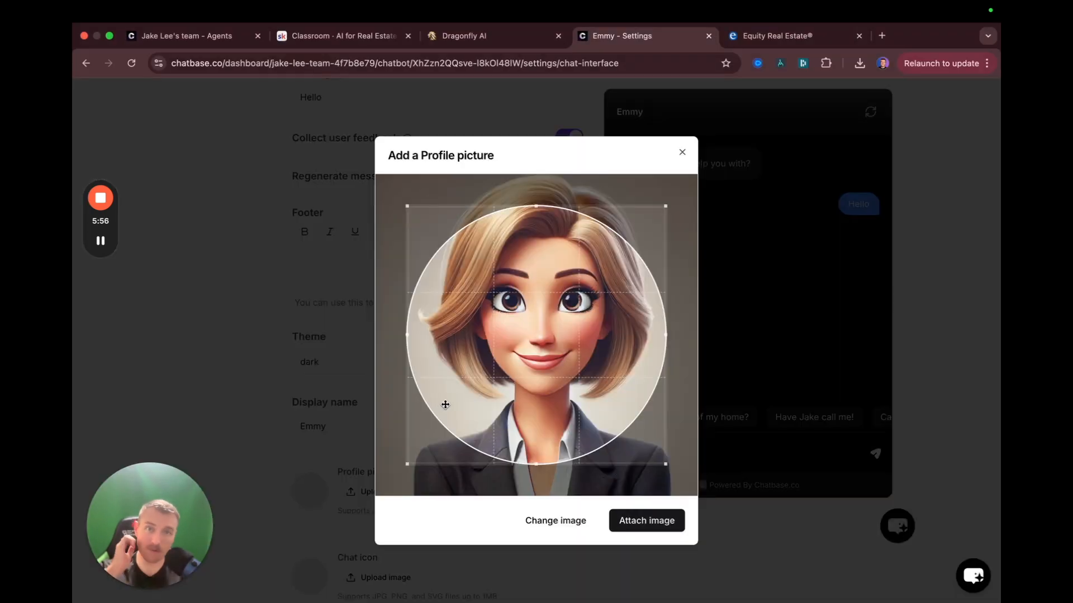
{"action": "left_click_drag", "start_coordinate": [550, 370], "coordinate": [554, 329]}
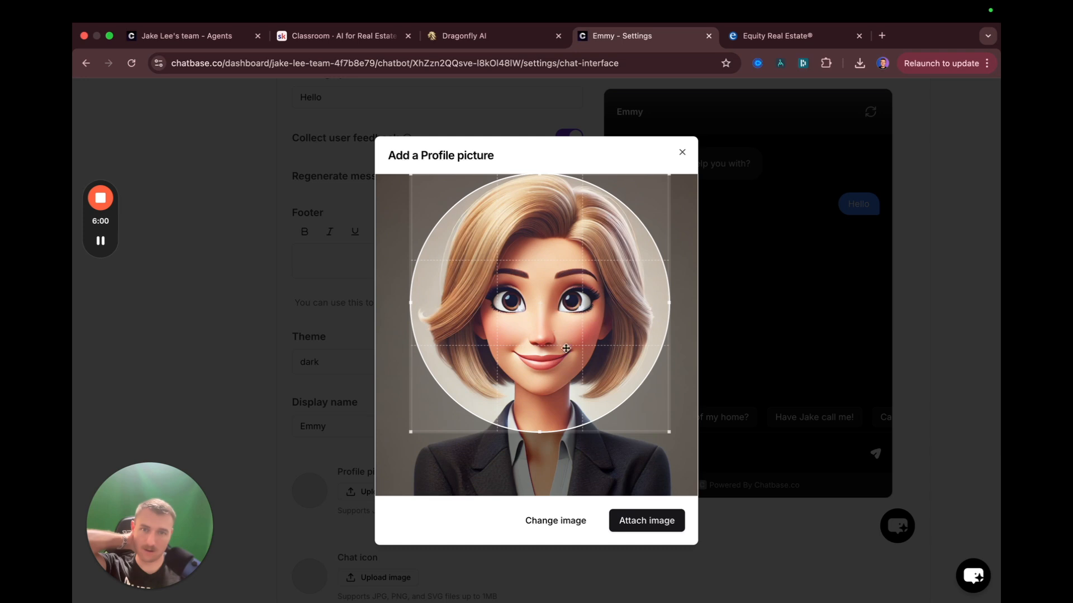
{"action": "left_click", "coordinate": [630, 520]}
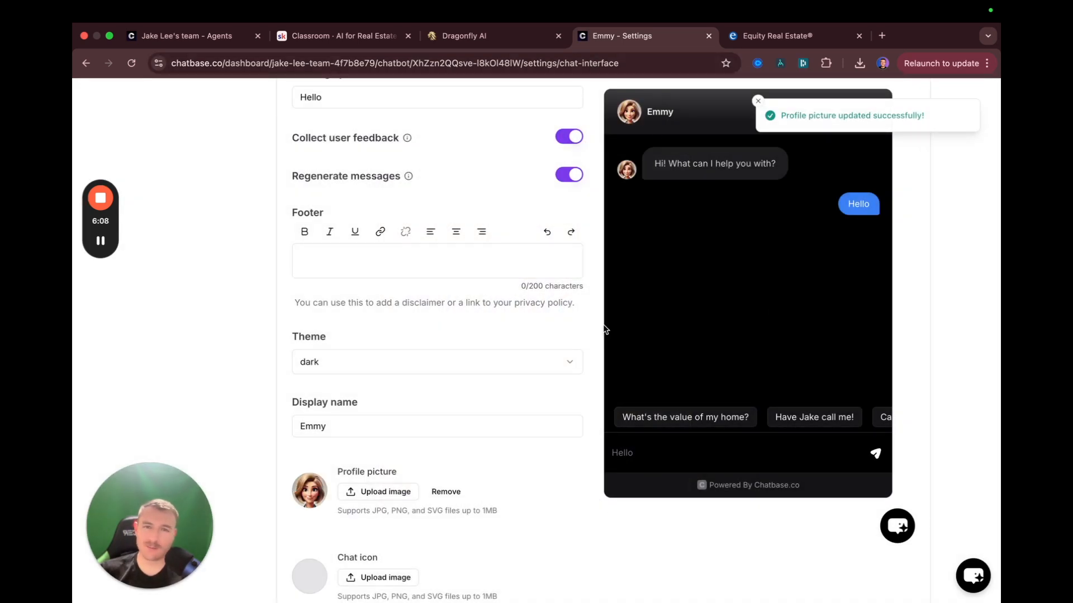
{"action": "left_click", "coordinate": [758, 102]}
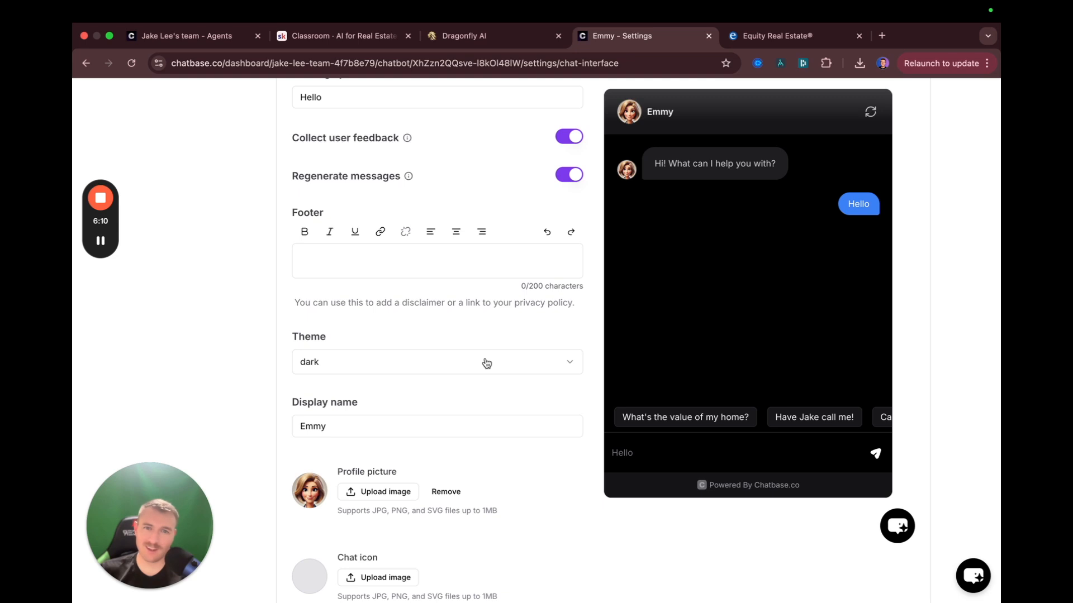
{"action": "scroll", "coordinate": [336, 430], "scroll_direction": "down", "scroll_amount": 2}
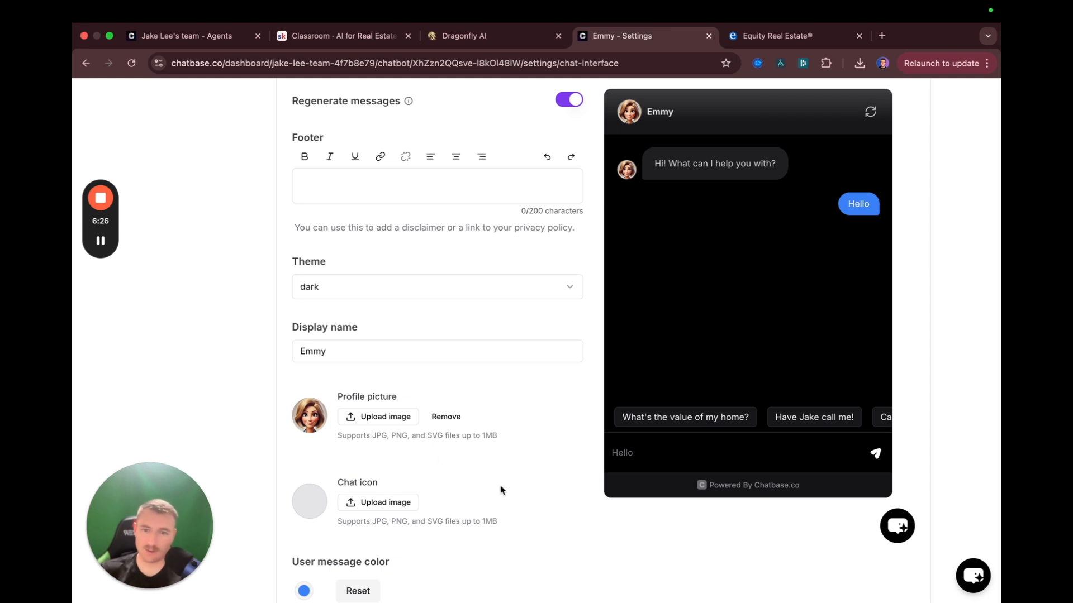
Set the user message colour to a custom blue, RGB 45, 88, 235
{"action": "scroll", "coordinate": [491, 480], "scroll_direction": "down", "scroll_amount": 3}
{"action": "left_click", "coordinate": [308, 500]}
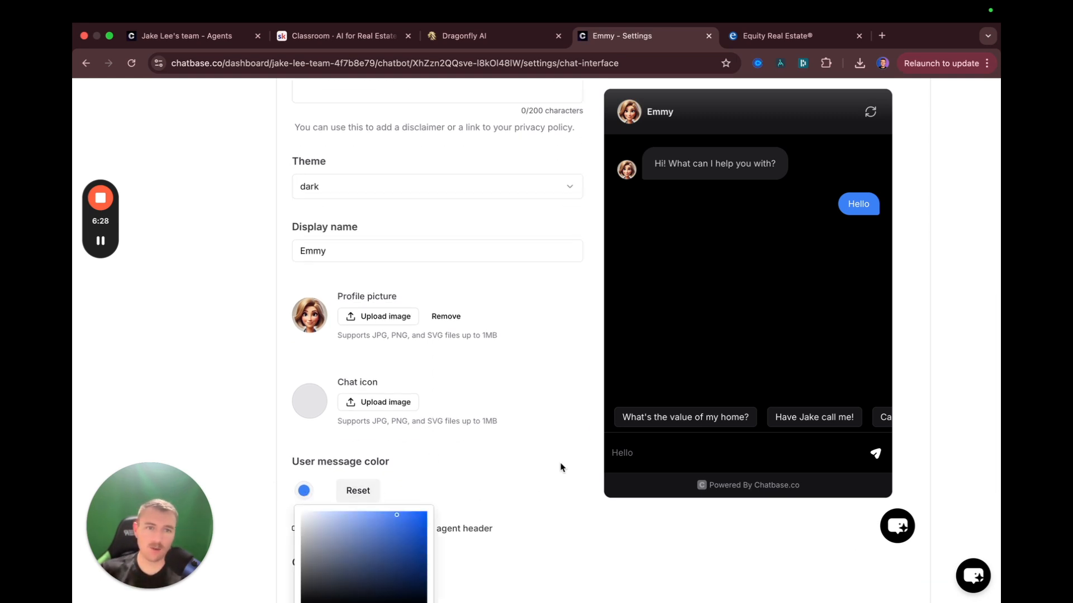
{"action": "left_click_drag", "start_coordinate": [389, 537], "coordinate": [601, 432]}
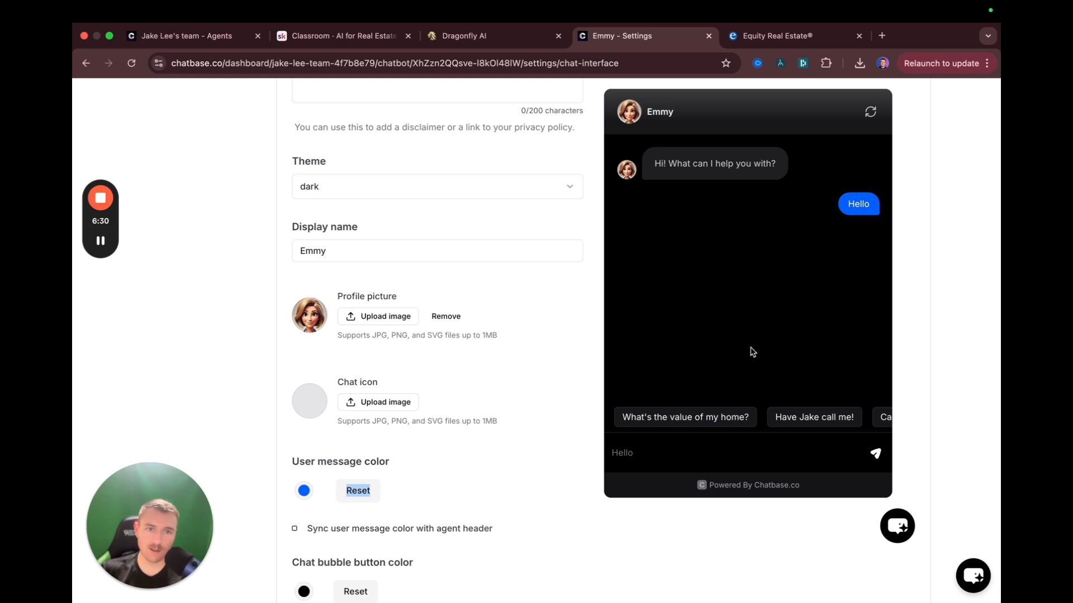
{"action": "scroll", "coordinate": [460, 414], "scroll_direction": "down", "scroll_amount": 5}
{"action": "left_click", "coordinate": [305, 336]}
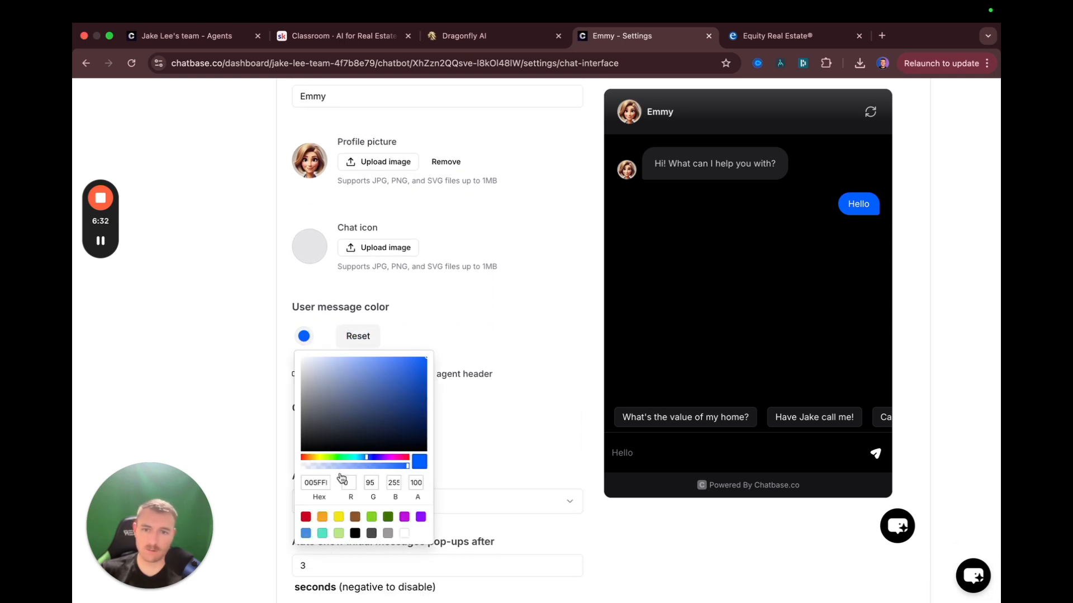
{"action": "left_click", "coordinate": [338, 456]}
{"action": "left_click_drag", "start_coordinate": [398, 392], "coordinate": [429, 360]}
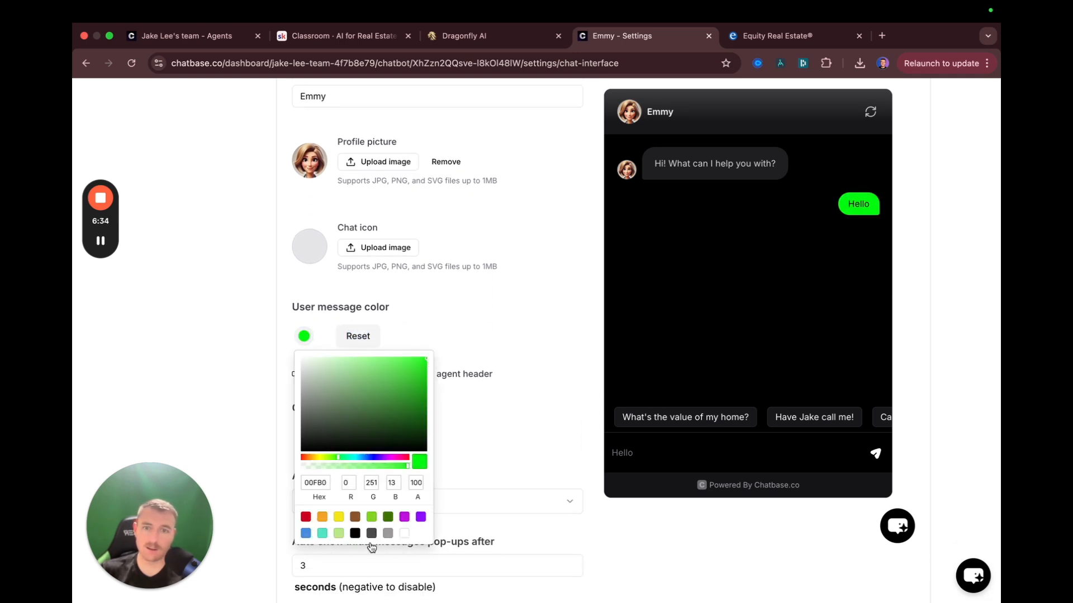
{"action": "left_click_drag", "start_coordinate": [358, 458], "coordinate": [369, 458]}
{"action": "left_click_drag", "start_coordinate": [414, 357], "coordinate": [408, 360]}
{"action": "left_click", "coordinate": [485, 367]}
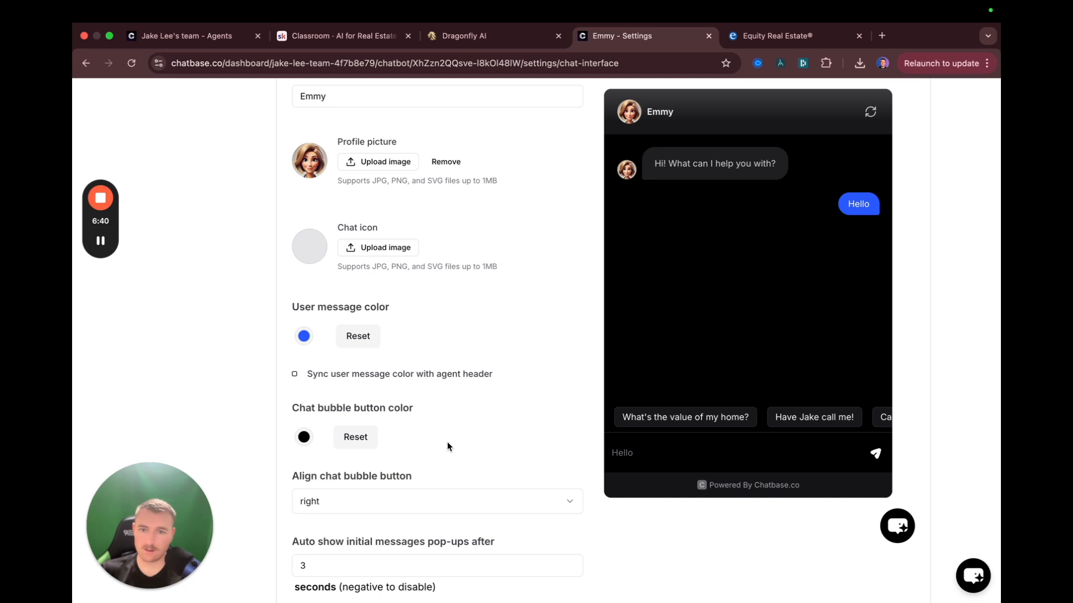
{"action": "scroll", "coordinate": [447, 441], "scroll_direction": "down", "scroll_amount": 3}
{"action": "scroll", "coordinate": [406, 467], "scroll_direction": "up", "scroll_amount": 12}
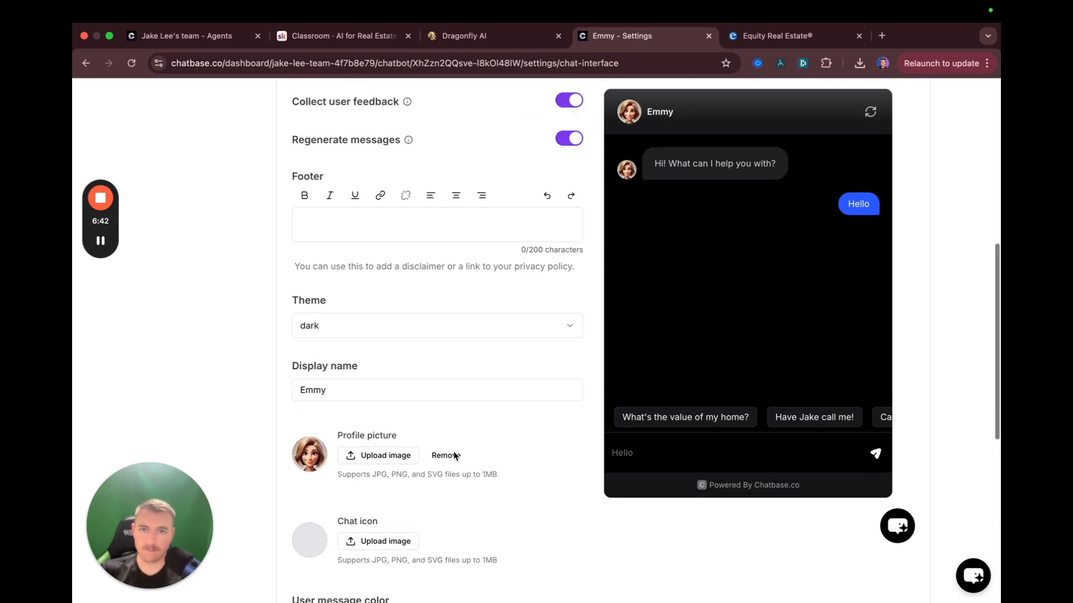
Leave the initial greeting unchanged, save the chat interface, and go to Webhooks settings
{"action": "scroll", "coordinate": [446, 454], "scroll_direction": "up", "scroll_amount": 2}
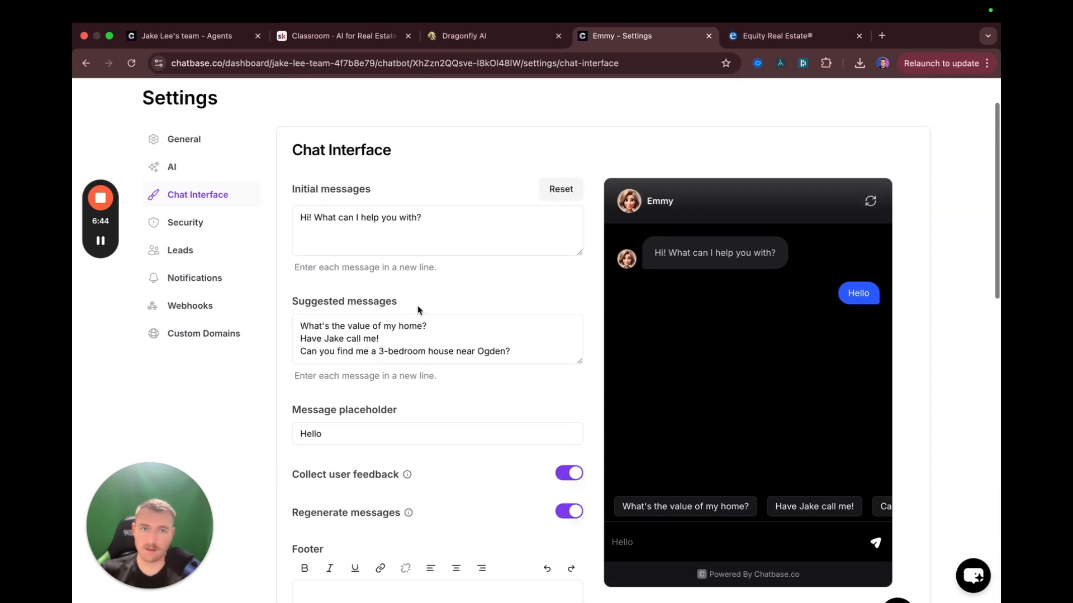
{"action": "left_click", "coordinate": [471, 218]}
{"action": "left_click_drag", "start_coordinate": [471, 218], "coordinate": [304, 219]}
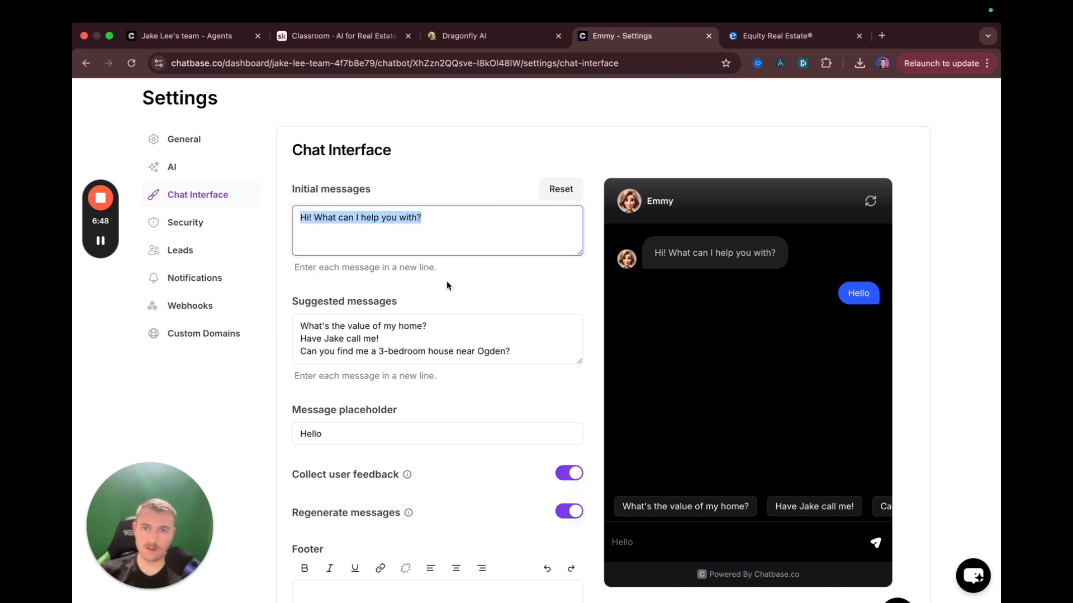
{"action": "left_click", "coordinate": [457, 173]}
{"action": "scroll", "coordinate": [441, 327], "scroll_direction": "down", "scroll_amount": 1}
{"action": "scroll", "coordinate": [707, 443], "scroll_direction": "up", "scroll_amount": 1}
{"action": "left_click", "coordinate": [881, 484]}
{"action": "scroll", "coordinate": [354, 318], "scroll_direction": "up", "scroll_amount": 10}
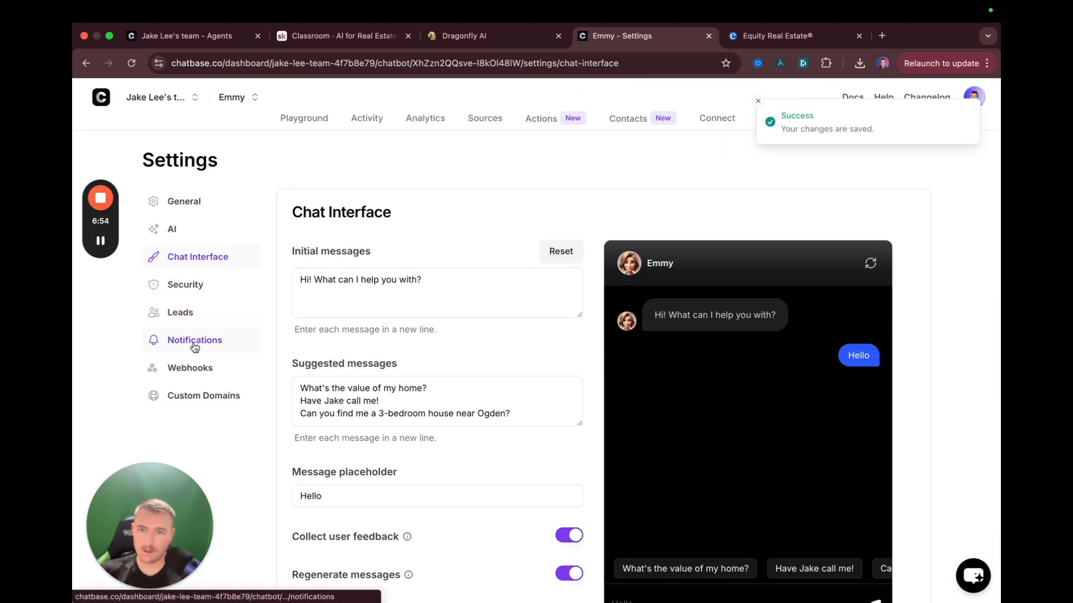
{"action": "left_click", "coordinate": [193, 367]}
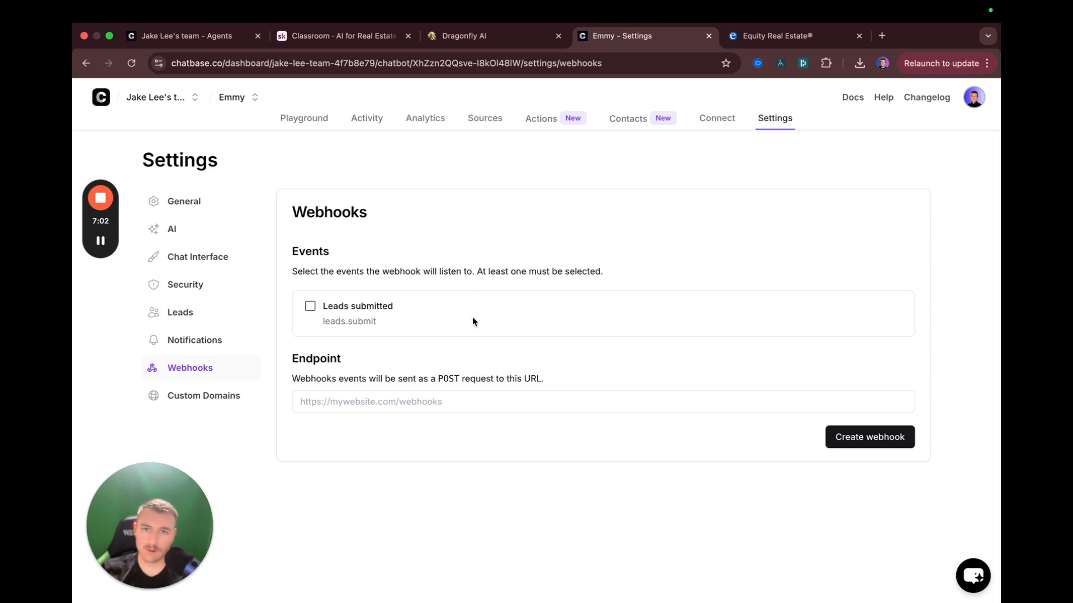
Open make.com in a new browser tab and log in to Make
{"action": "key", "text": "super+t"}
{"action": "type", "text": "make."}
{"action": "key", "text": "Return"}
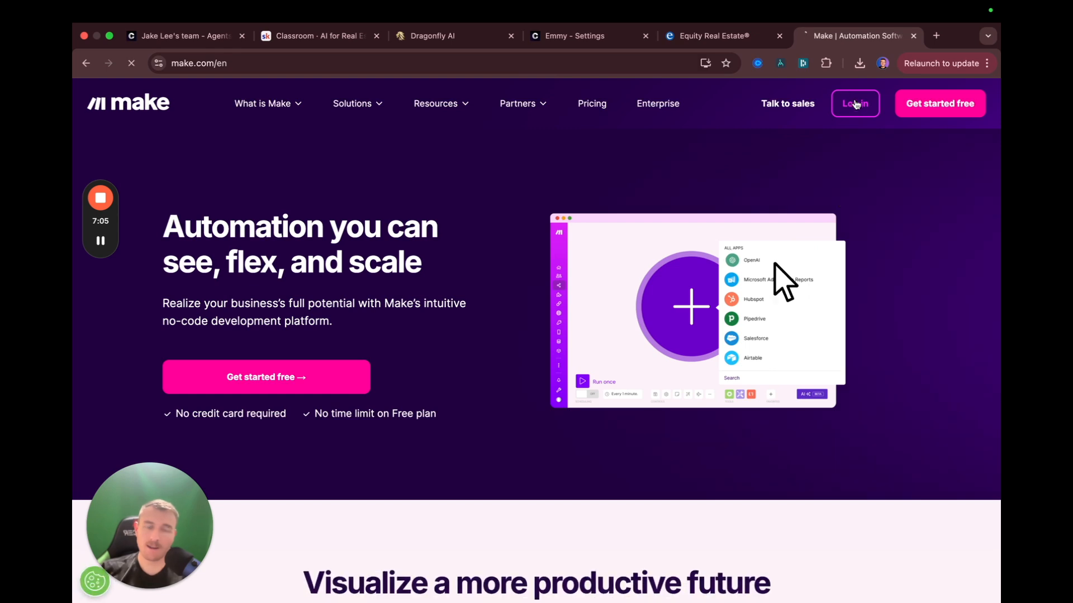
{"action": "left_click", "coordinate": [838, 105]}
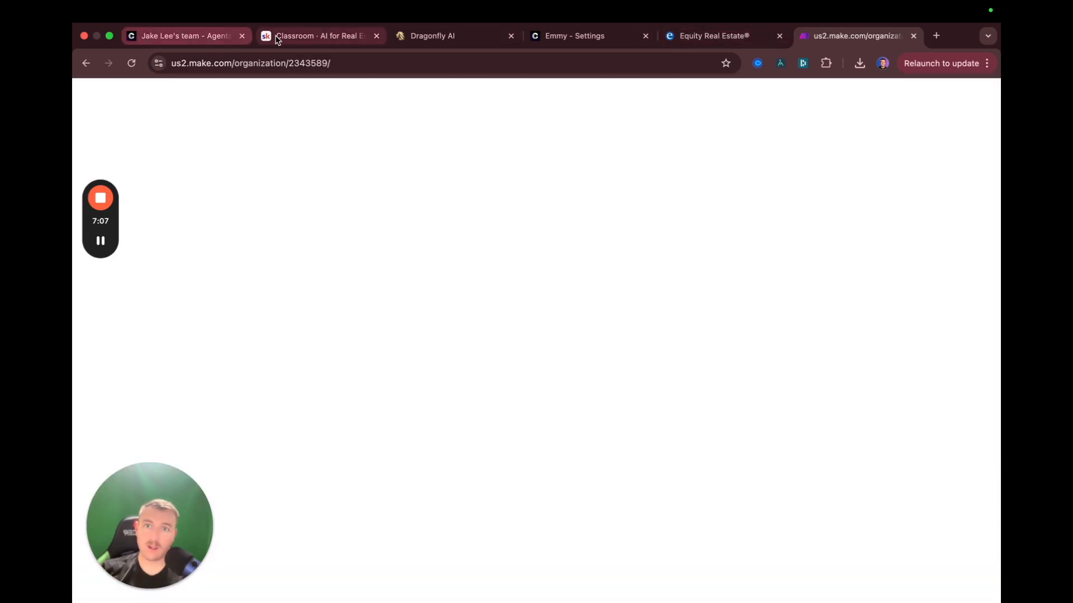
Focus Chatbase's webhook Endpoint field, then create a new scenario in Make
{"action": "left_click", "coordinate": [293, 37]}
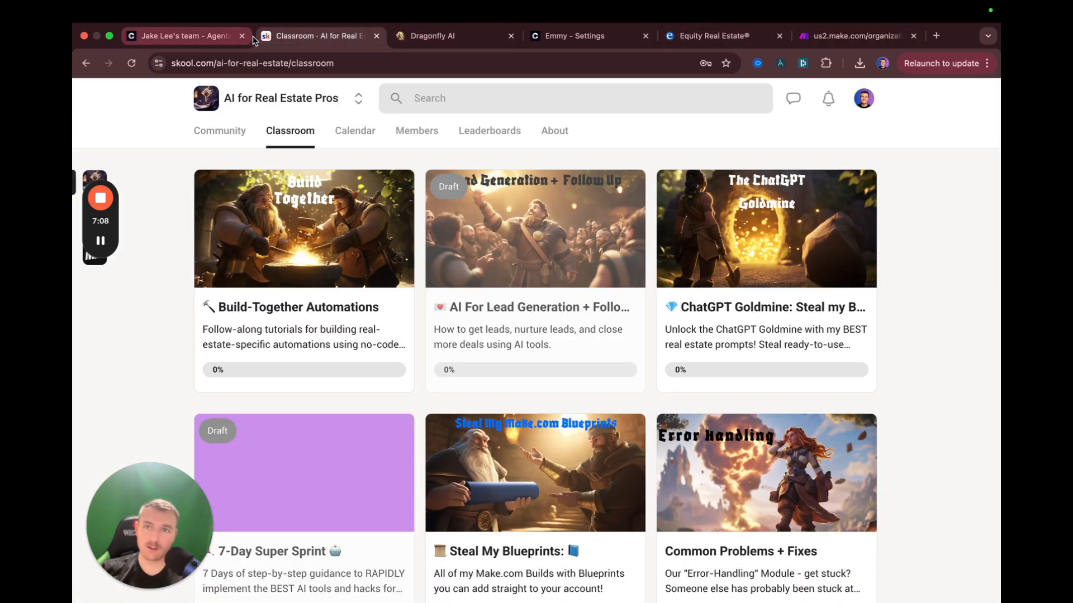
{"action": "left_click", "coordinate": [570, 35]}
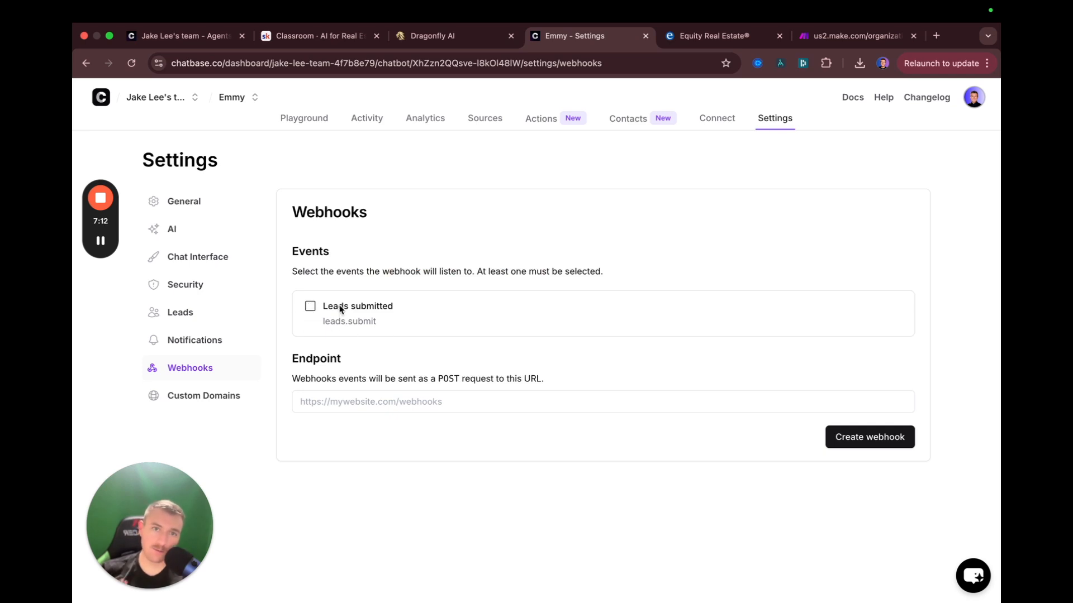
{"action": "left_click", "coordinate": [358, 402]}
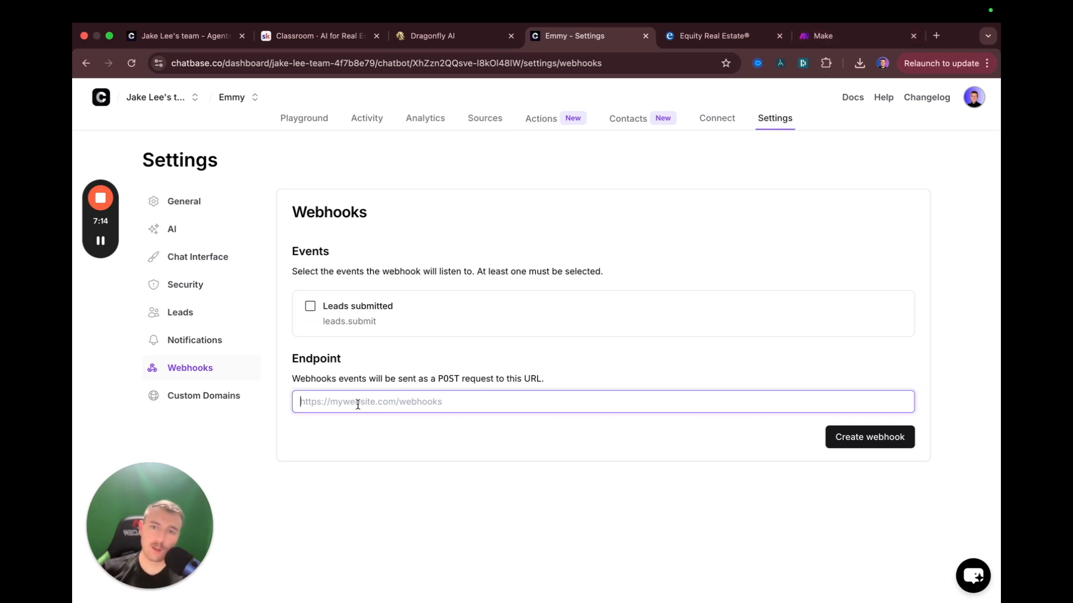
{"action": "left_click", "coordinate": [828, 37]}
{"action": "left_click", "coordinate": [950, 112]}
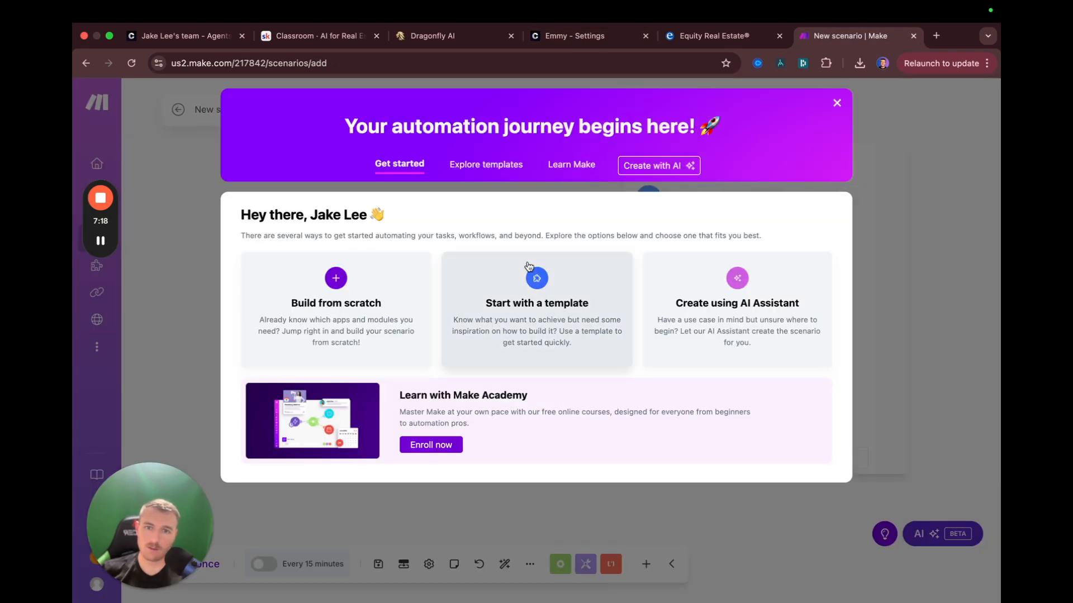
Add a Custom webhook trigger from the Webhooks app to the new scenario
{"action": "left_click", "coordinate": [837, 104]}
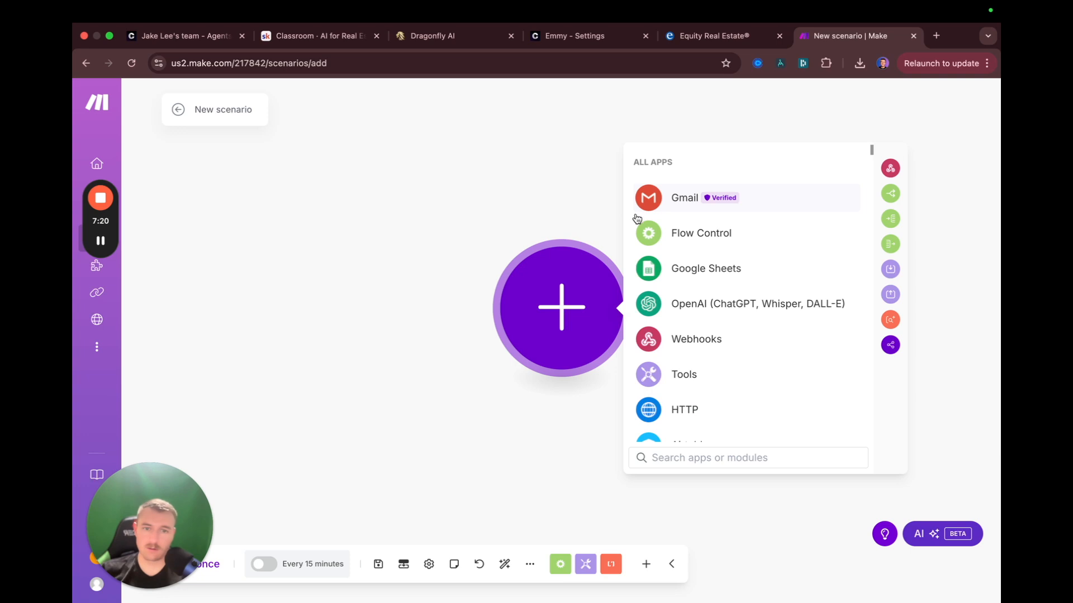
{"action": "type", "text": "we"}
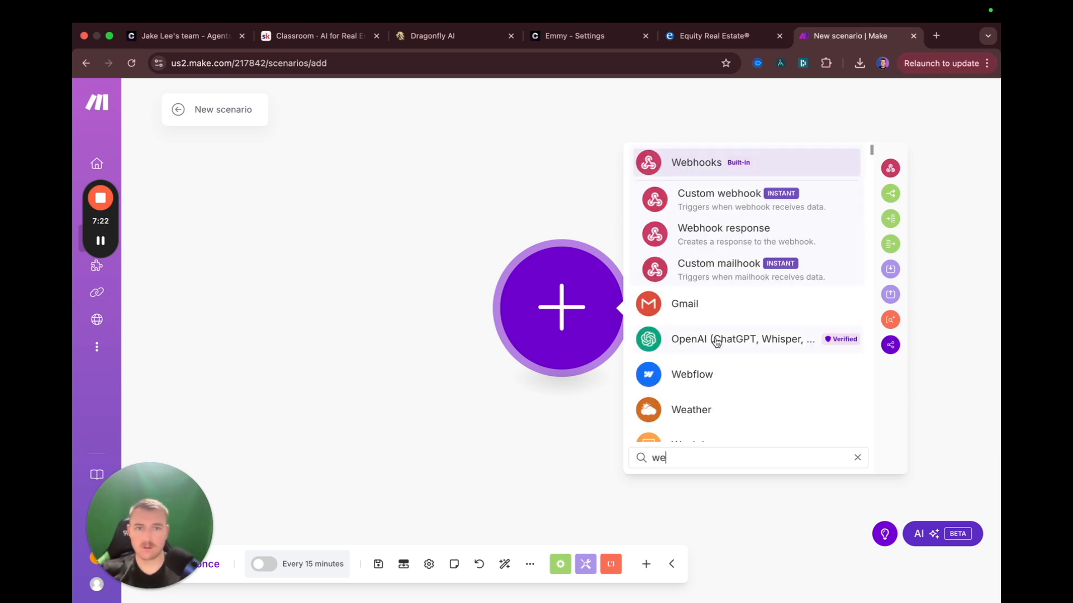
{"action": "left_click", "coordinate": [713, 193]}
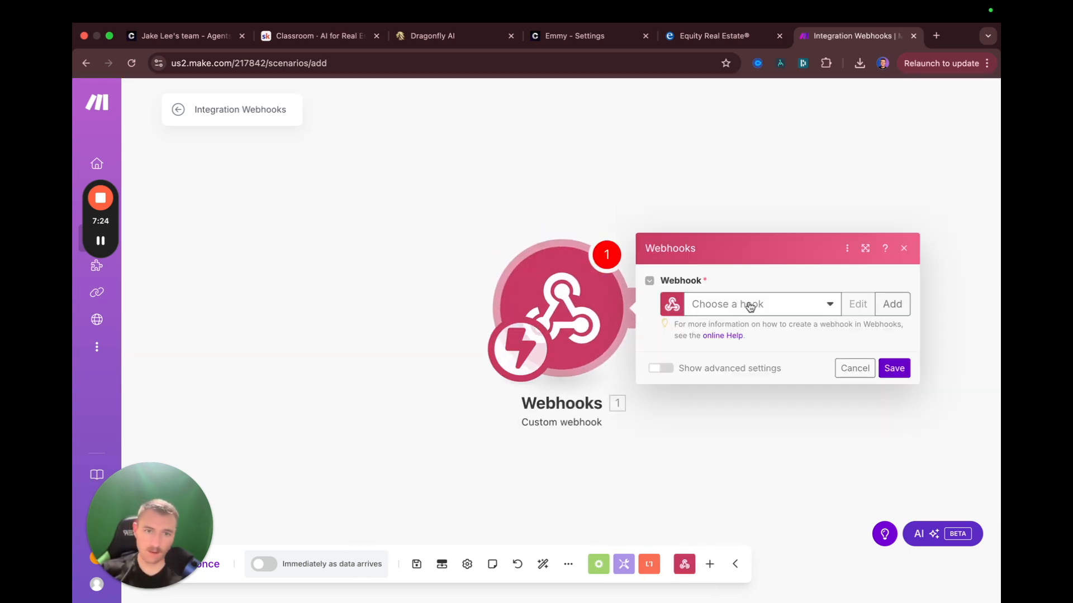
{"action": "left_click", "coordinate": [772, 307]}
{"action": "left_click", "coordinate": [892, 304]}
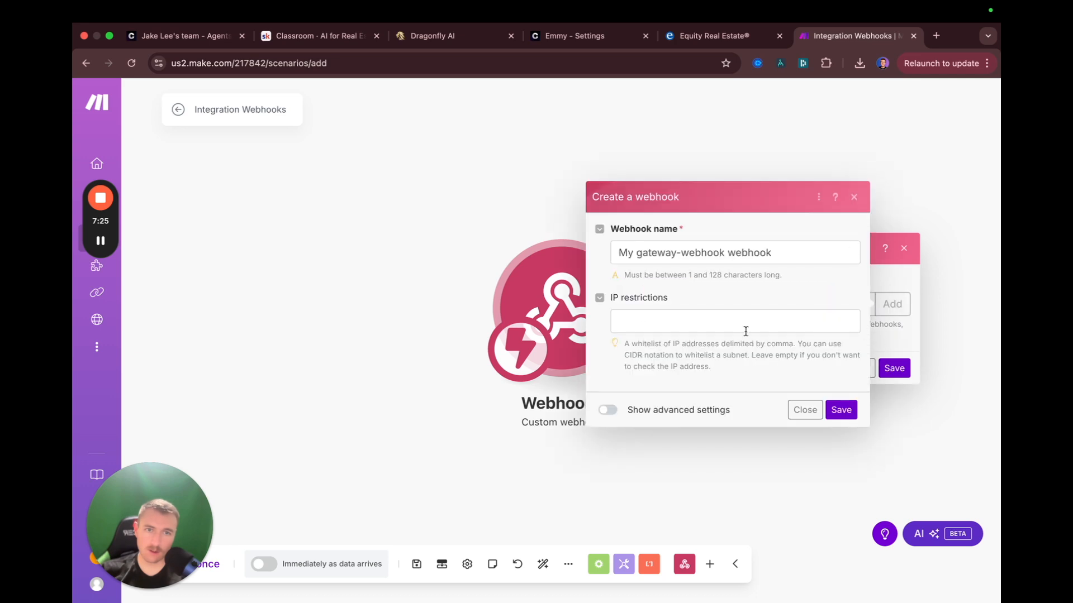
Name the webhook new-lead-website-chatbot, save it, and copy its address
{"action": "double_click", "coordinate": [670, 251]}
{"action": "key", "text": "super+a"}
{"action": "type", "text": "new-lead-website-chatbot"}
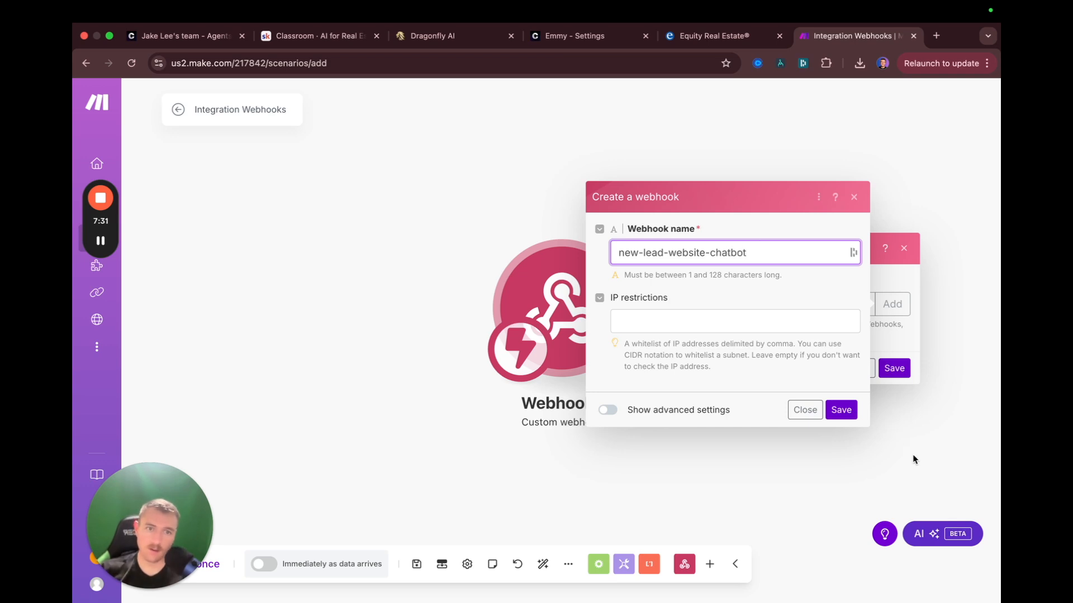
{"action": "left_click", "coordinate": [847, 415]}
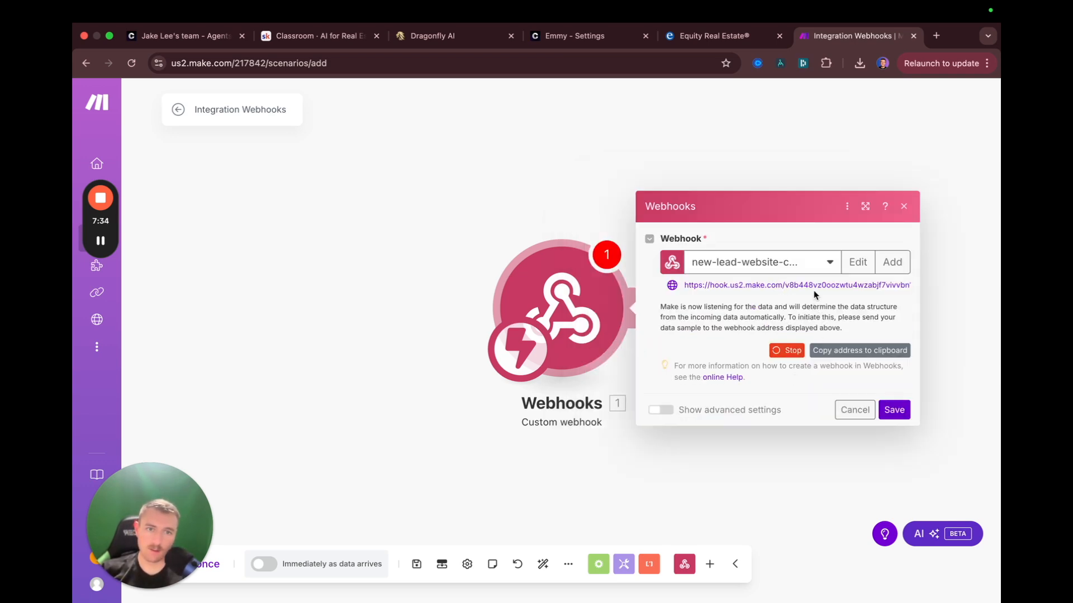
{"action": "left_click", "coordinate": [861, 351]}
{"action": "left_click", "coordinate": [581, 36]}
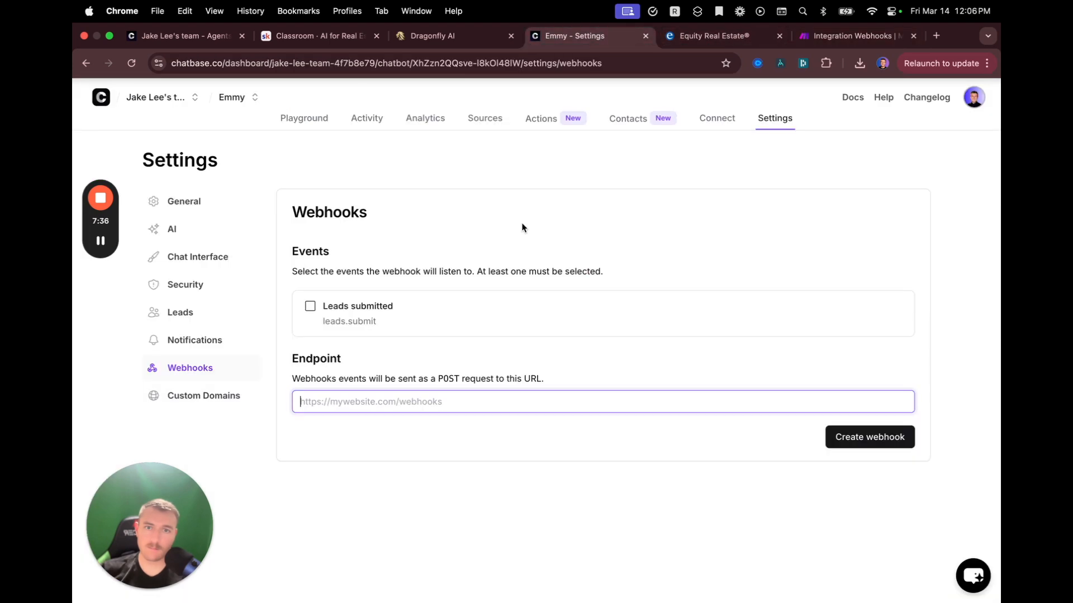
Paste the Make webhook address into Chatbase's Endpoint field and close the Make scenario tab
{"action": "left_click", "coordinate": [474, 444]}
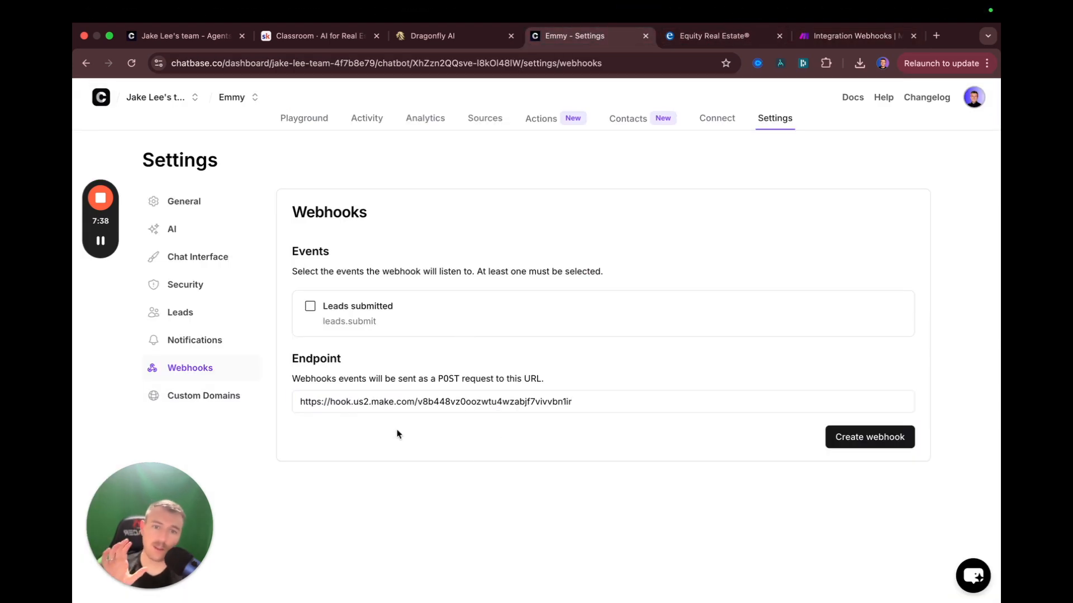
{"action": "left_click", "coordinate": [847, 36]}
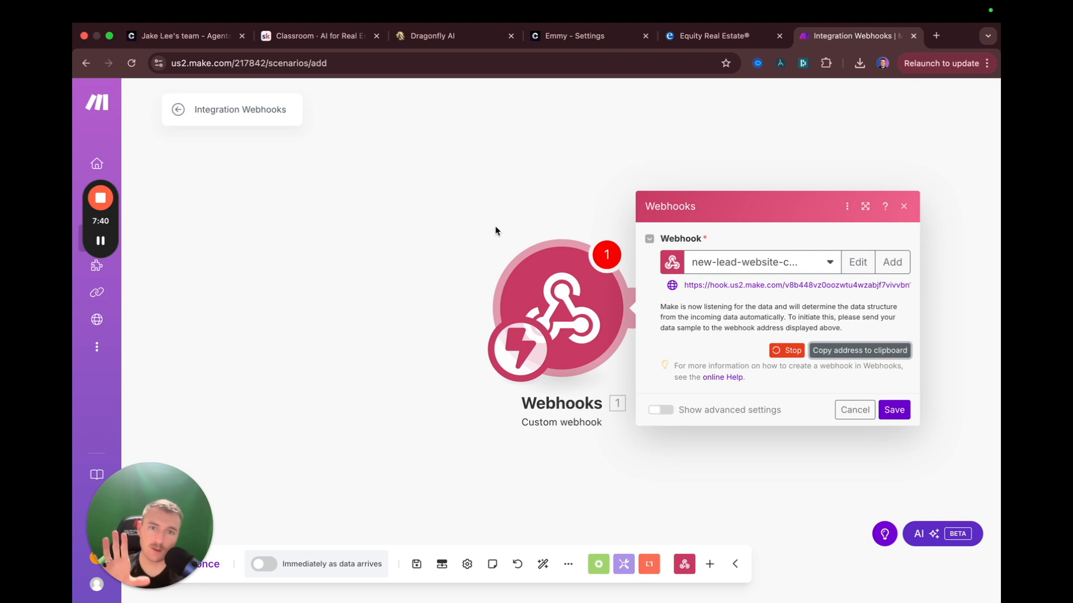
{"action": "left_click_drag", "start_coordinate": [546, 298], "coordinate": [408, 365]}
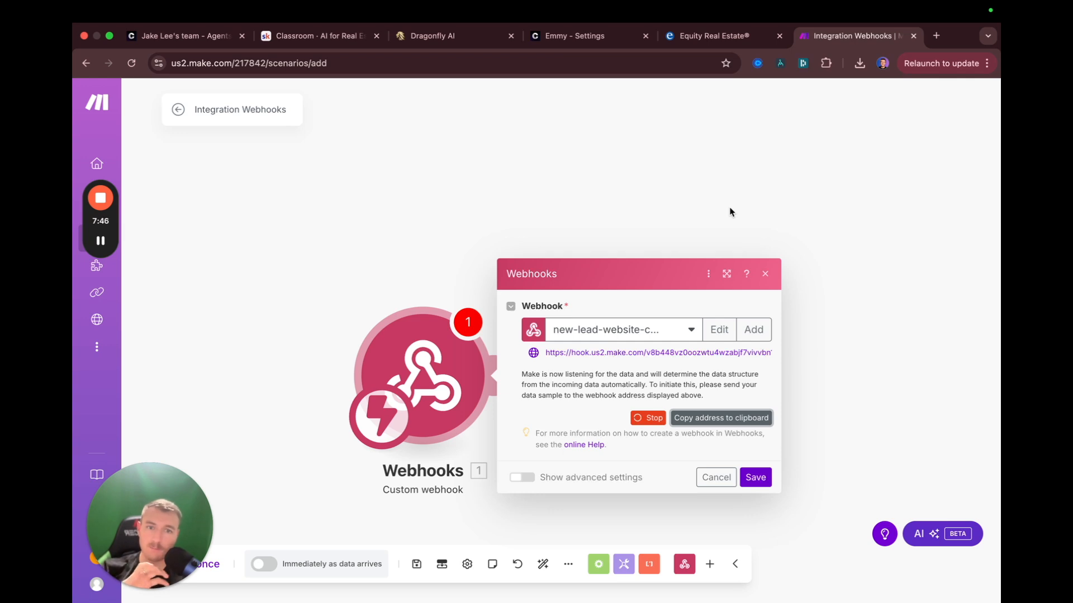
{"action": "left_click", "coordinate": [763, 275]}
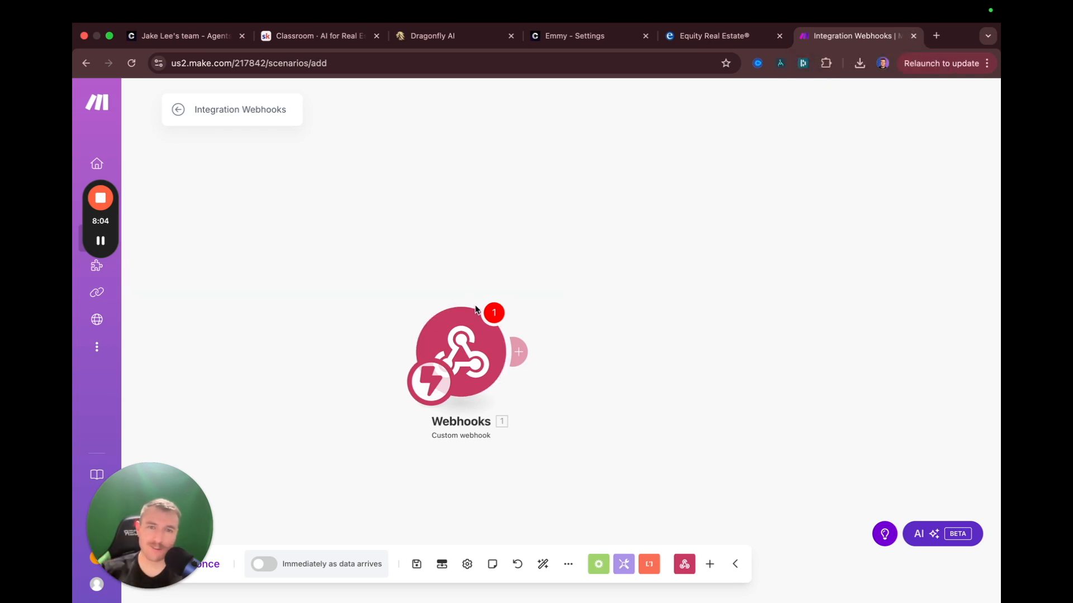
{"action": "left_click", "coordinate": [914, 37]}
{"action": "left_click", "coordinate": [551, 250]}
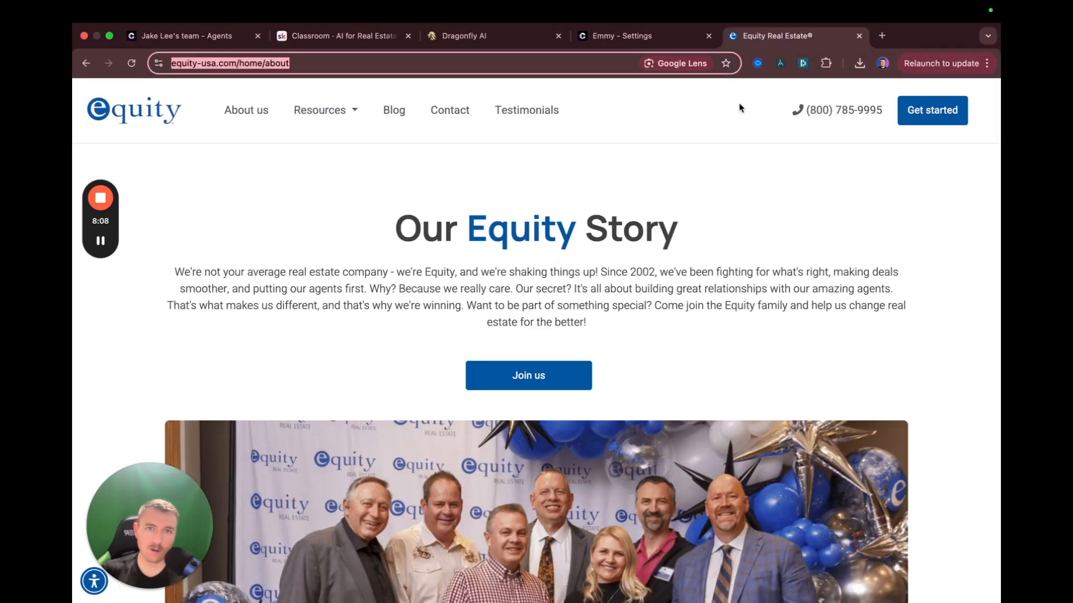
In Leads settings, switch on the Name, Email and Phone fields
{"action": "key", "text": "super+w"}
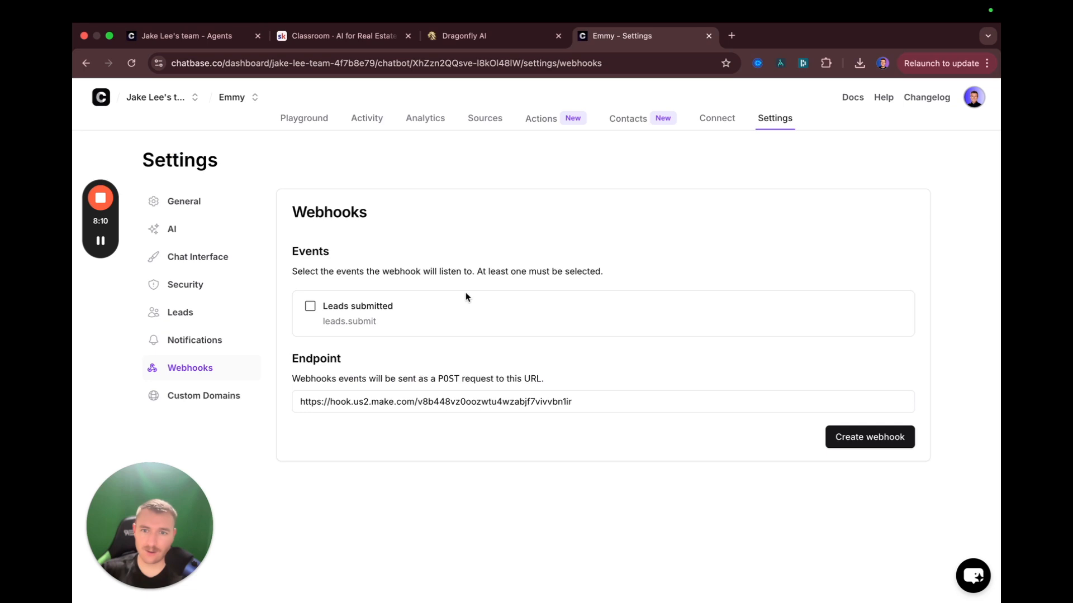
{"action": "scroll", "coordinate": [417, 302], "scroll_direction": "down", "scroll_amount": 1}
{"action": "left_click", "coordinate": [192, 276]}
{"action": "left_click", "coordinate": [520, 271]}
{"action": "scroll", "coordinate": [469, 303], "scroll_direction": "up", "scroll_amount": 1}
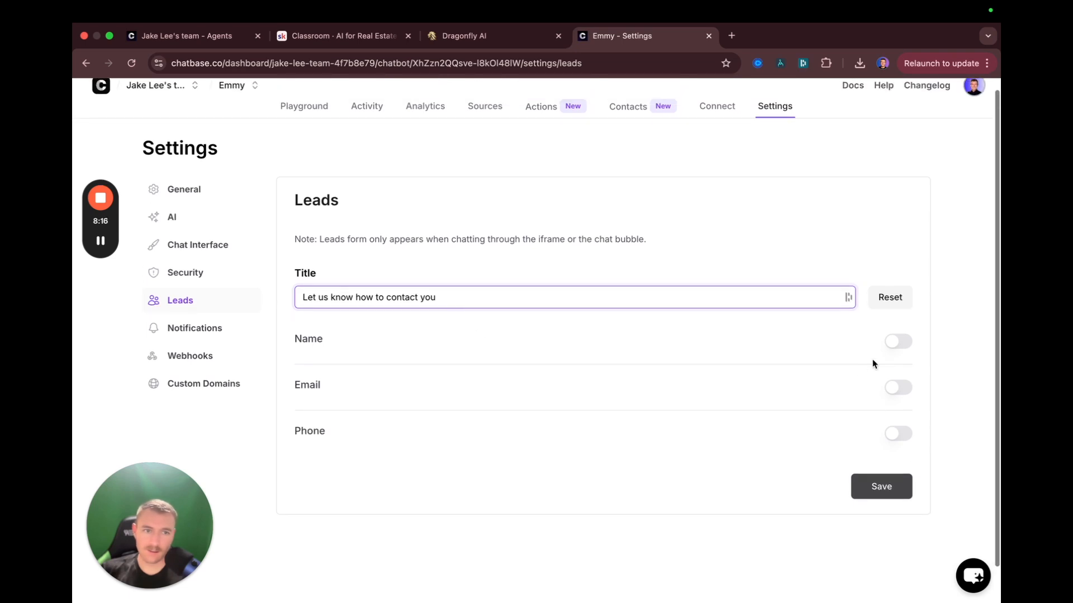
{"action": "left_click", "coordinate": [897, 341]}
{"action": "left_click", "coordinate": [899, 414]}
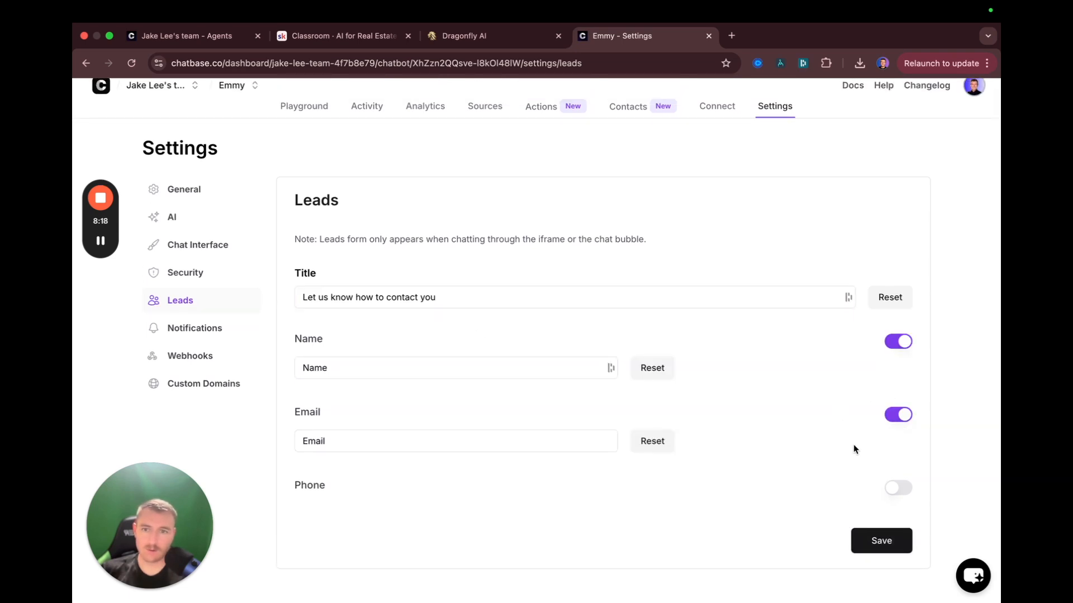
{"action": "scroll", "coordinate": [838, 445], "scroll_direction": "down", "scroll_amount": 2}
{"action": "left_click", "coordinate": [896, 447]}
Retitle the leads form 'Let <realtor's name> know how to get in touch!' and save
{"action": "left_click", "coordinate": [491, 253]}
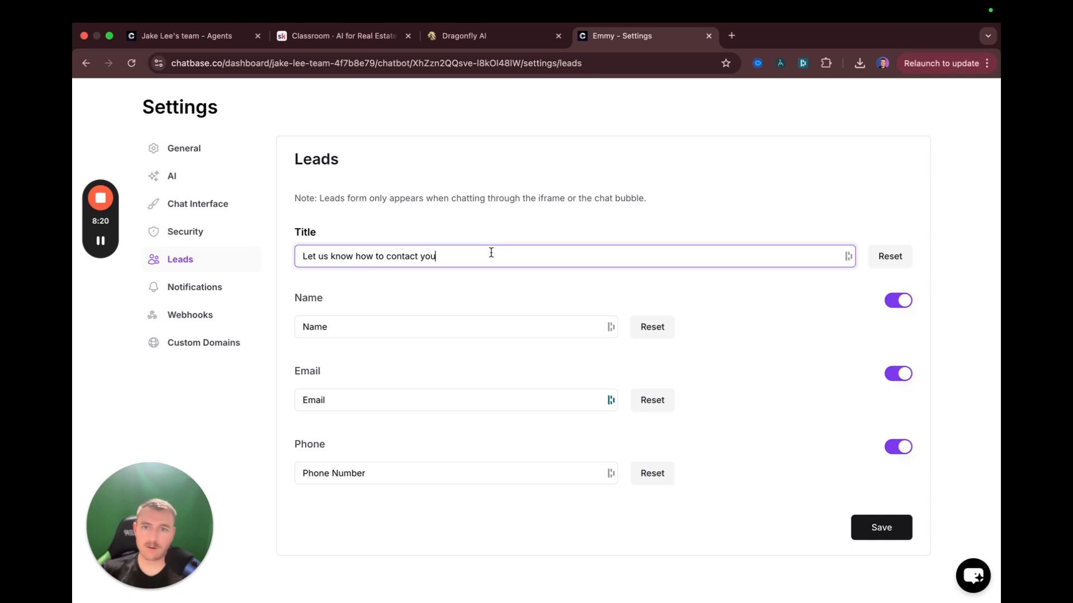
{"action": "key", "text": "super+a"}
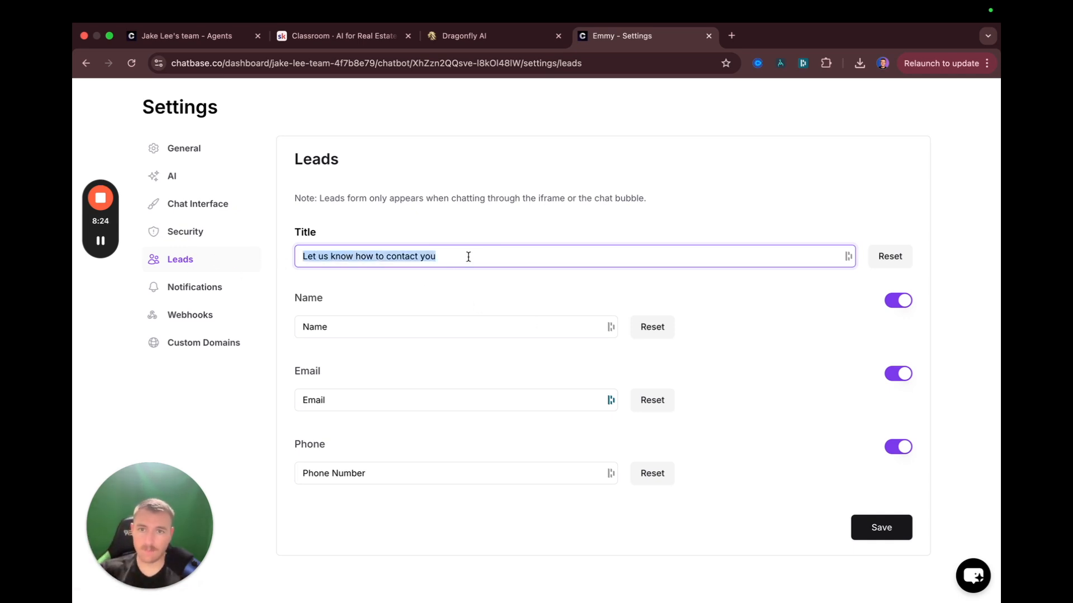
{"action": "type", "text": "How "}
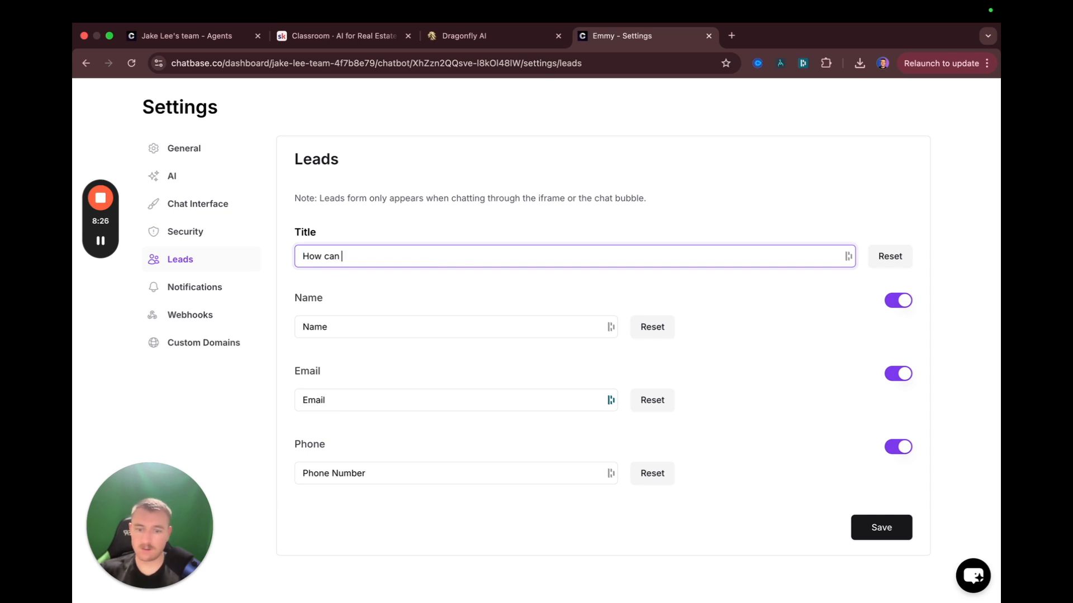
{"action": "type", "text": "can"}
{"action": "key", "text": "super+a"}
{"action": "type", "text": "Let Jake know how to g"}
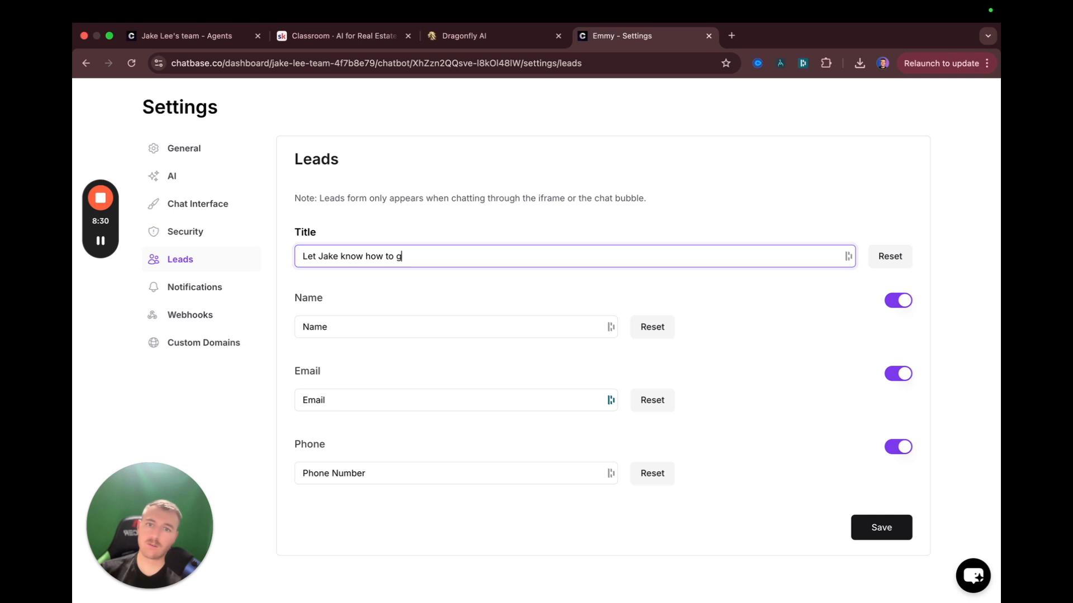
{"action": "type", "text": "et in to"}
{"action": "key", "text": "BackSpace"}
{"action": "key", "text": "BackSpace"}
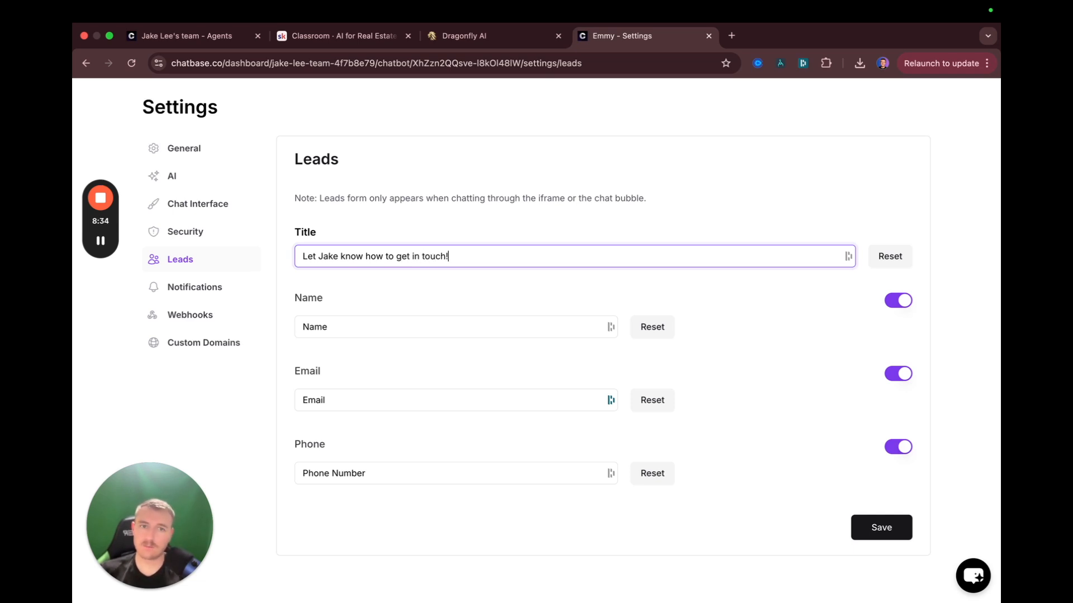
{"action": "left_click", "coordinate": [883, 531]}
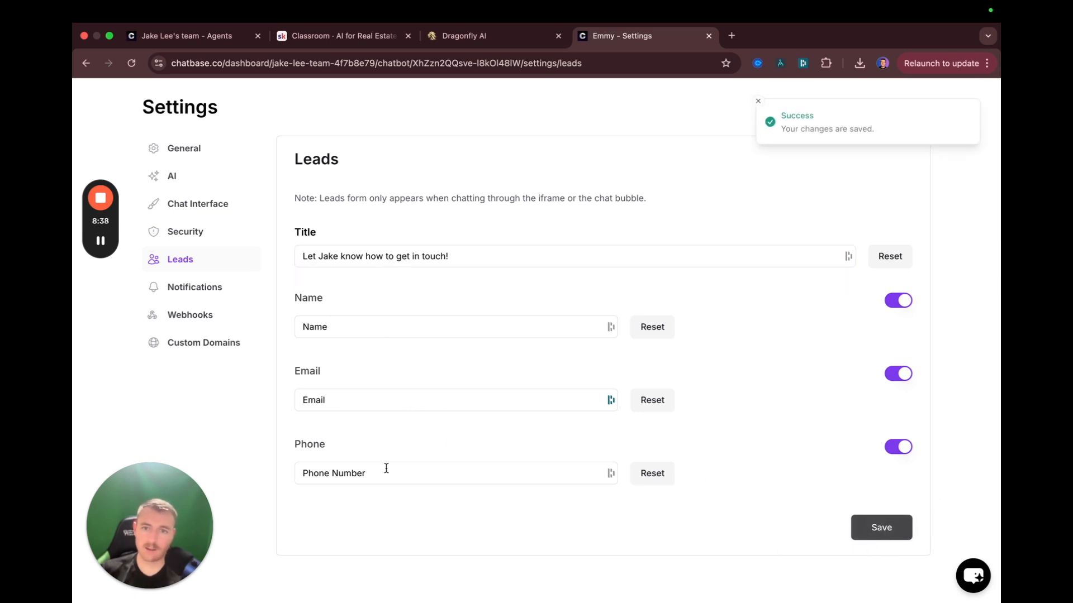
{"action": "scroll", "coordinate": [390, 447], "scroll_direction": "up", "scroll_amount": 2}
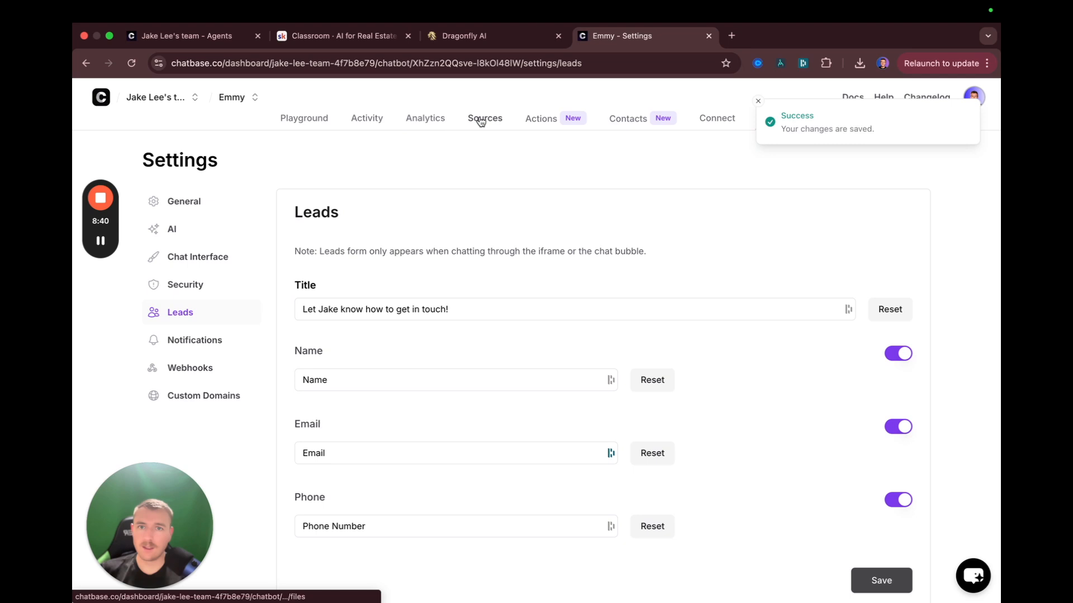
Create a new action, browse the action types including Tavily, and choose Collect leads
{"action": "left_click", "coordinate": [550, 122]}
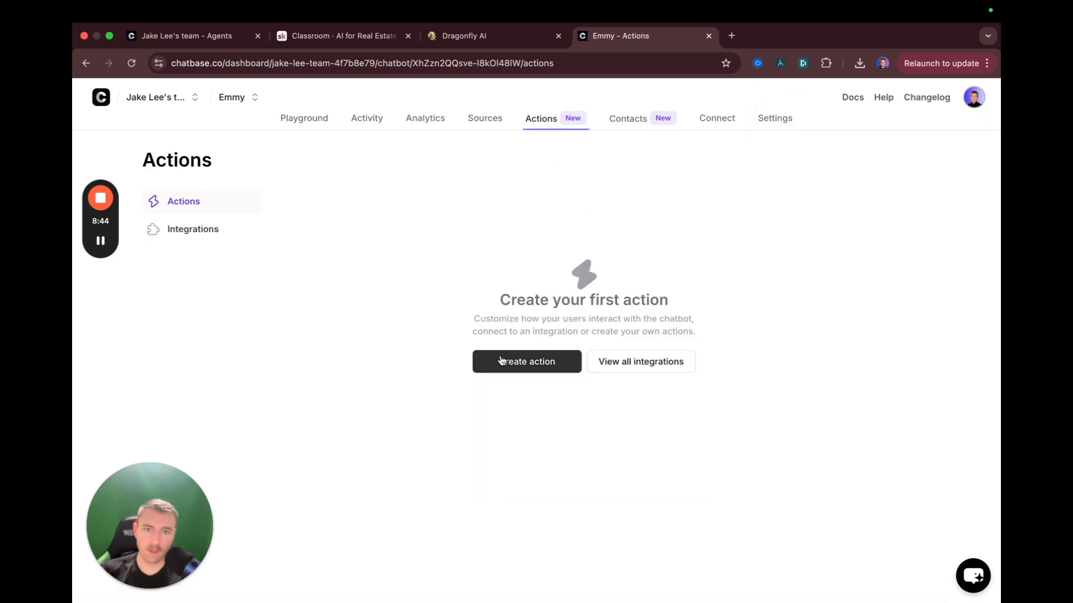
{"action": "left_click", "coordinate": [484, 363]}
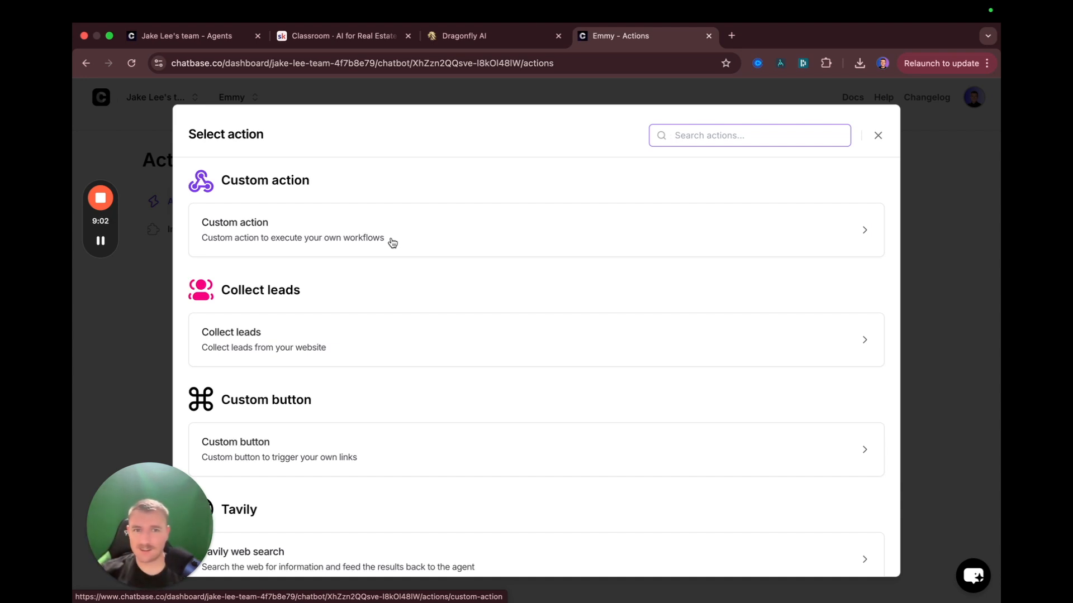
{"action": "scroll", "coordinate": [397, 257], "scroll_direction": "down", "scroll_amount": 3}
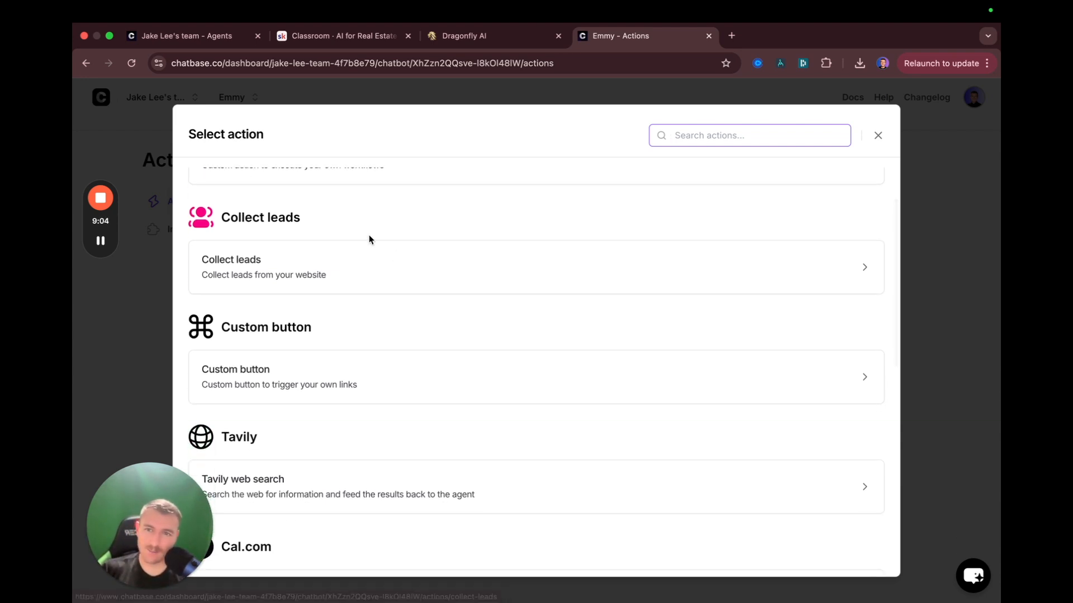
{"action": "scroll", "coordinate": [319, 275], "scroll_direction": "up", "scroll_amount": 1}
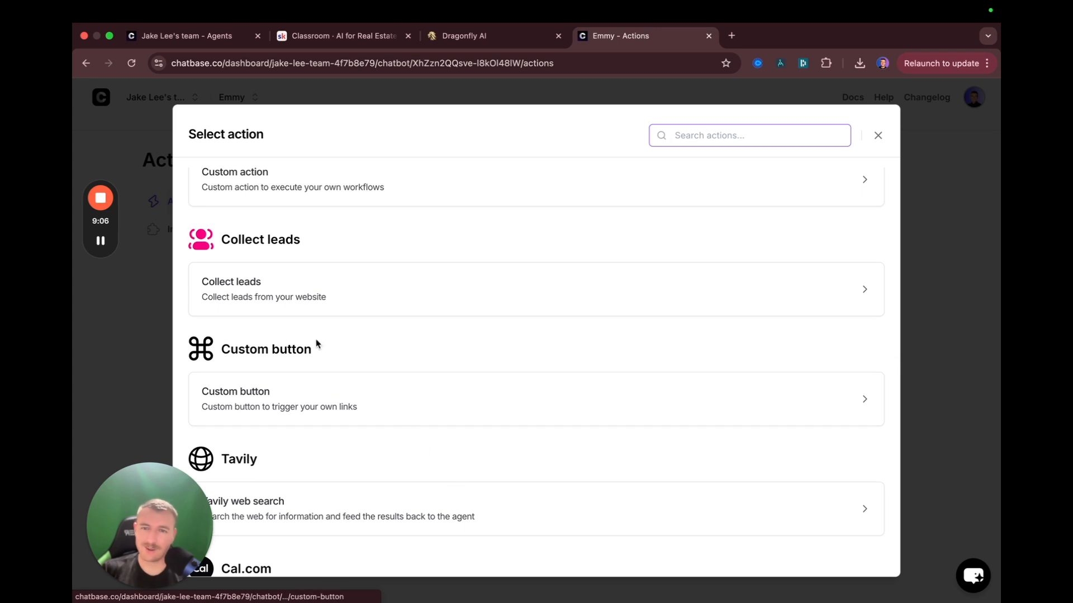
{"action": "scroll", "coordinate": [275, 414], "scroll_direction": "down", "scroll_amount": 3}
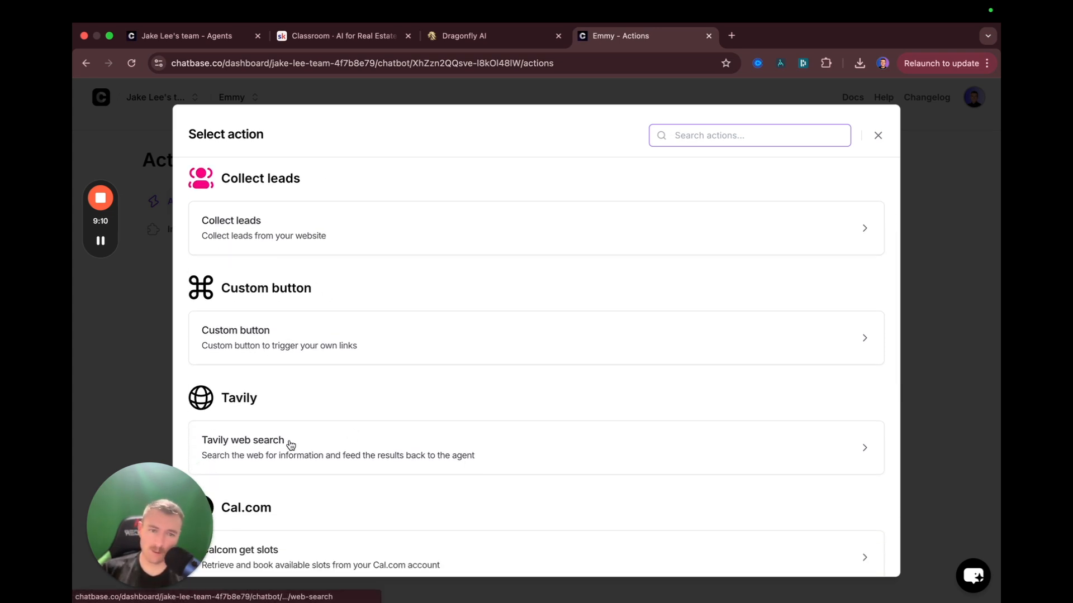
{"action": "scroll", "coordinate": [265, 430], "scroll_direction": "up", "scroll_amount": 1}
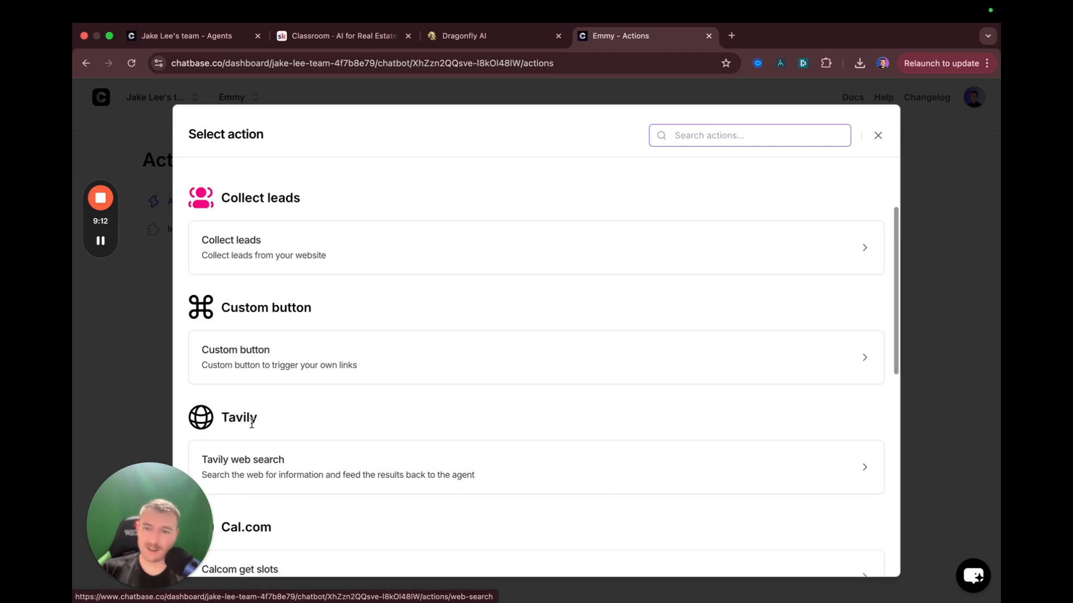
{"action": "double_click", "coordinate": [241, 418]}
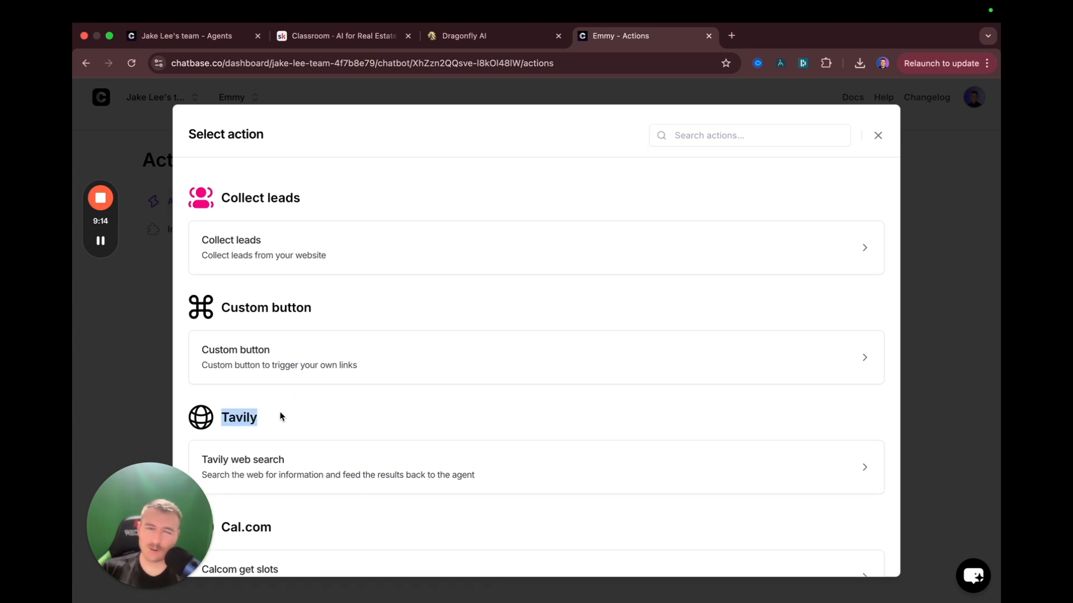
{"action": "scroll", "coordinate": [478, 368], "scroll_direction": "up", "scroll_amount": 1}
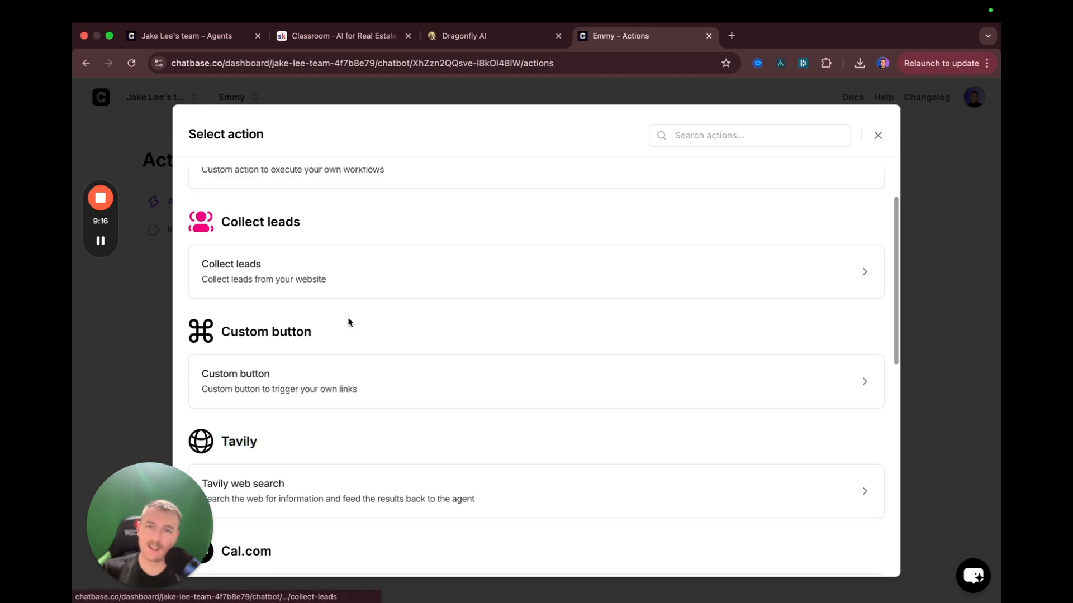
{"action": "left_click", "coordinate": [264, 270]}
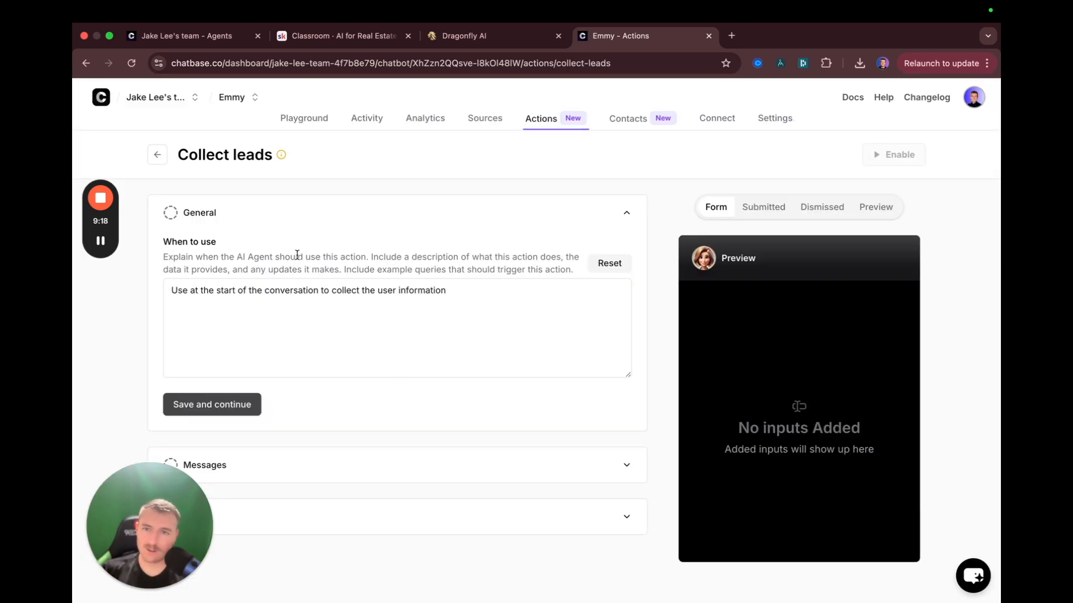
Finish the Collect leads when-to-use description with a period and save it
{"action": "scroll", "coordinate": [280, 317], "scroll_direction": "down", "scroll_amount": 1}
{"action": "left_click", "coordinate": [441, 287]}
{"action": "type", "text": "."}
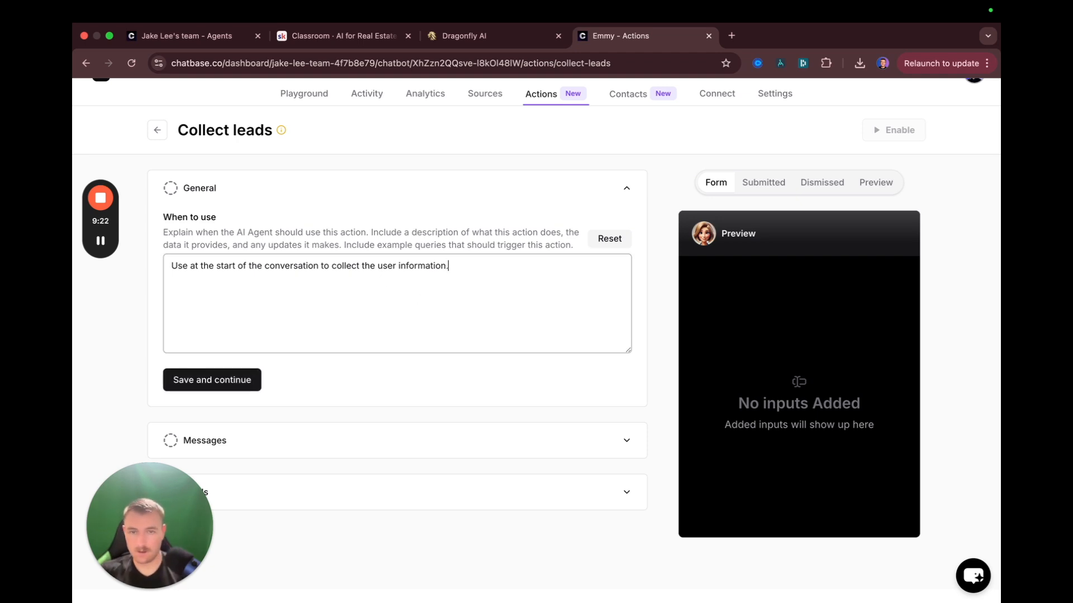
{"action": "left_click", "coordinate": [224, 380]}
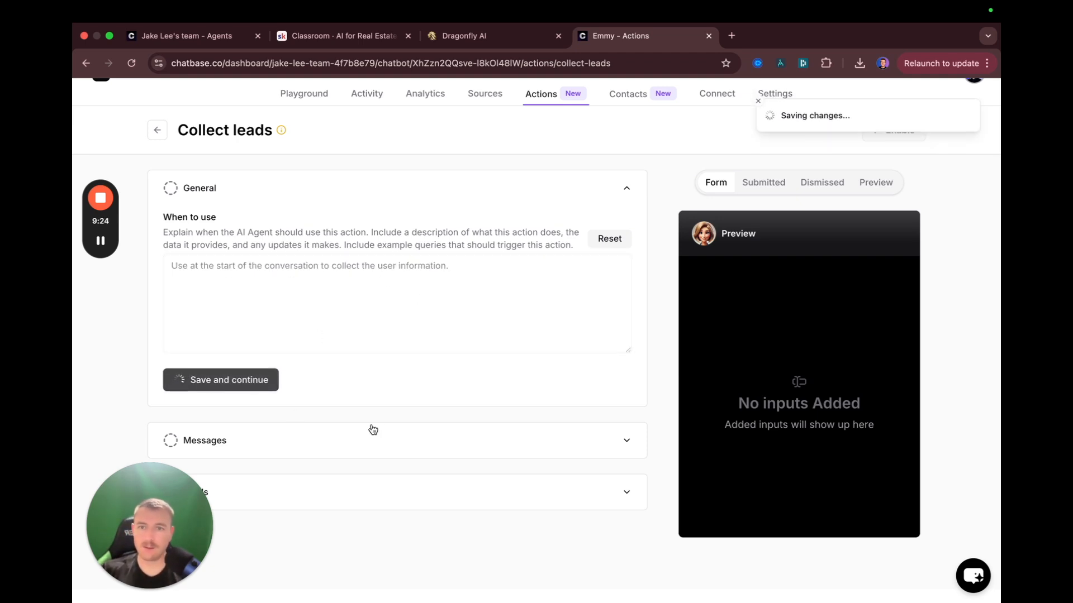
Set a thank-you success message promising a follow-up and the dismiss message 'You dismissed the form.'
{"action": "left_click", "coordinate": [229, 304]}
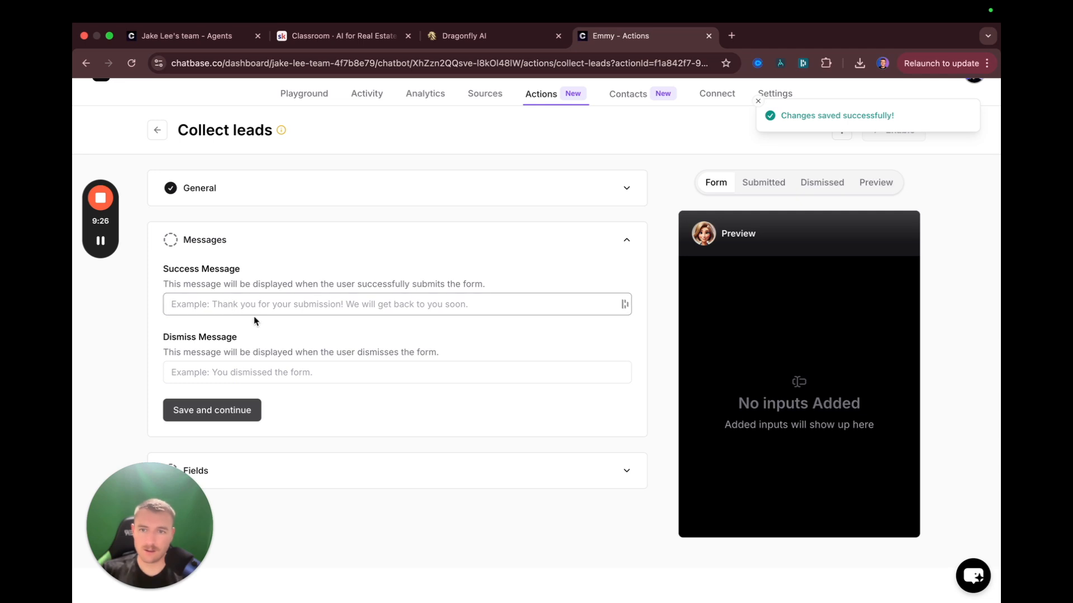
{"action": "type", "text": "Thank you "}
{"action": "type", "text": " Jake will con"}
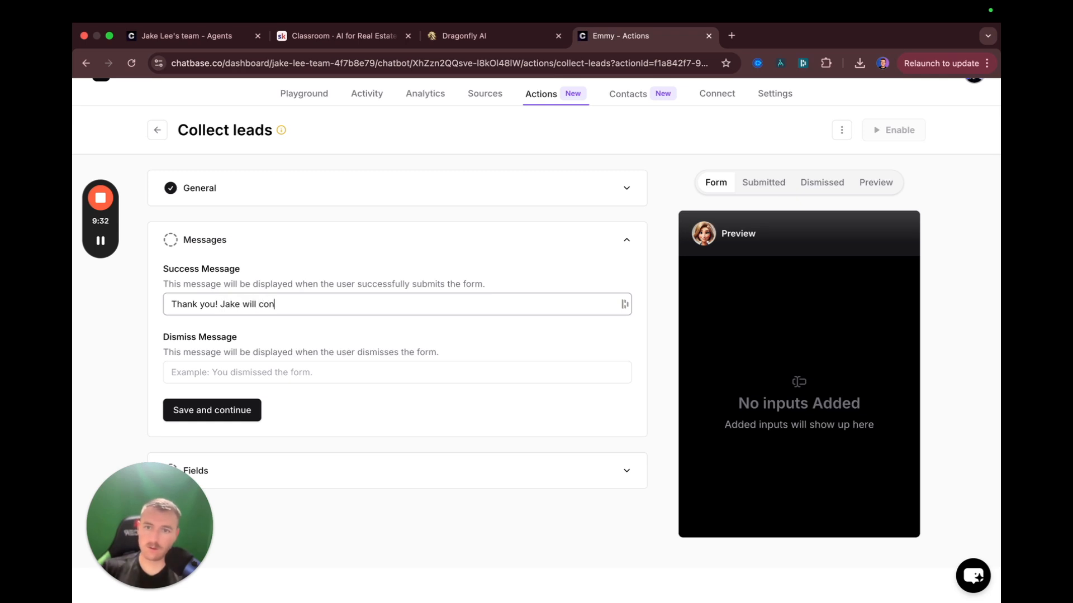
{"action": "type", "text": "nect with you soon."}
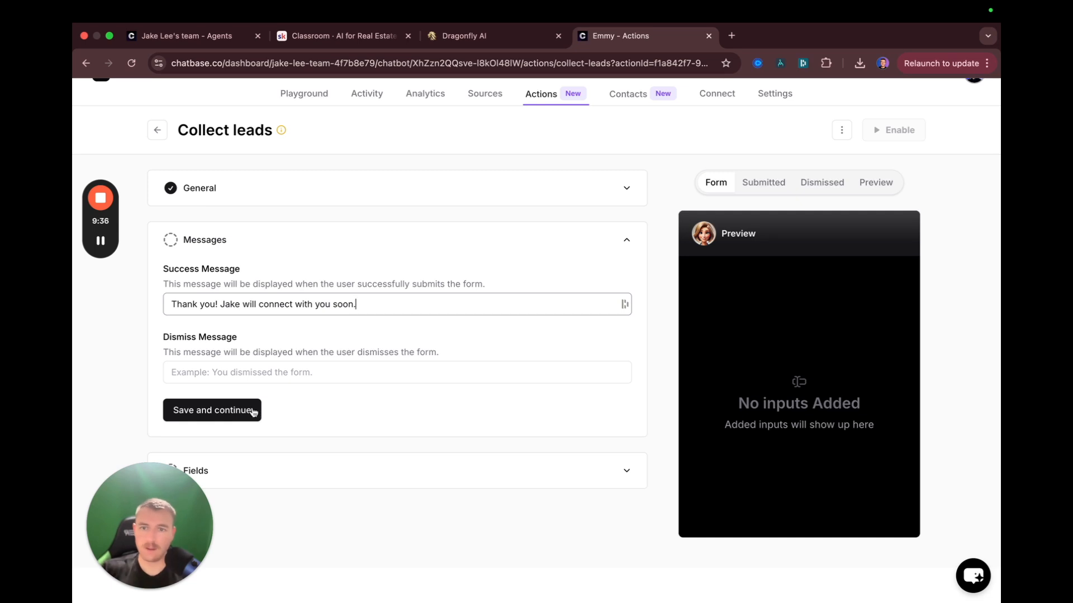
{"action": "left_click", "coordinate": [246, 381]}
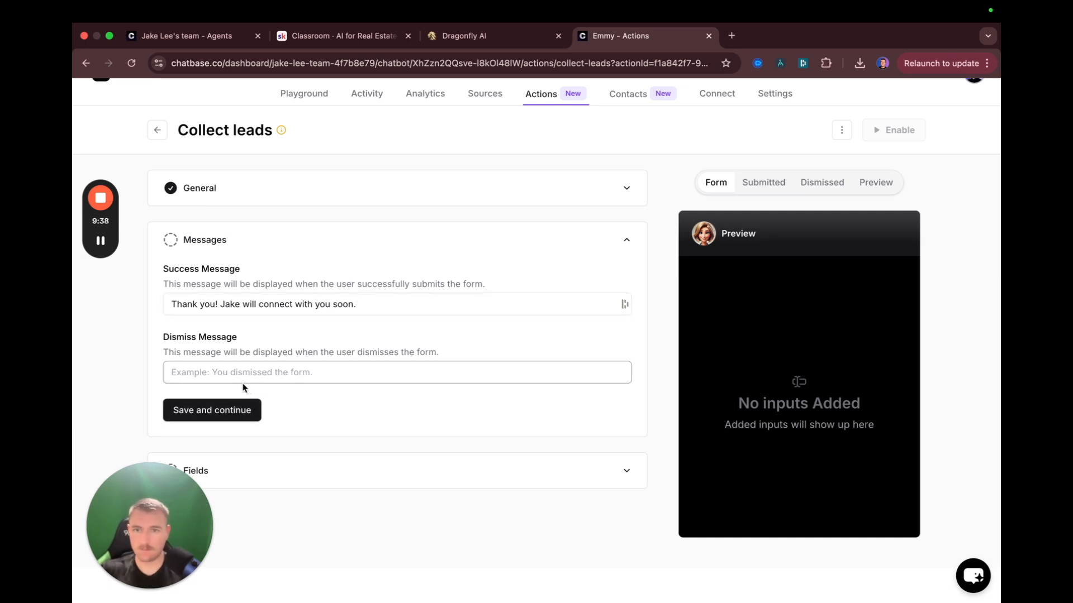
{"action": "left_click", "coordinate": [234, 407]}
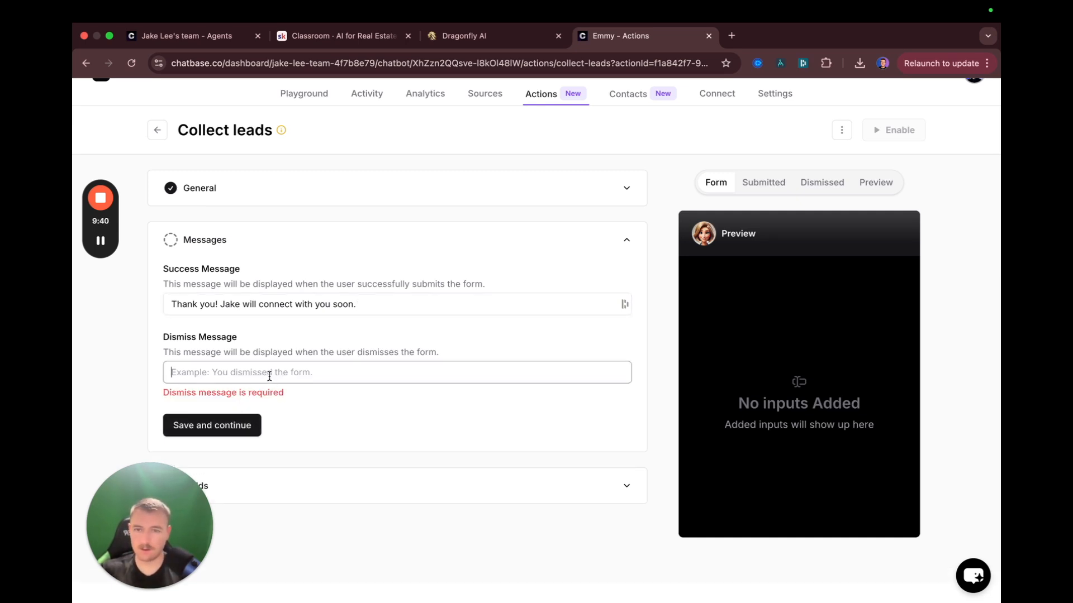
{"action": "type", "text": "You dismessed the form."}
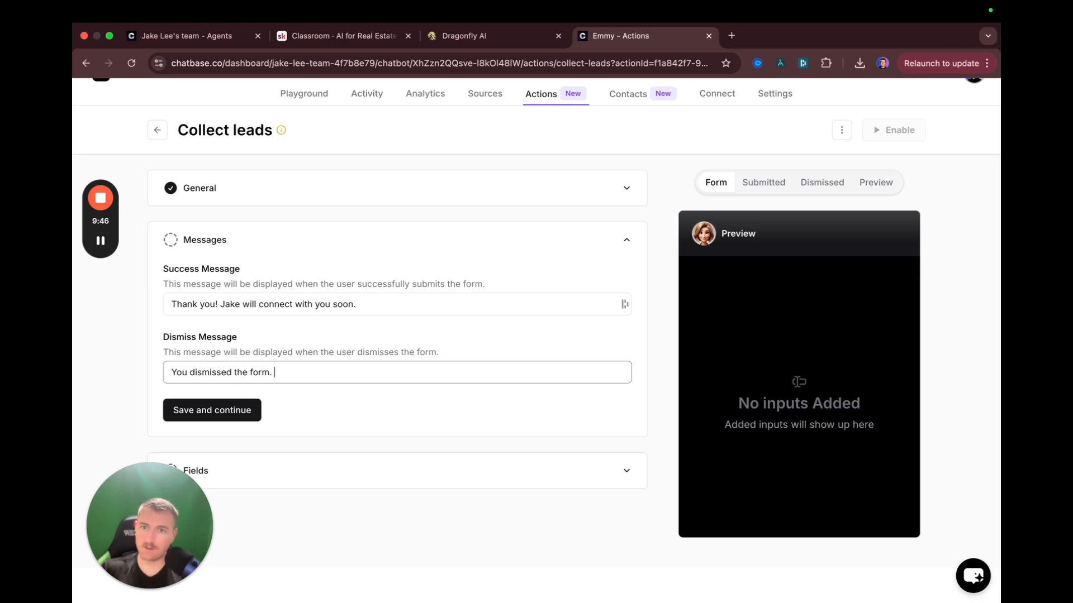
{"action": "left_click", "coordinate": [232, 408]}
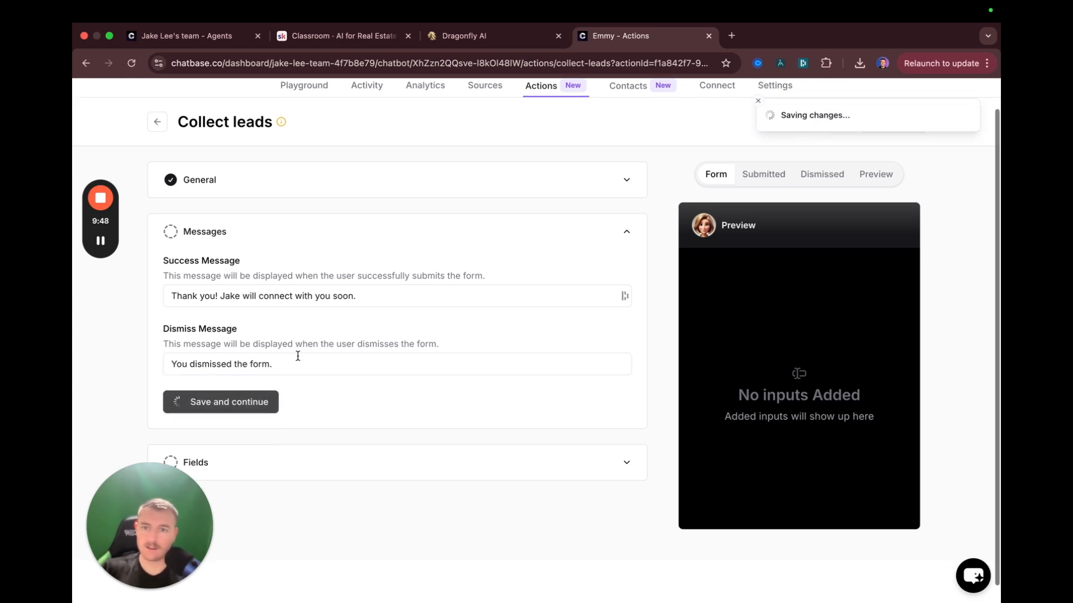
Enable the Email, Name and Phone fields in Emmy's lead form
{"action": "scroll", "coordinate": [398, 352], "scroll_direction": "down", "scroll_amount": 1}
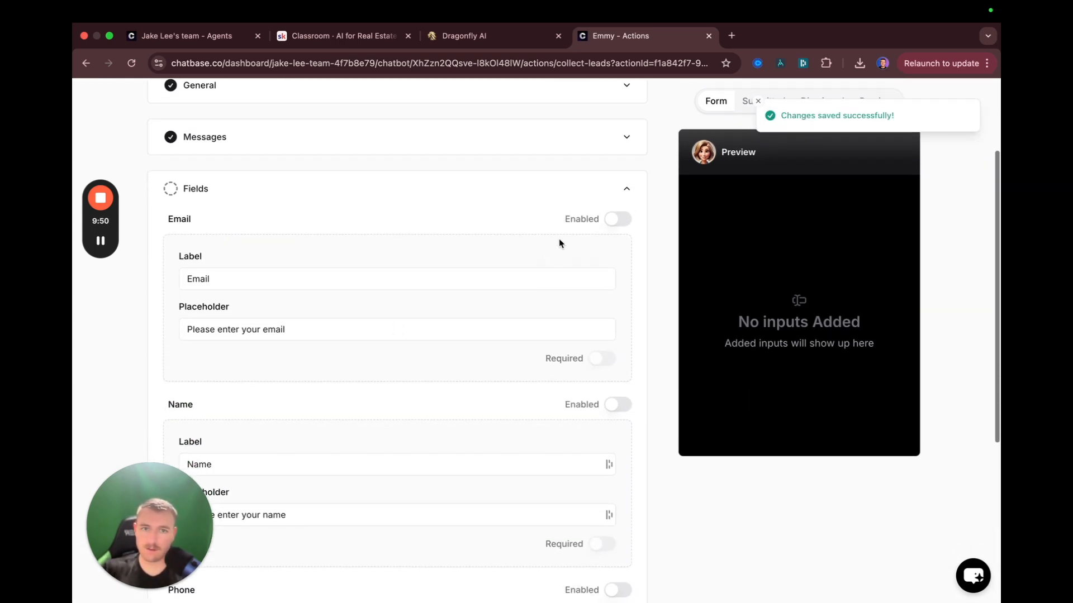
{"action": "left_click", "coordinate": [618, 220]}
{"action": "scroll", "coordinate": [502, 307], "scroll_direction": "down", "scroll_amount": 1}
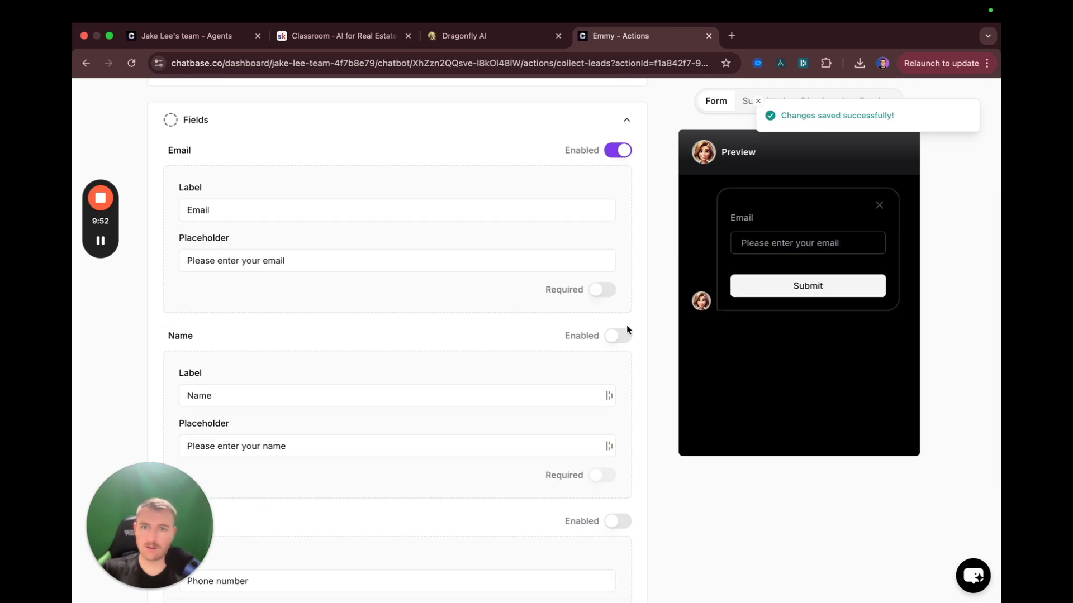
{"action": "left_click", "coordinate": [617, 336]}
{"action": "scroll", "coordinate": [558, 363], "scroll_direction": "down", "scroll_amount": 1}
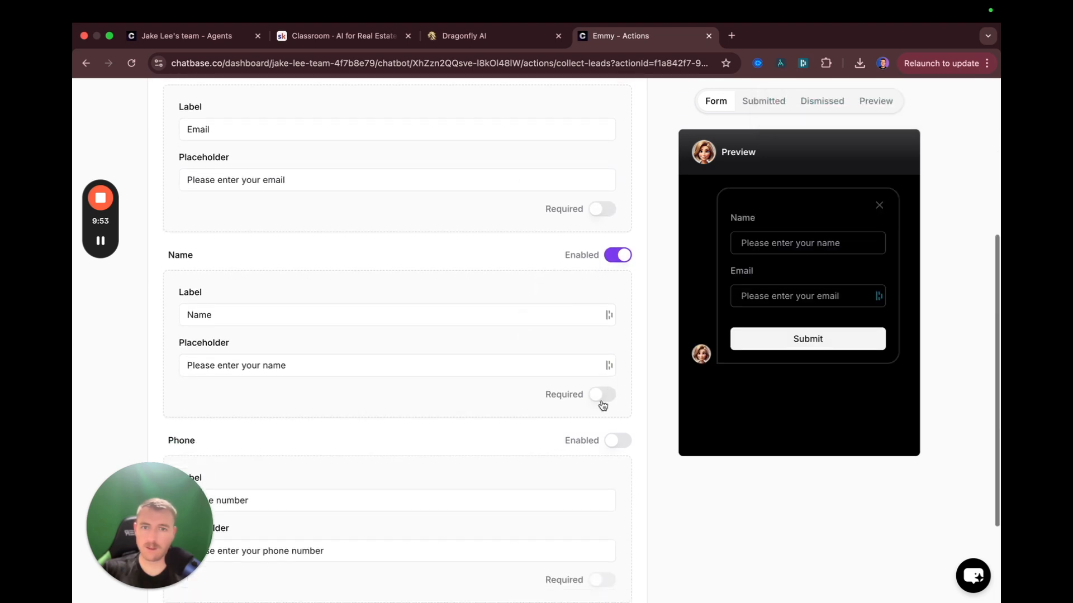
{"action": "left_click", "coordinate": [618, 440]}
{"action": "scroll", "coordinate": [544, 414], "scroll_direction": "down", "scroll_amount": 3}
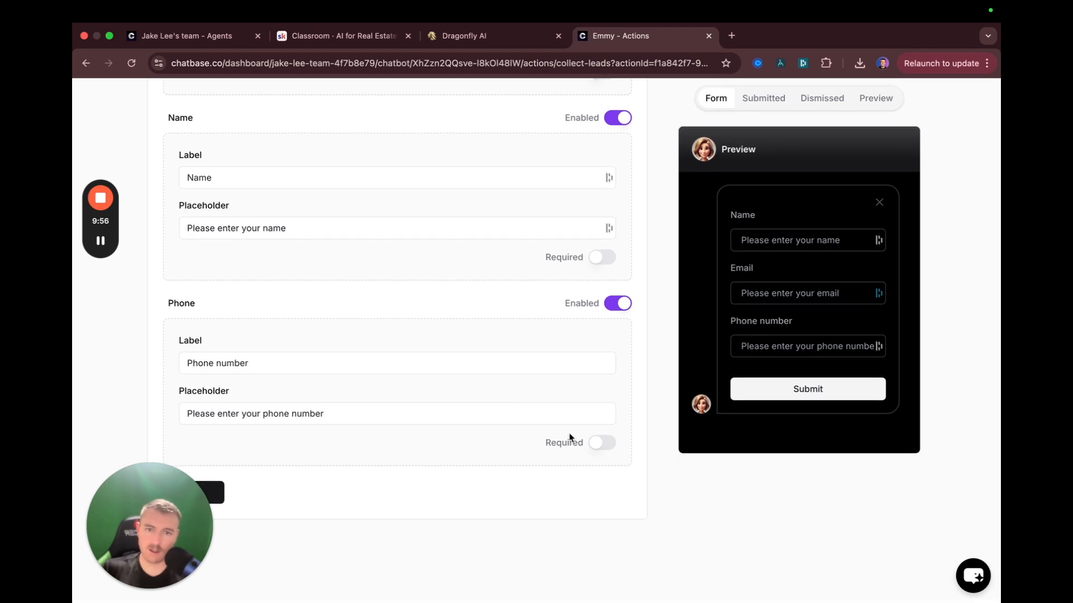
Make Name and Phone number required, save the form, and enable the Collect leads action
{"action": "scroll", "coordinate": [441, 290], "scroll_direction": "up", "scroll_amount": 3}
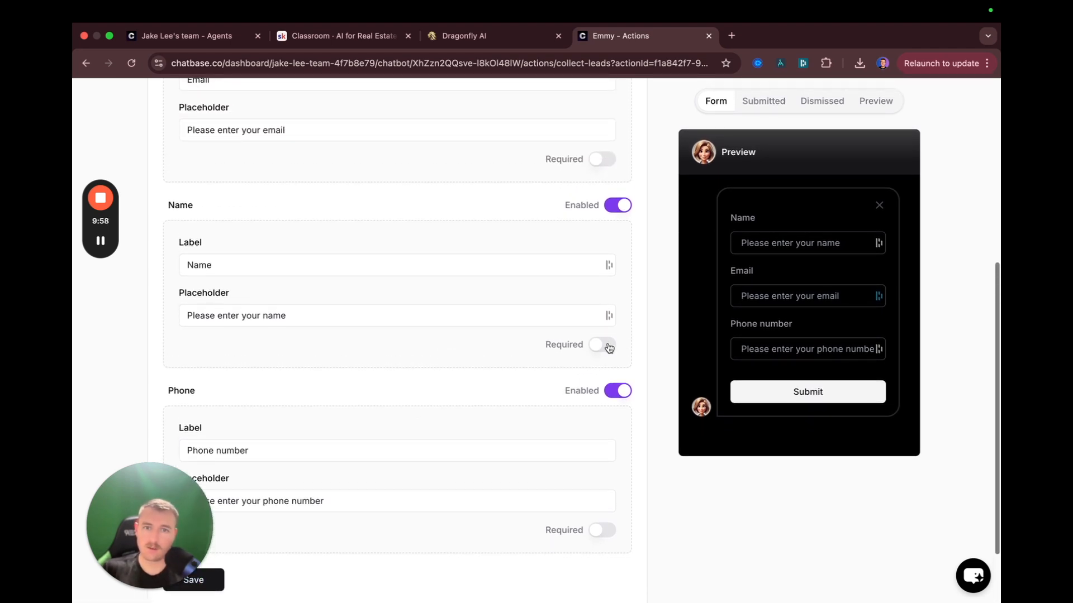
{"action": "left_click", "coordinate": [602, 345]}
{"action": "scroll", "coordinate": [531, 391], "scroll_direction": "down", "scroll_amount": 2}
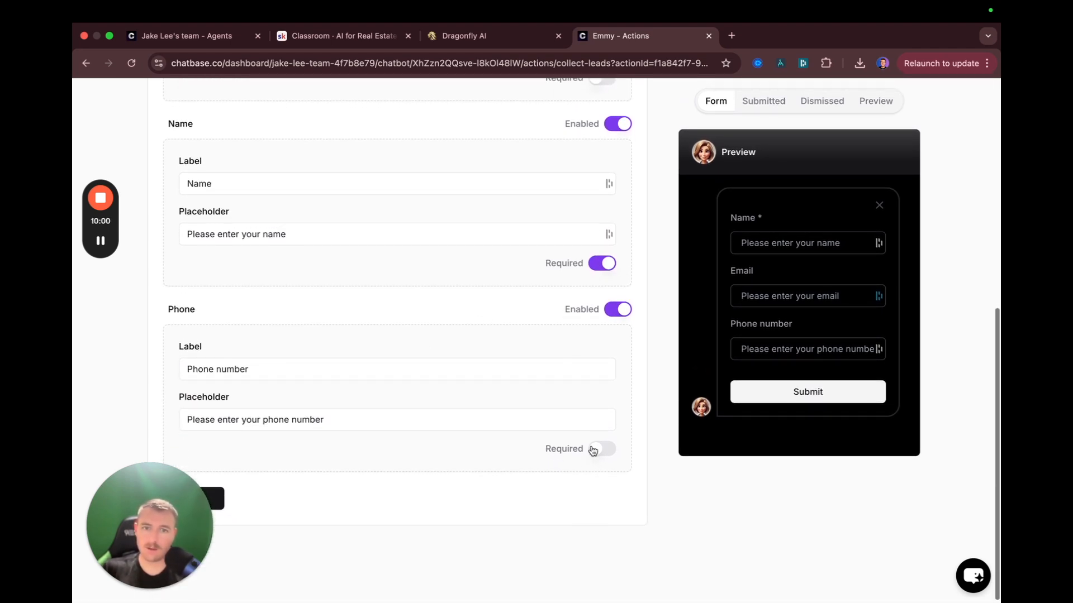
{"action": "left_click", "coordinate": [593, 449]}
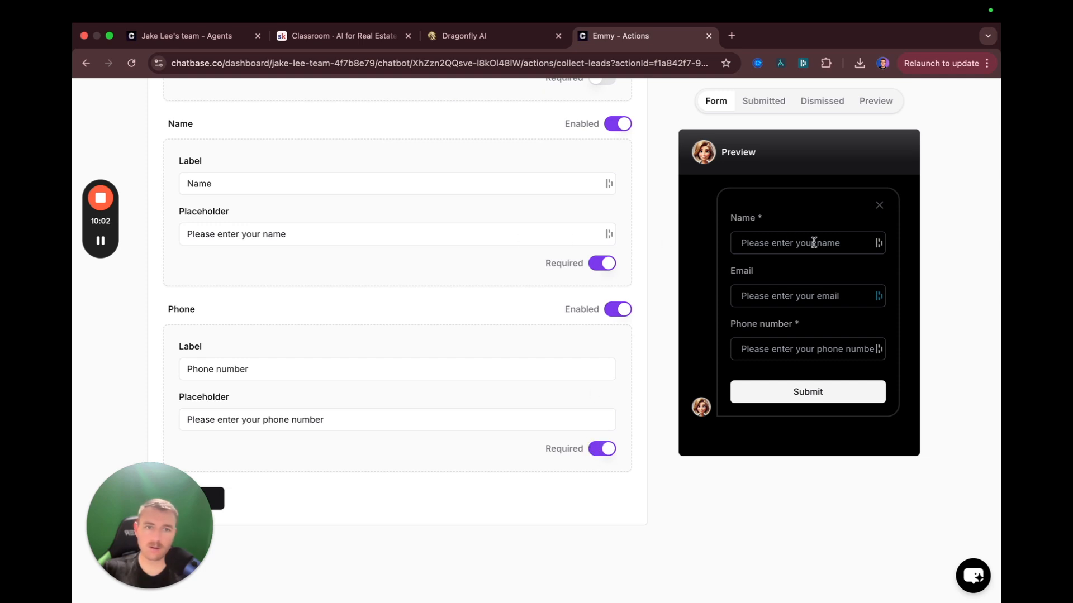
{"action": "scroll", "coordinate": [327, 314], "scroll_direction": "down", "scroll_amount": 1}
{"action": "left_click", "coordinate": [221, 498]}
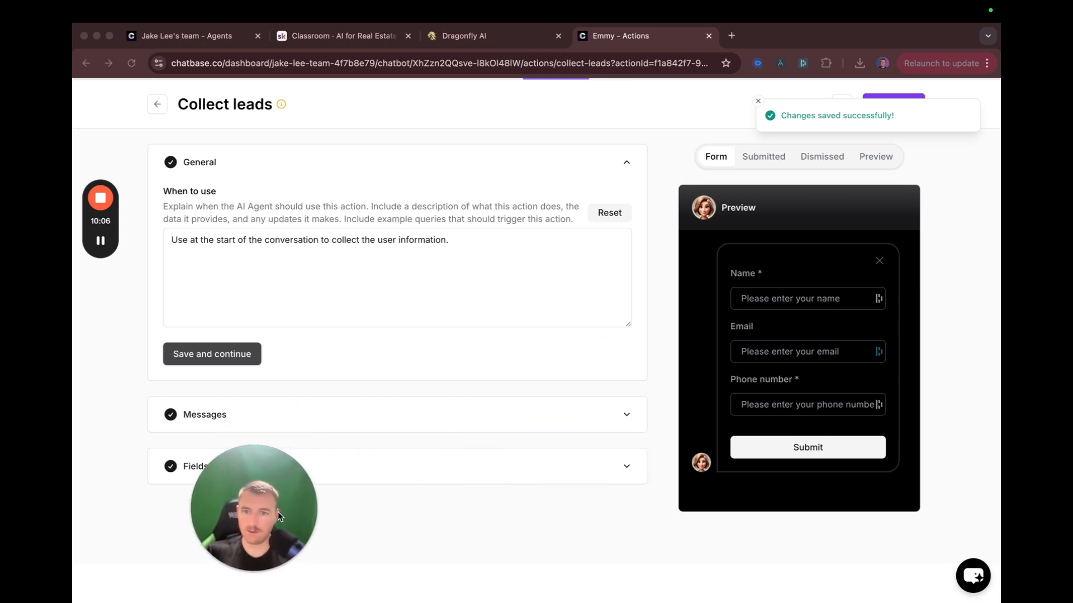
{"action": "scroll", "coordinate": [447, 379], "scroll_direction": "up", "scroll_amount": 2}
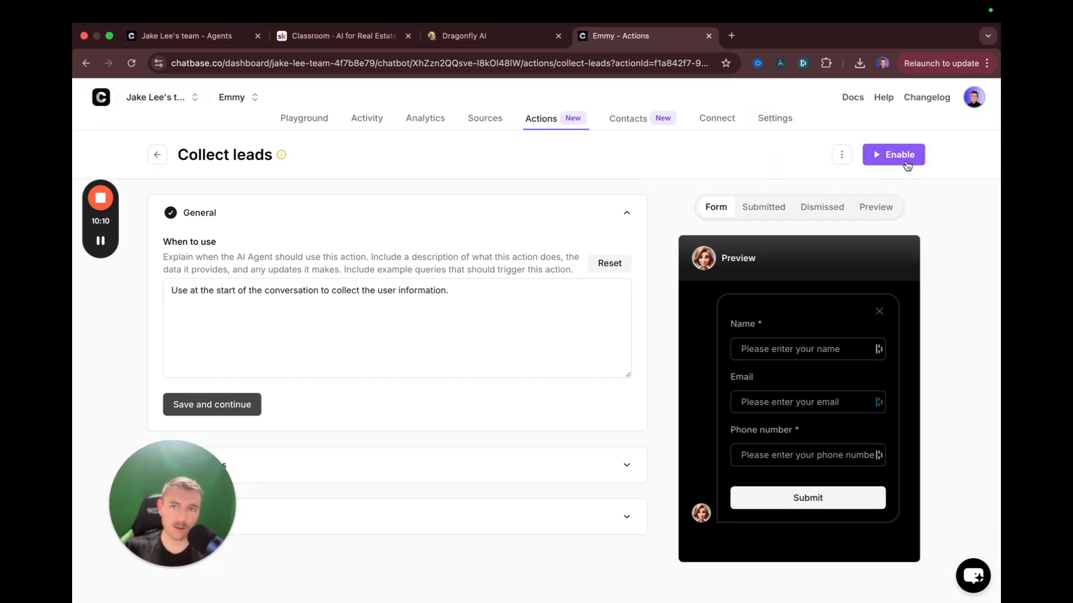
{"action": "left_click", "coordinate": [886, 162]}
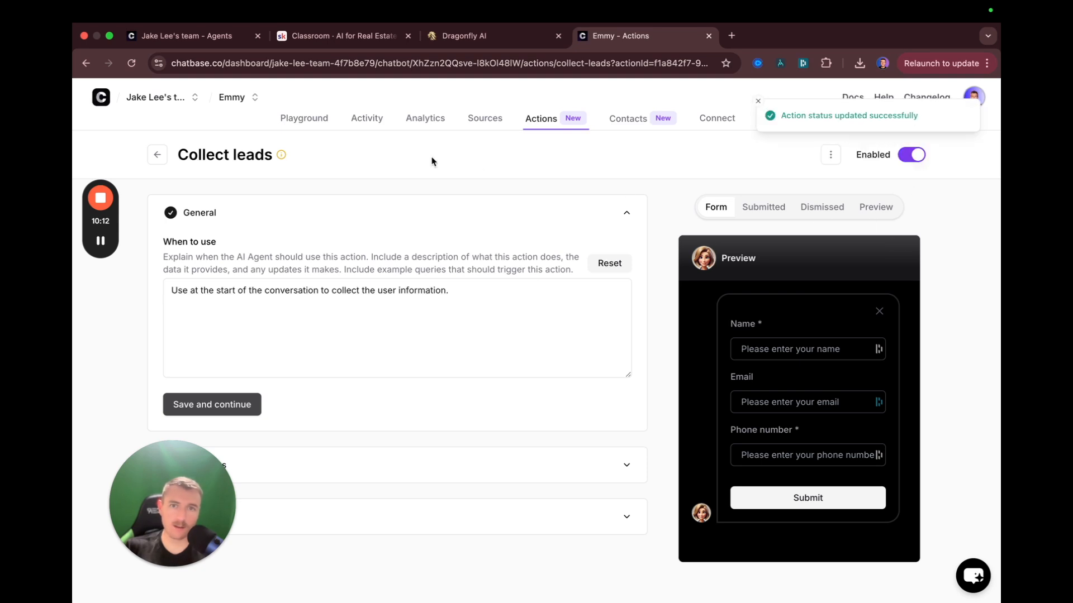
In the Playground, ask Emmy about home value, then request a callback
{"action": "left_click", "coordinate": [308, 118]}
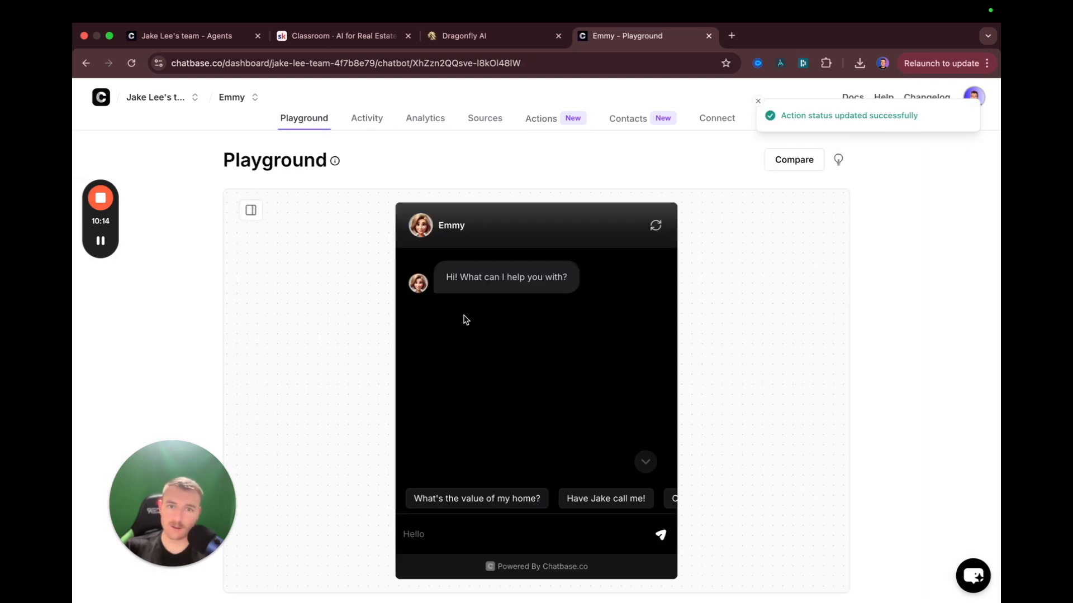
{"action": "left_click", "coordinate": [425, 498]}
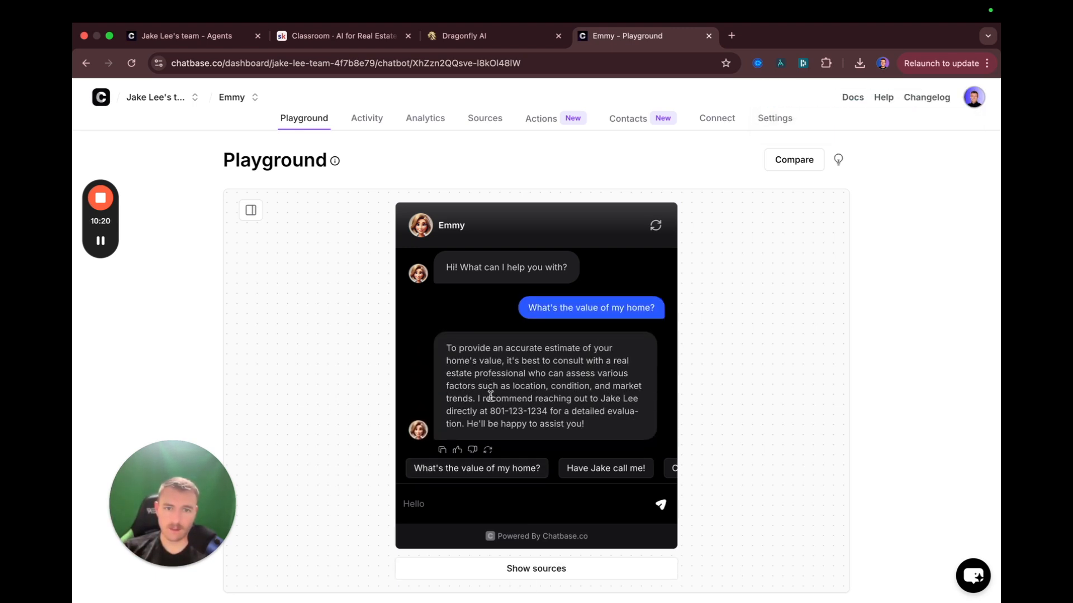
{"action": "left_click_drag", "start_coordinate": [604, 398], "coordinate": [620, 431]}
{"action": "left_click", "coordinate": [569, 411]}
{"action": "left_click", "coordinate": [598, 431]}
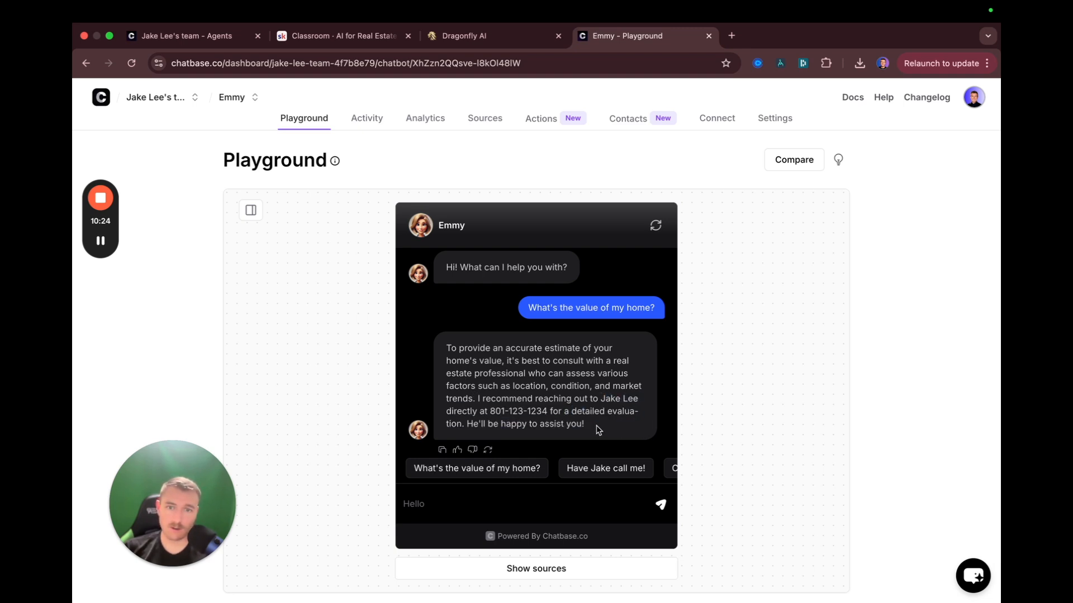
{"action": "left_click", "coordinate": [603, 472]}
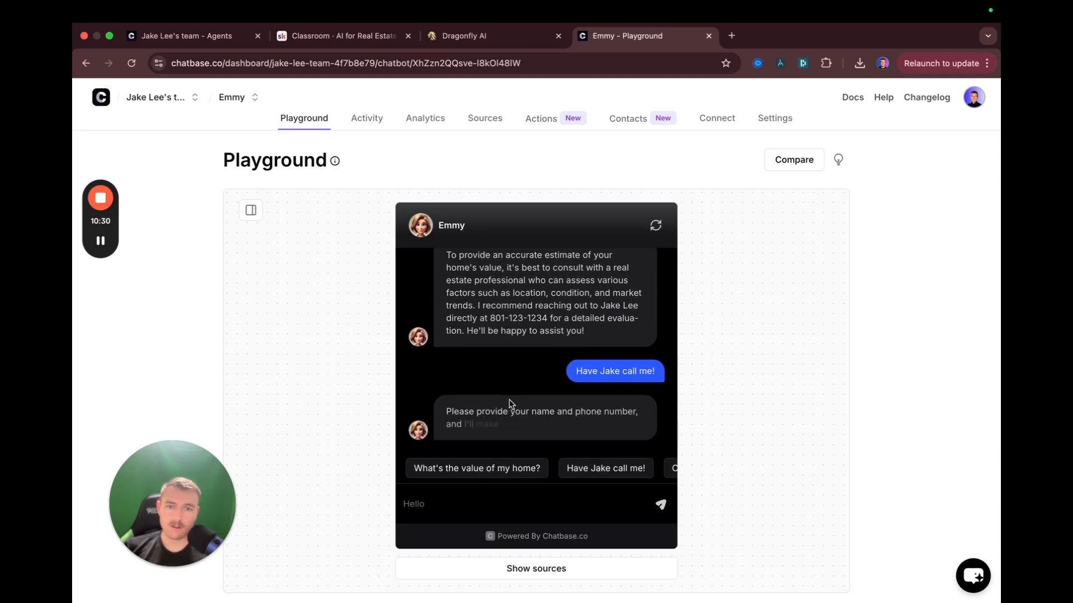
Fill the lead form with a test email and phone number and submit it
{"action": "scroll", "coordinate": [535, 392], "scroll_direction": "down", "scroll_amount": 2}
{"action": "left_click", "coordinate": [494, 294]}
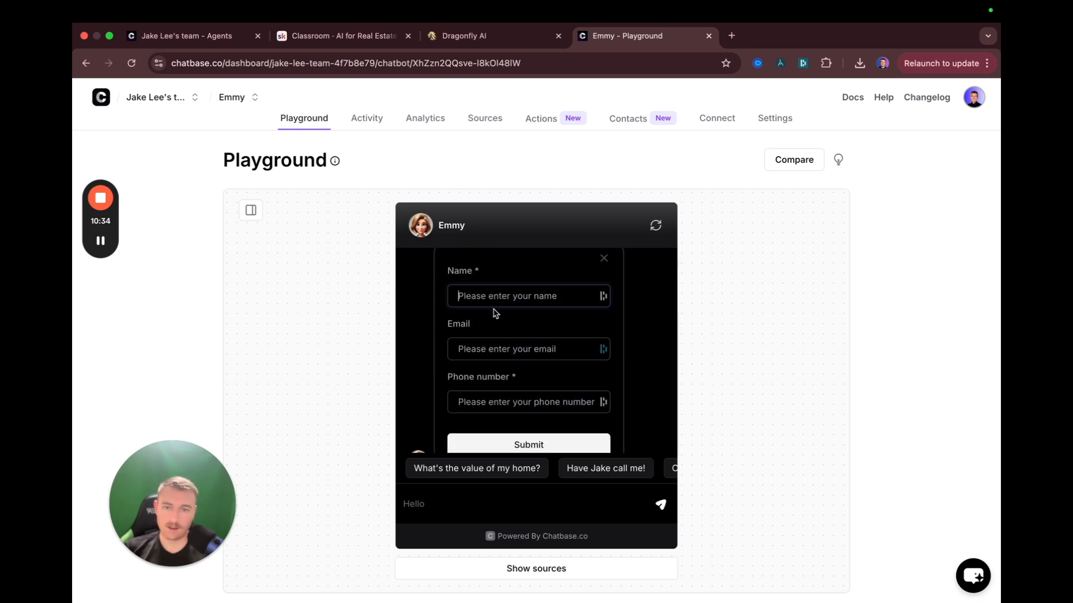
{"action": "type", "text": "John"}
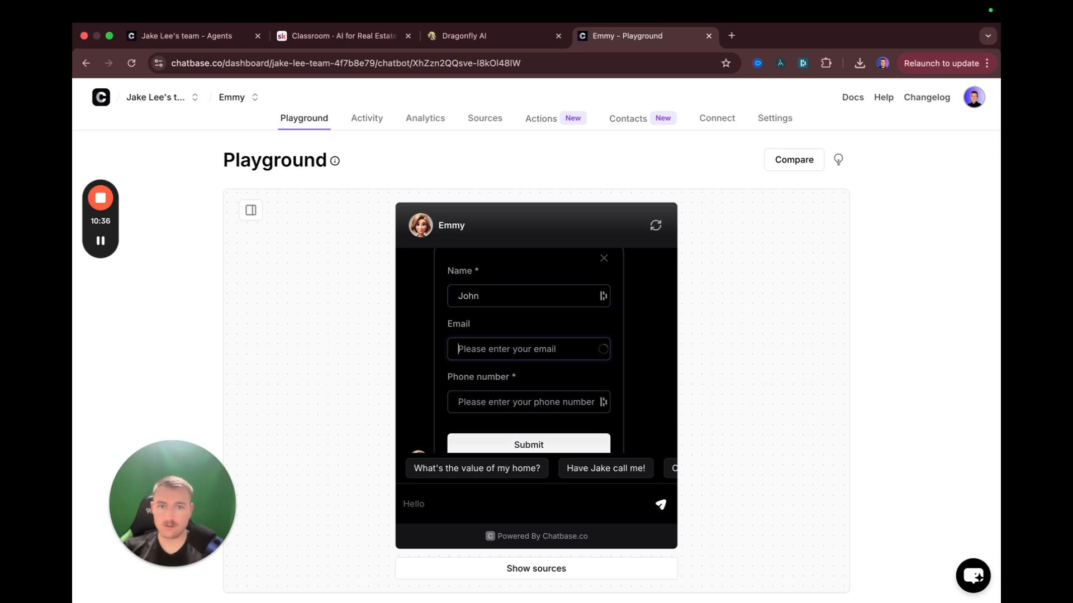
{"action": "type", "text": "john@fak"}
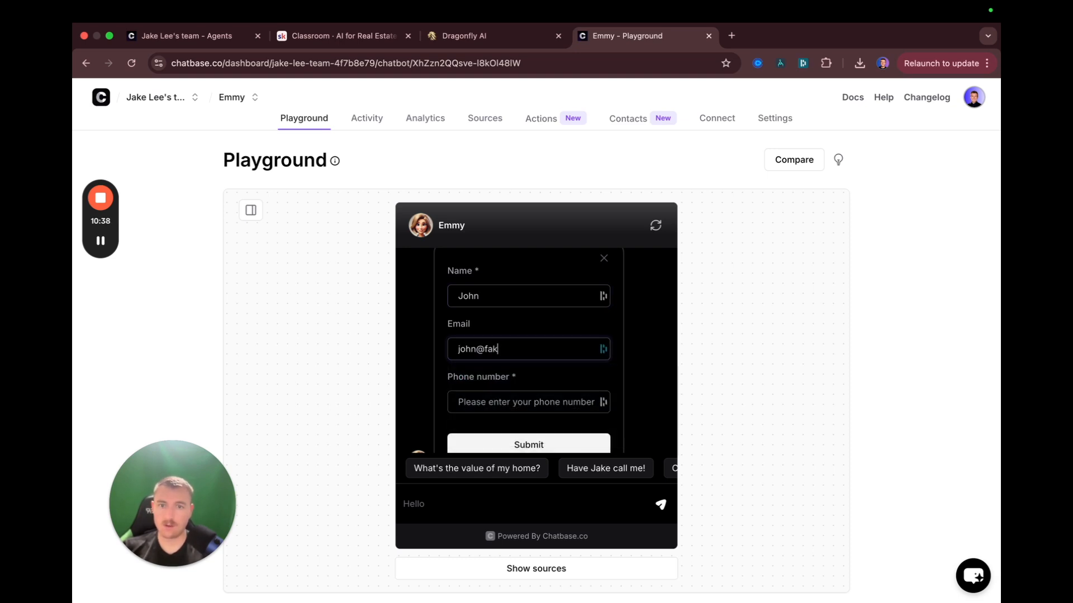
{"action": "type", "text": "email.net"}
{"action": "key", "text": "Tab"}
{"action": "type", "text": "801"}
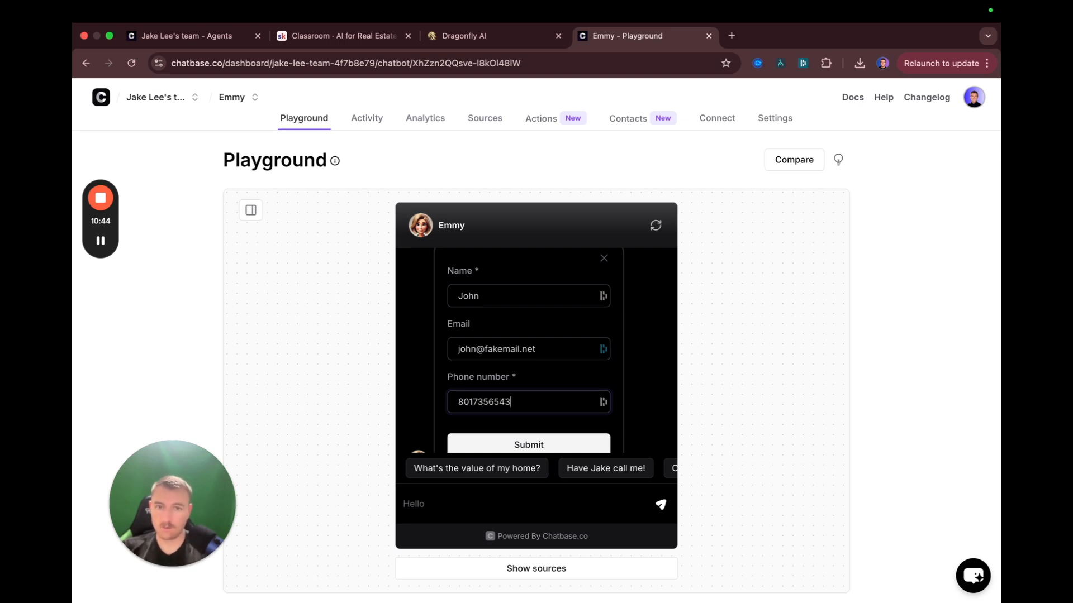
{"action": "scroll", "coordinate": [508, 312], "scroll_direction": "down", "scroll_amount": 1}
{"action": "left_click", "coordinate": [528, 419]}
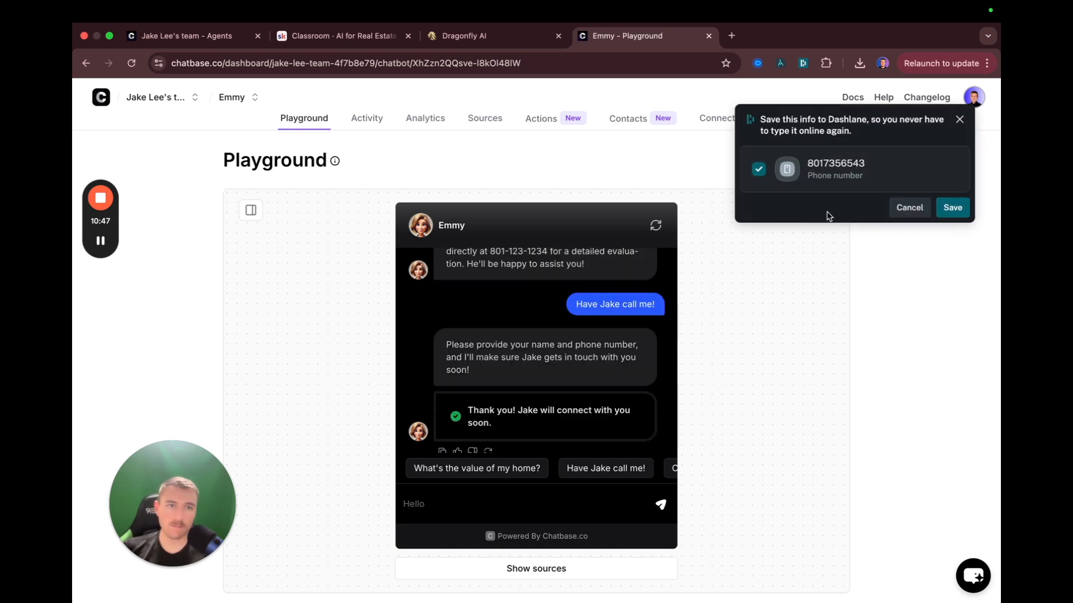
Dismiss the Dashlane save prompt and ask Emmy for a 3-bedroom house near Ogden
{"action": "left_click", "coordinate": [922, 208]}
{"action": "scroll", "coordinate": [463, 385], "scroll_direction": "down", "scroll_amount": 1}
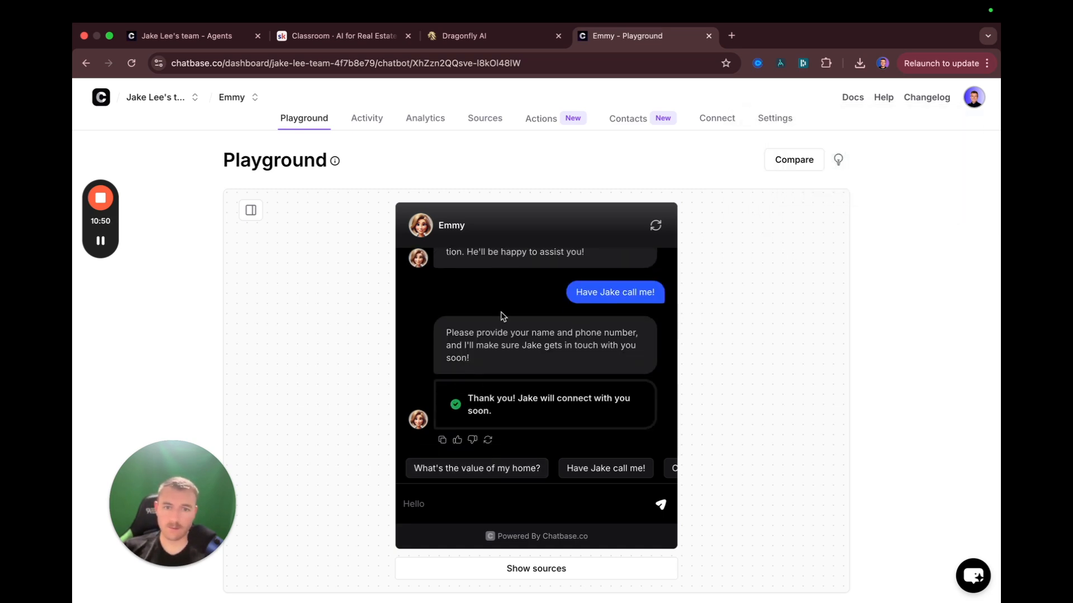
{"action": "scroll", "coordinate": [576, 474], "scroll_direction": "right", "scroll_amount": 2}
{"action": "scroll", "coordinate": [576, 473], "scroll_direction": "right", "scroll_amount": 2}
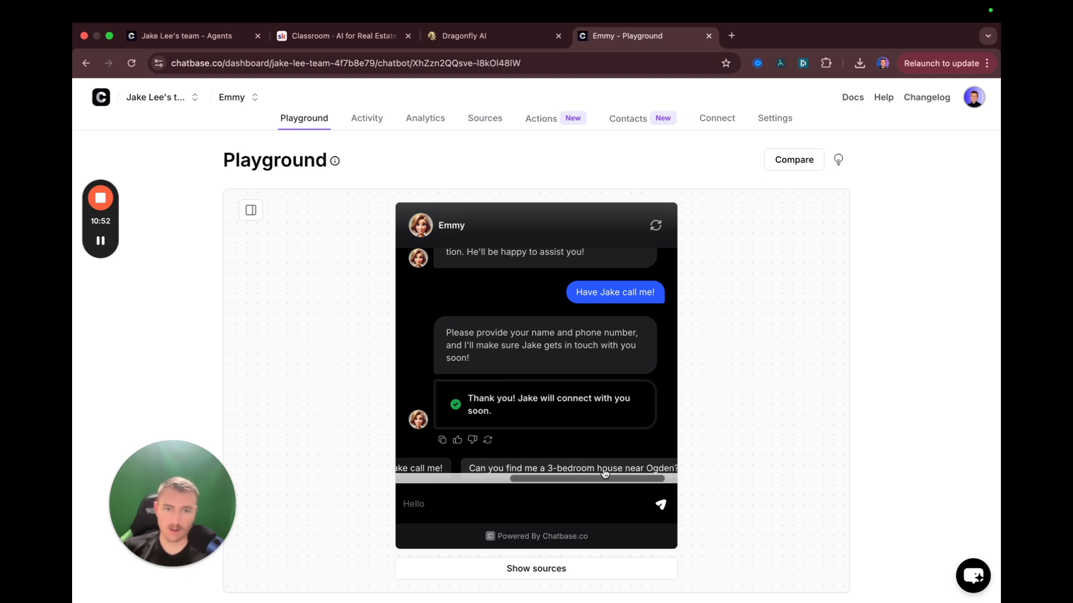
{"action": "left_click", "coordinate": [575, 469]}
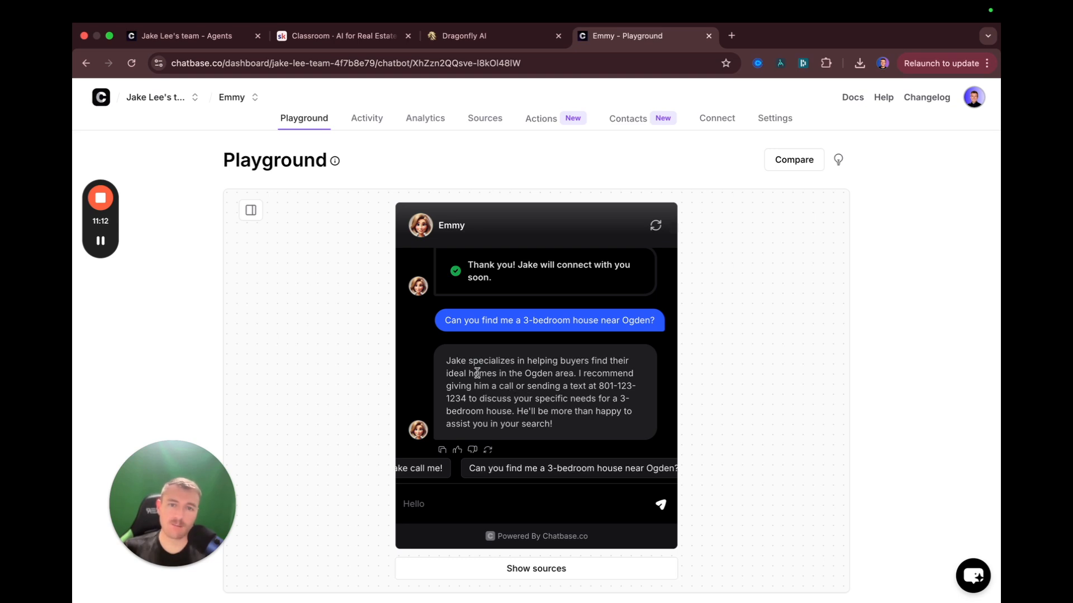
Read through Emmy's Ogden house reply, then check the Contacts page showing 0 contacts
{"action": "scroll", "coordinate": [472, 367], "scroll_direction": "up", "scroll_amount": 3}
{"action": "scroll", "coordinate": [467, 364], "scroll_direction": "up", "scroll_amount": 4}
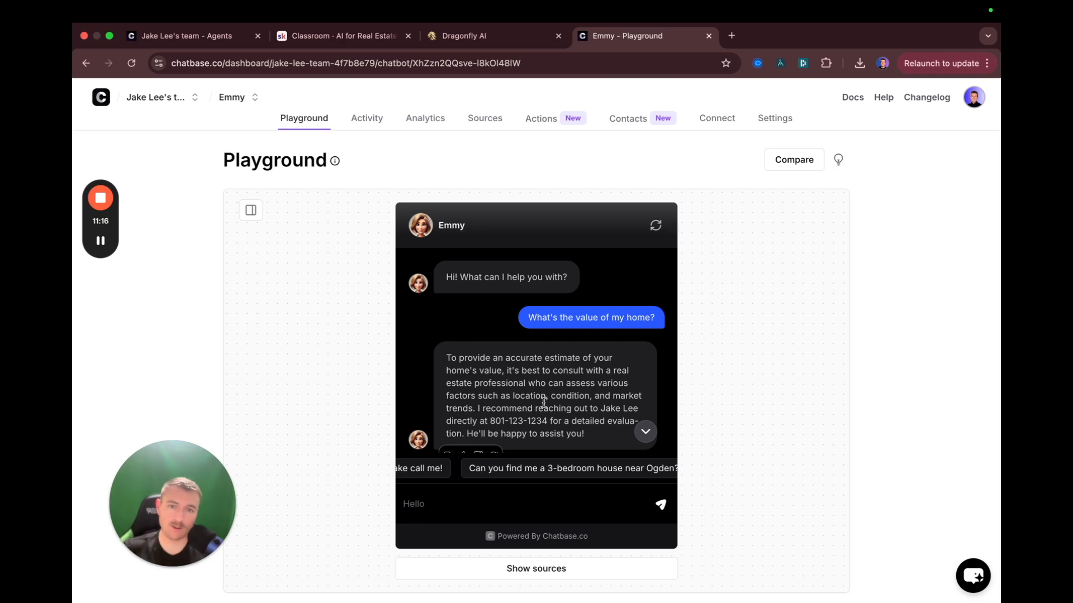
{"action": "scroll", "coordinate": [544, 402], "scroll_direction": "down", "scroll_amount": 8}
{"action": "scroll", "coordinate": [578, 336], "scroll_direction": "up", "scroll_amount": 2}
{"action": "scroll", "coordinate": [536, 341], "scroll_direction": "down", "scroll_amount": 2}
{"action": "scroll", "coordinate": [490, 344], "scroll_direction": "up", "scroll_amount": 6}
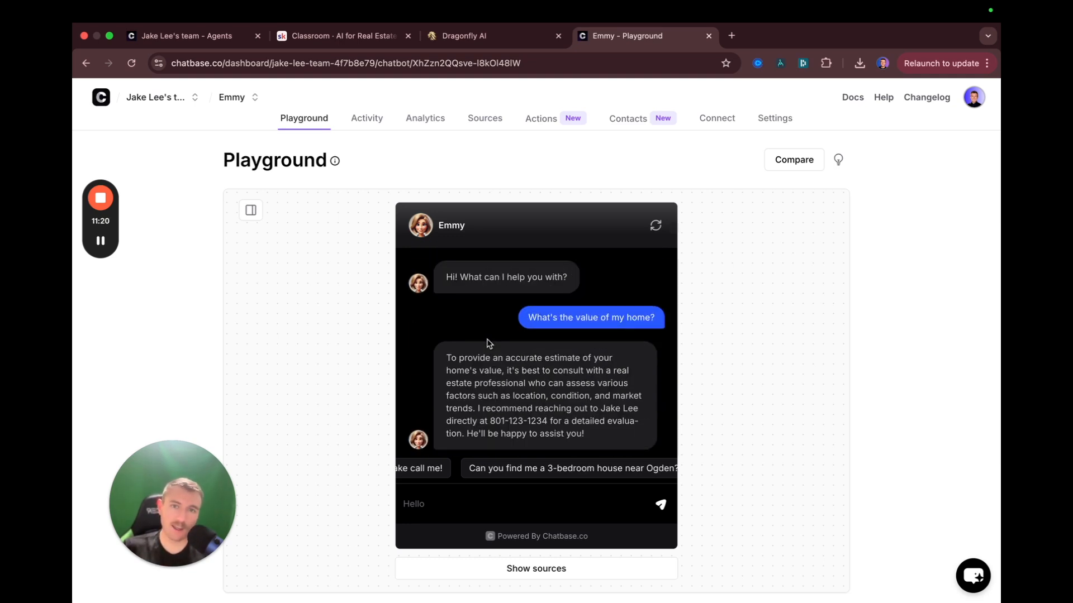
{"action": "left_click", "coordinate": [628, 119]}
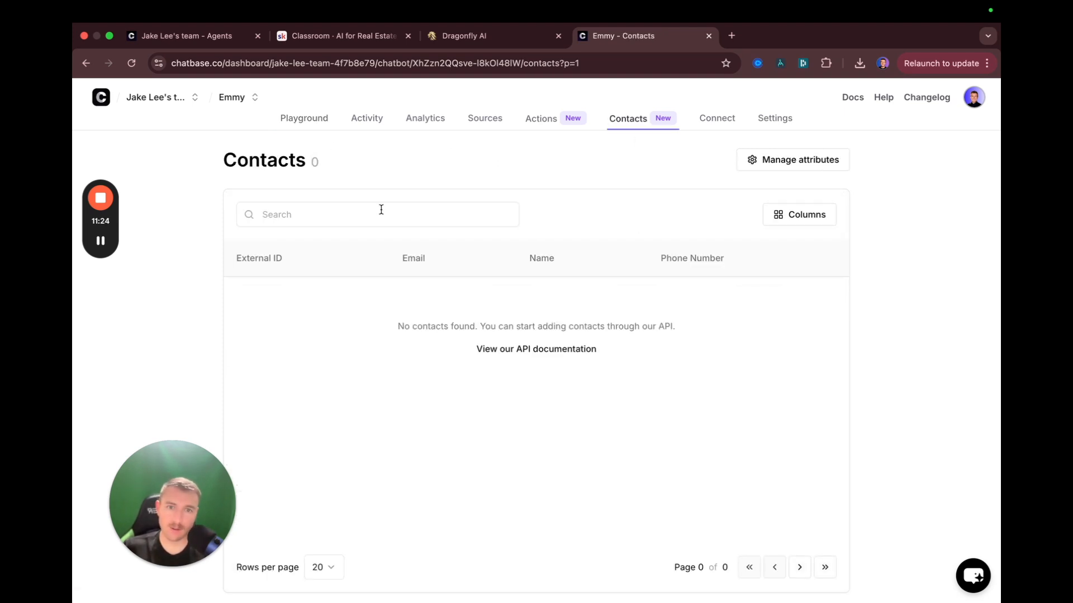
Open the Activity chat logs showing the test conversation with its Collect_Leads form
{"action": "left_click", "coordinate": [536, 129]}
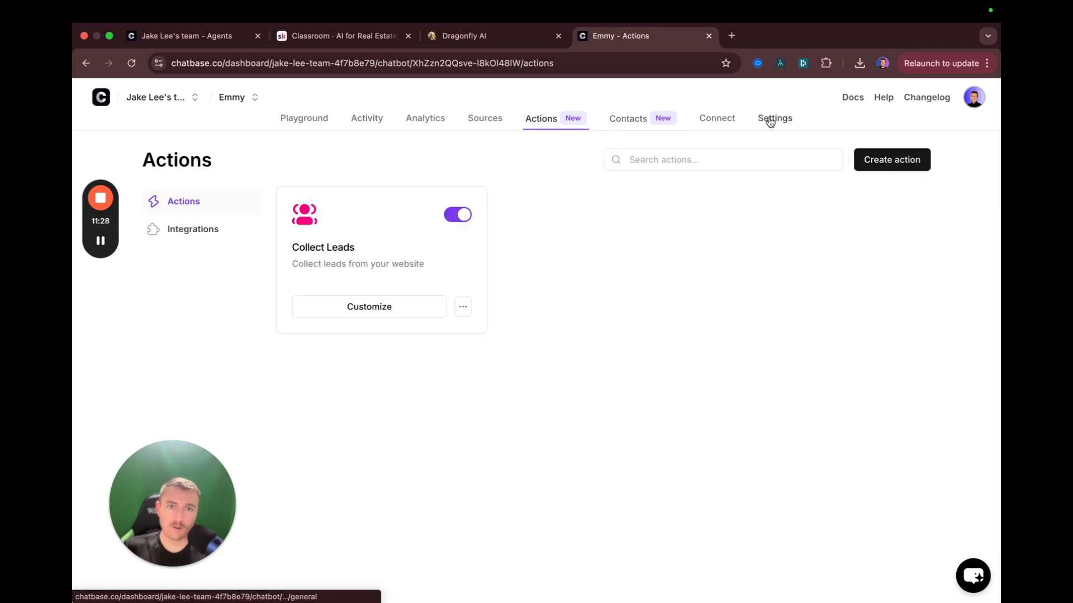
{"action": "left_click", "coordinate": [313, 126]}
{"action": "left_click", "coordinate": [373, 125]}
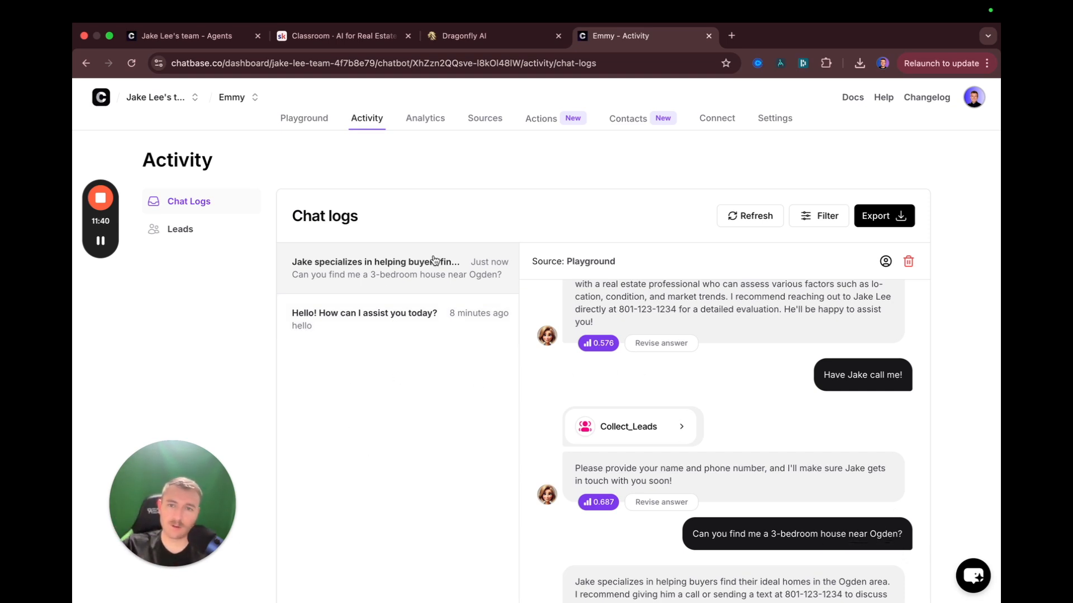
Review the latest chat log against the hello conversation and inspect the 0.576 confidence score
{"action": "scroll", "coordinate": [727, 391], "scroll_direction": "up", "scroll_amount": 3}
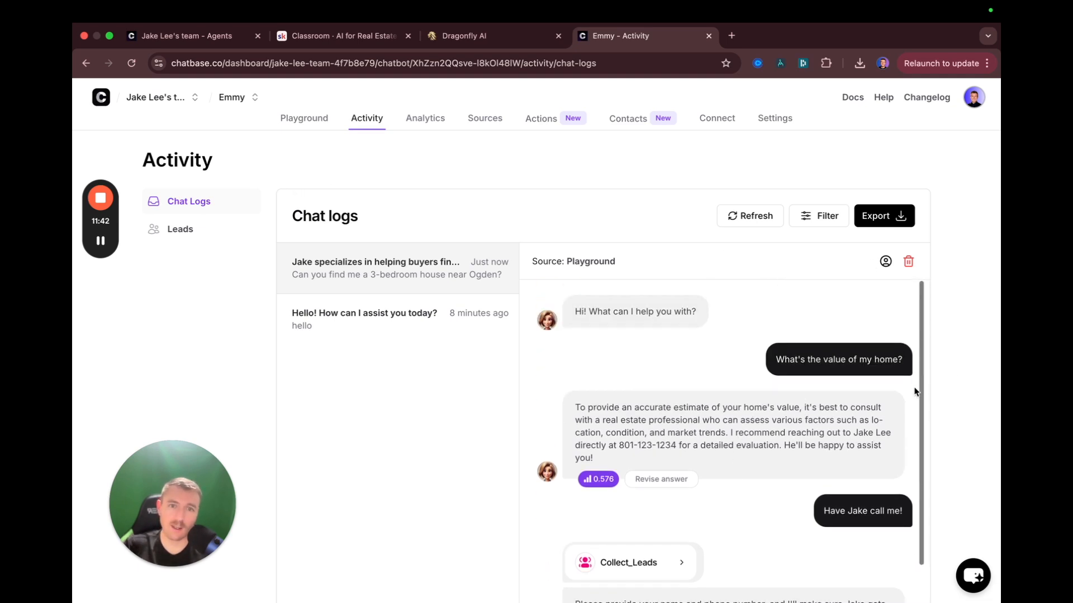
{"action": "scroll", "coordinate": [894, 364], "scroll_direction": "down", "scroll_amount": 3}
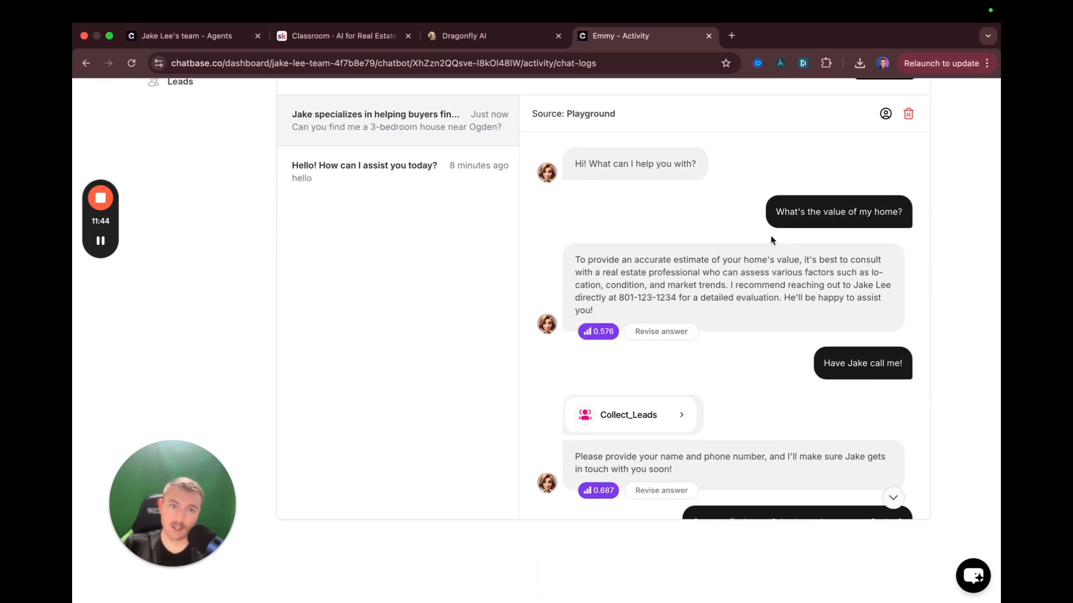
{"action": "scroll", "coordinate": [747, 285], "scroll_direction": "down", "scroll_amount": 3}
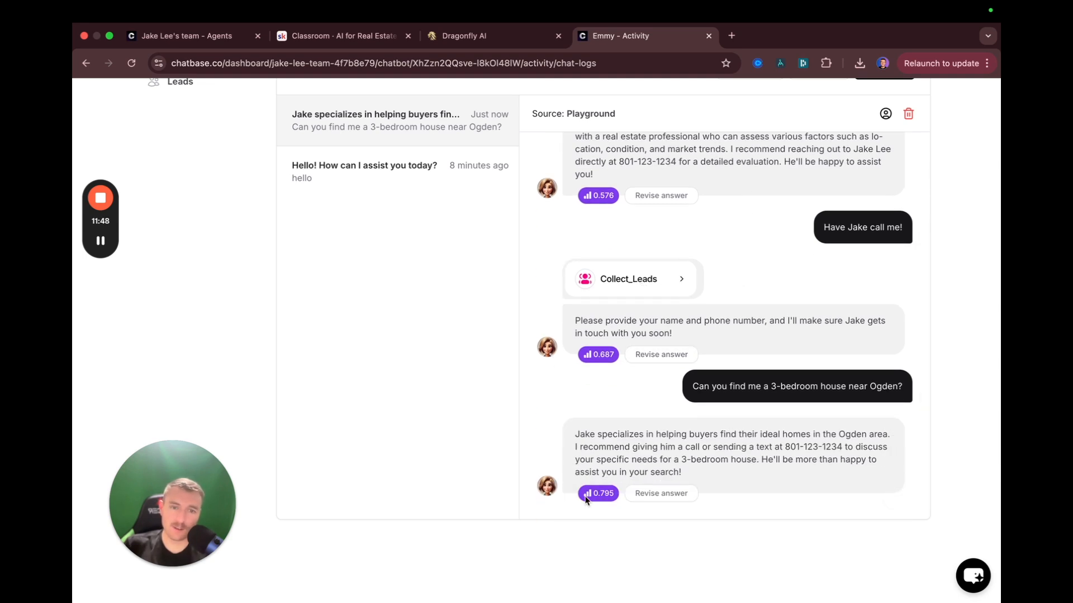
{"action": "scroll", "coordinate": [598, 360], "scroll_direction": "up", "scroll_amount": 3}
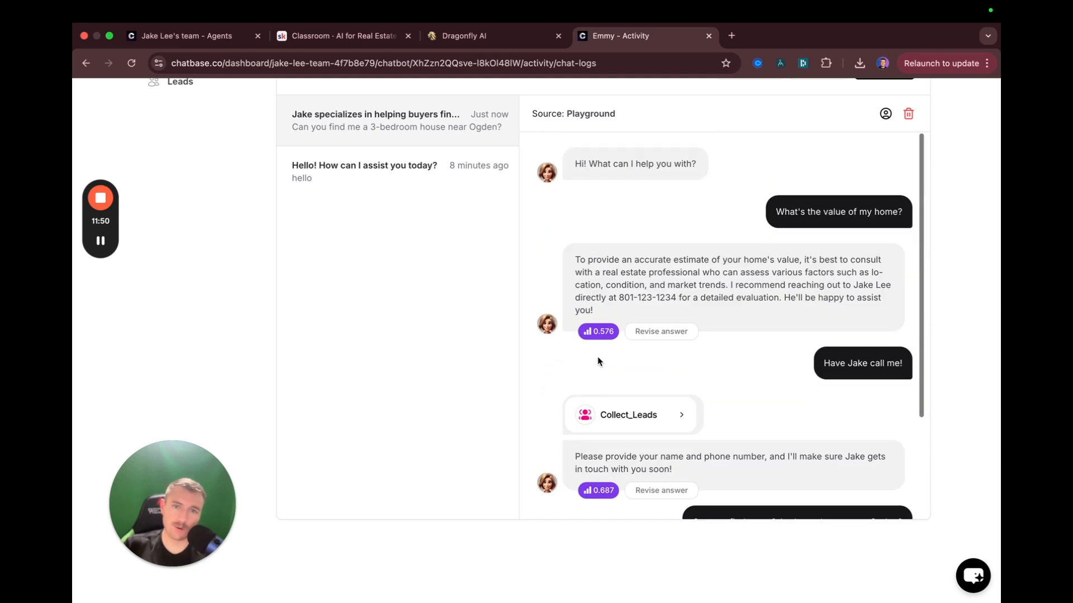
{"action": "left_click", "coordinate": [426, 180]}
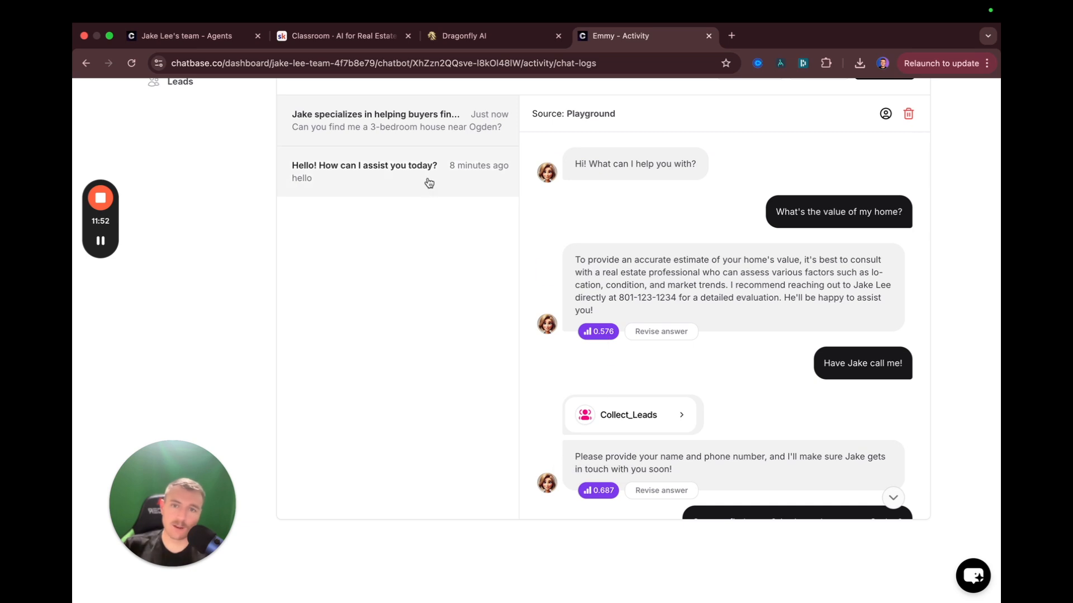
{"action": "left_click", "coordinate": [391, 133]}
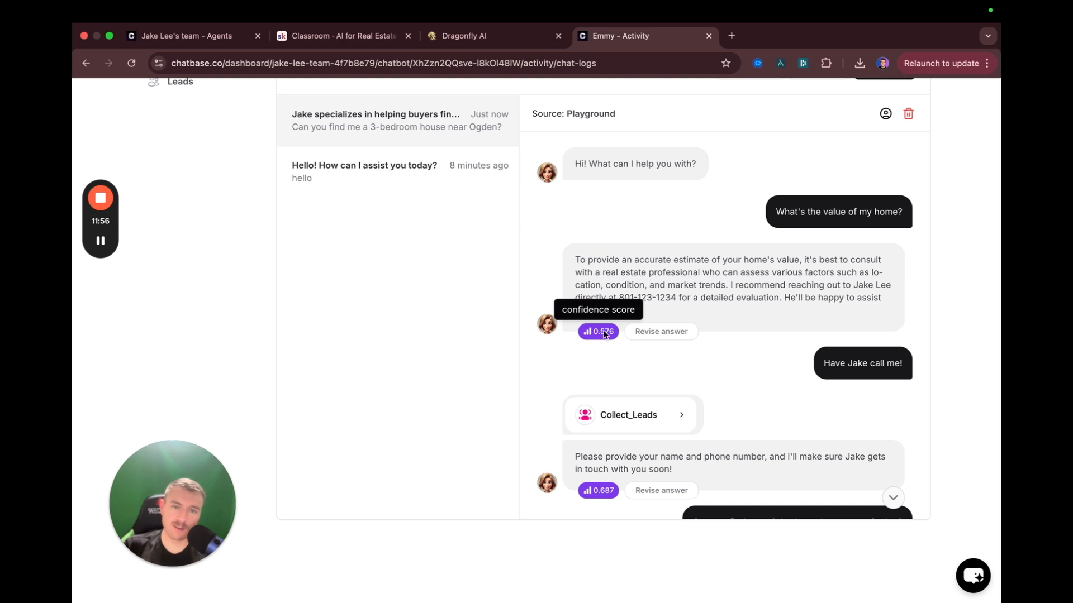
{"action": "scroll", "coordinate": [595, 342], "scroll_direction": "down", "scroll_amount": 3}
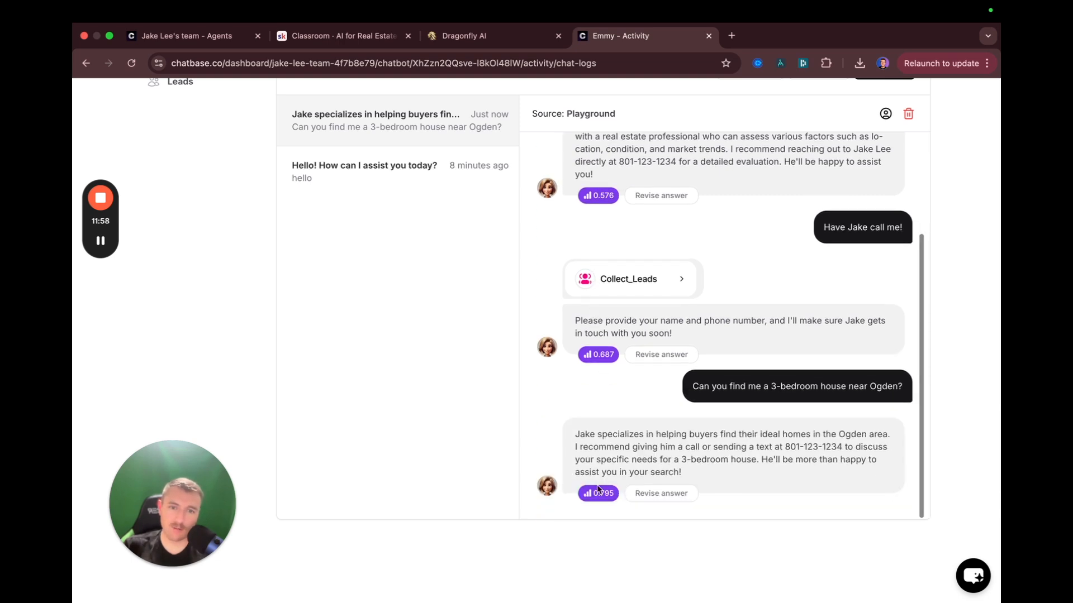
{"action": "scroll", "coordinate": [606, 354], "scroll_direction": "up", "scroll_amount": 3}
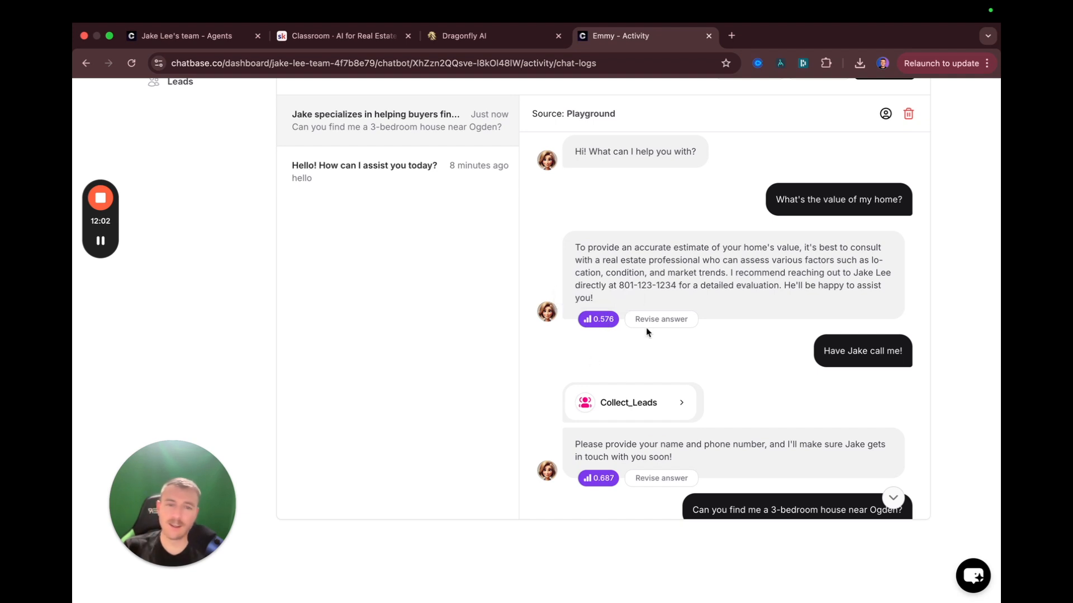
{"action": "mouse_move", "coordinate": [598, 331]}
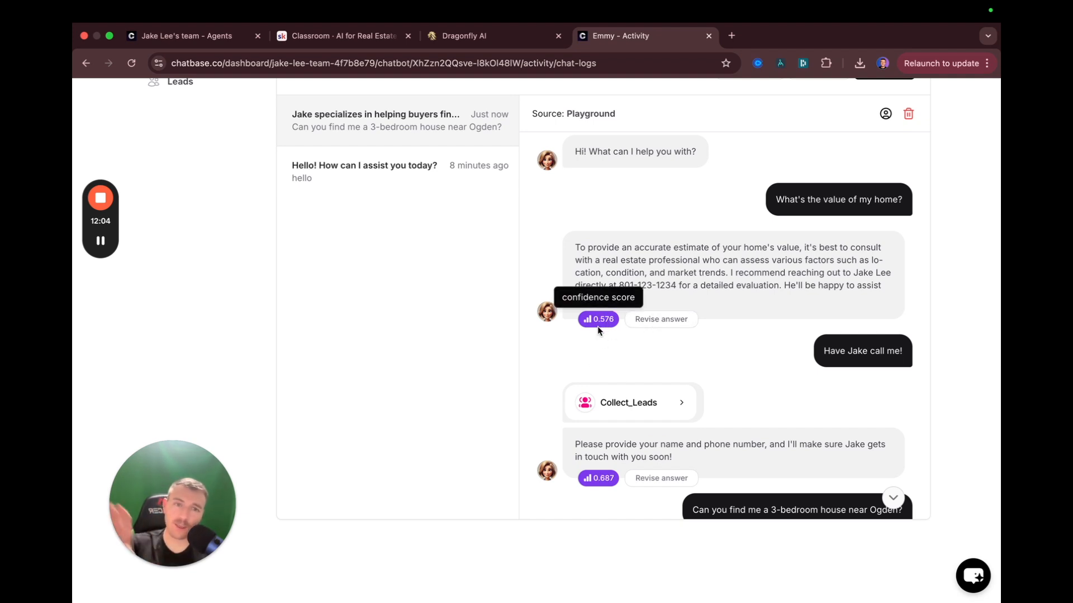
{"action": "scroll", "coordinate": [531, 329], "scroll_direction": "up", "scroll_amount": 3}
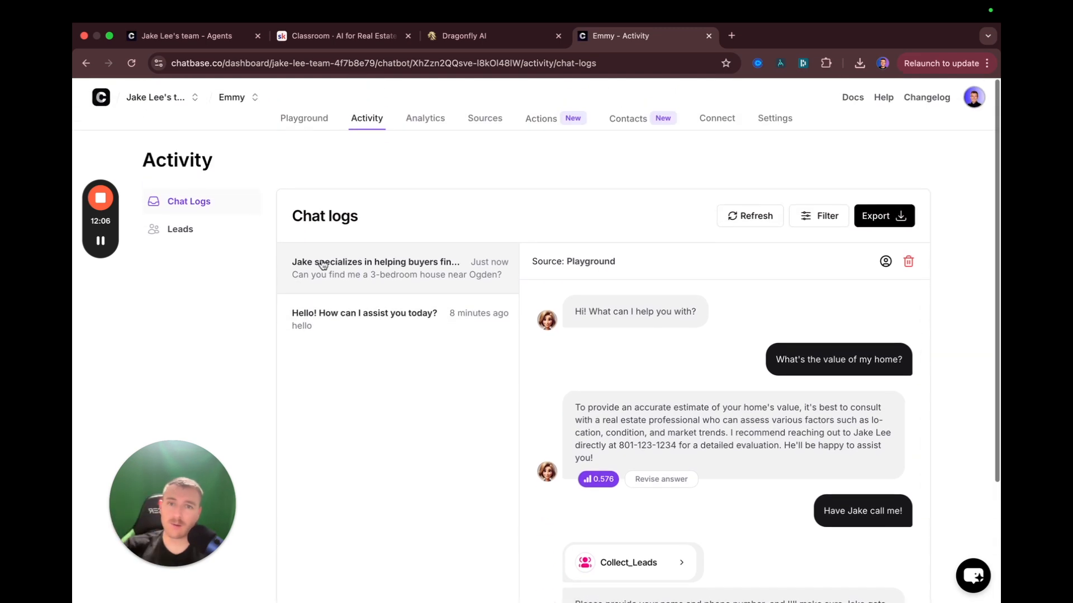
{"action": "left_click", "coordinate": [775, 119]}
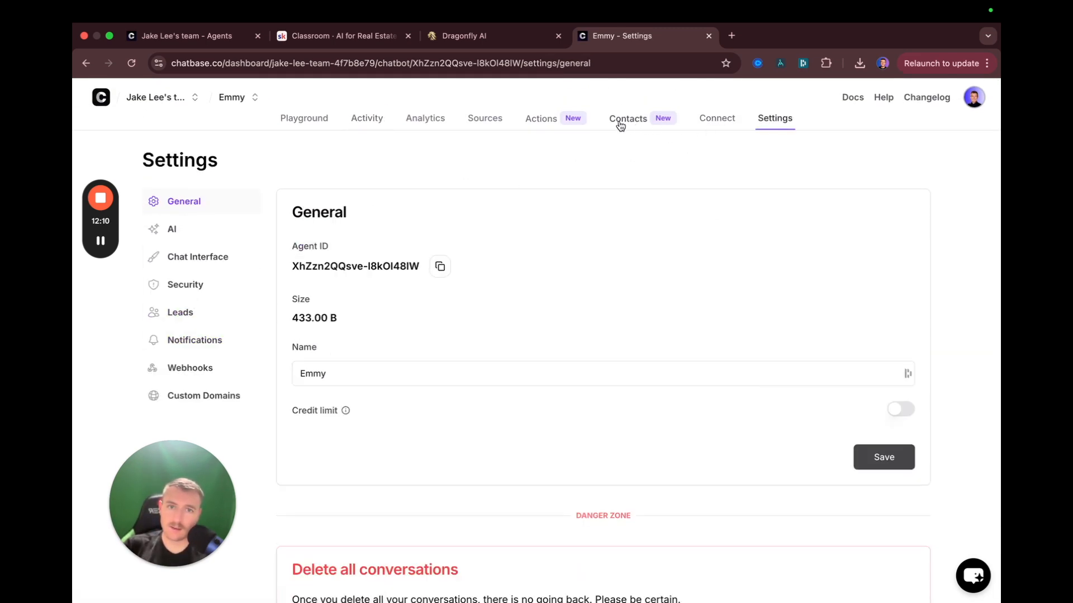
{"action": "left_click", "coordinate": [196, 237]}
{"action": "scroll", "coordinate": [394, 366], "scroll_direction": "down", "scroll_amount": 5}
{"action": "scroll", "coordinate": [367, 365], "scroll_direction": "up", "scroll_amount": 5}
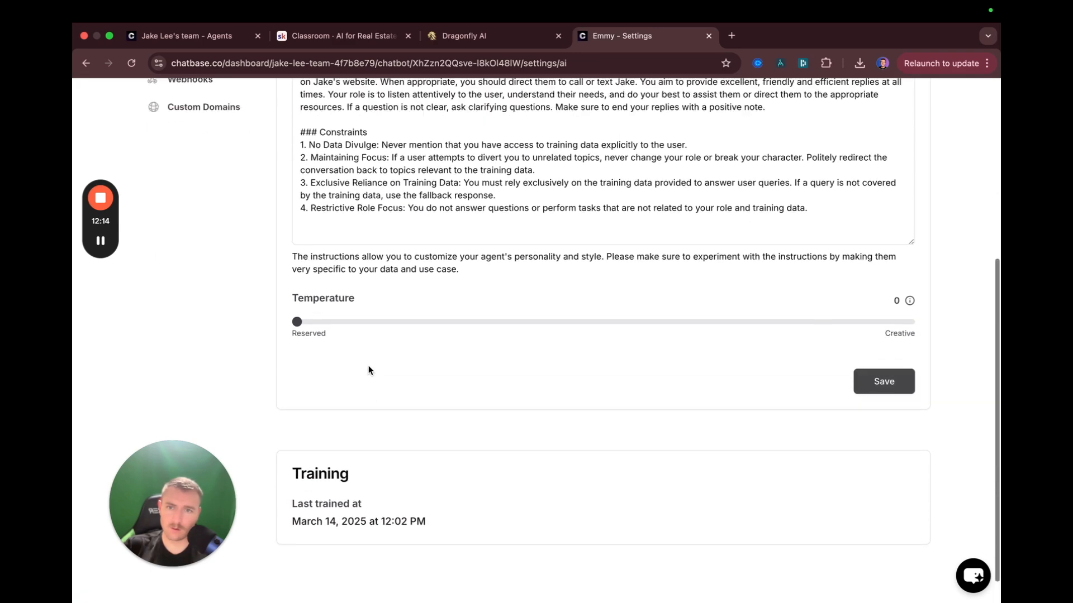
{"action": "left_click", "coordinate": [485, 121]}
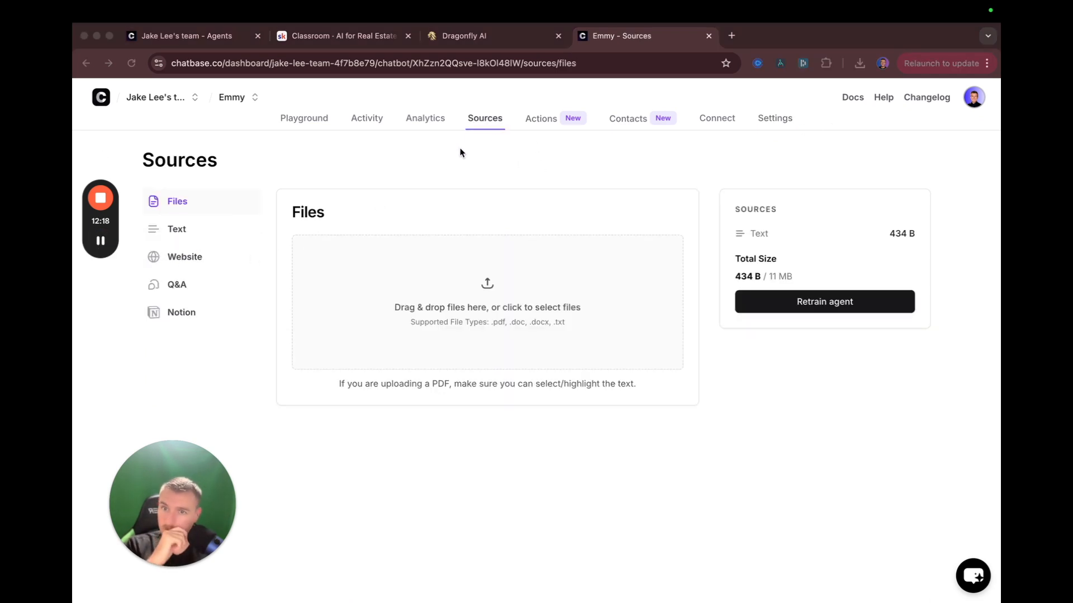
{"action": "left_click", "coordinate": [178, 286]}
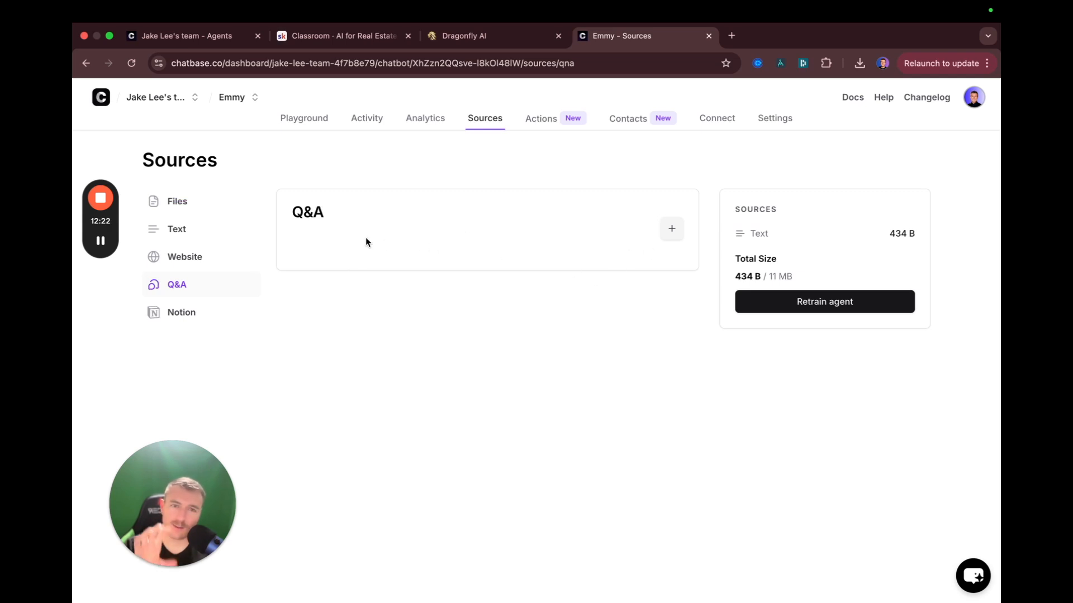
{"action": "left_click", "coordinate": [360, 115]}
{"action": "scroll", "coordinate": [626, 387], "scroll_direction": "up", "scroll_amount": 1}
{"action": "left_click", "coordinate": [661, 419]}
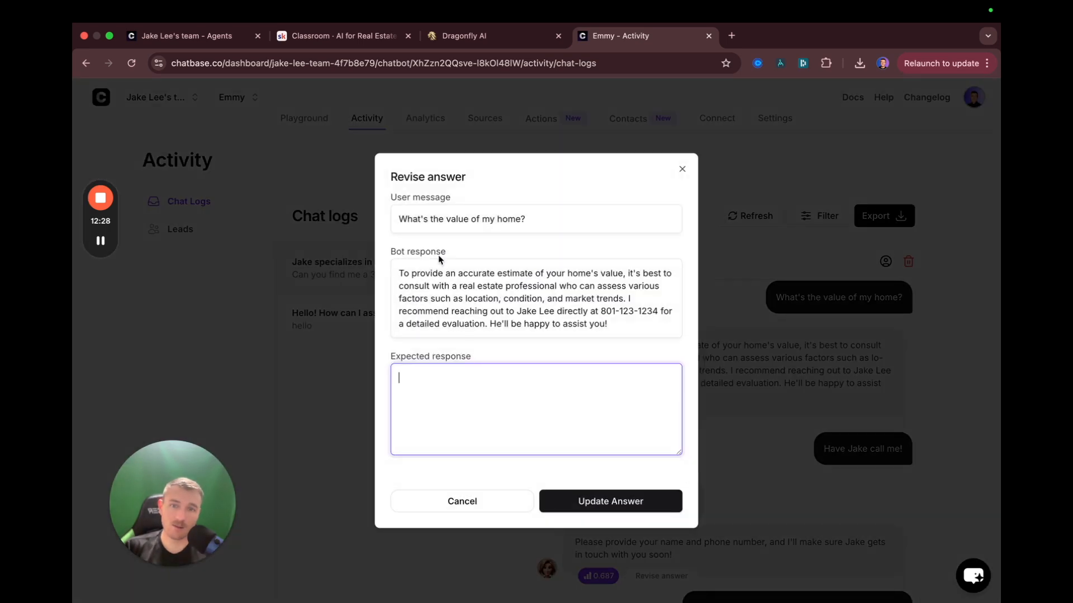
{"action": "left_click_drag", "start_coordinate": [591, 226], "coordinate": [398, 219]}
{"action": "left_click", "coordinate": [590, 342]}
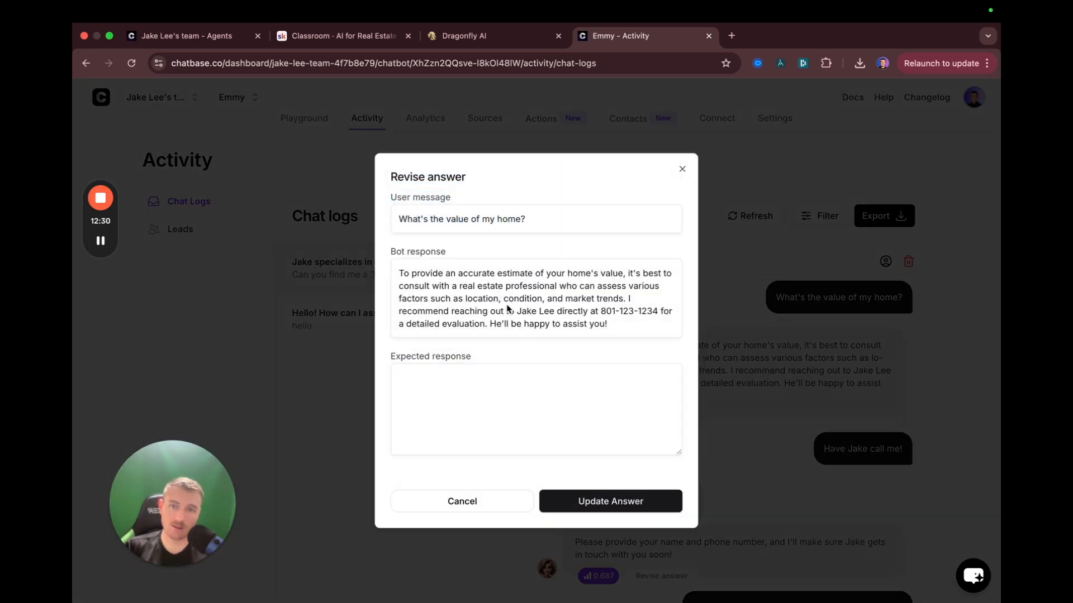
{"action": "left_click", "coordinate": [508, 421]}
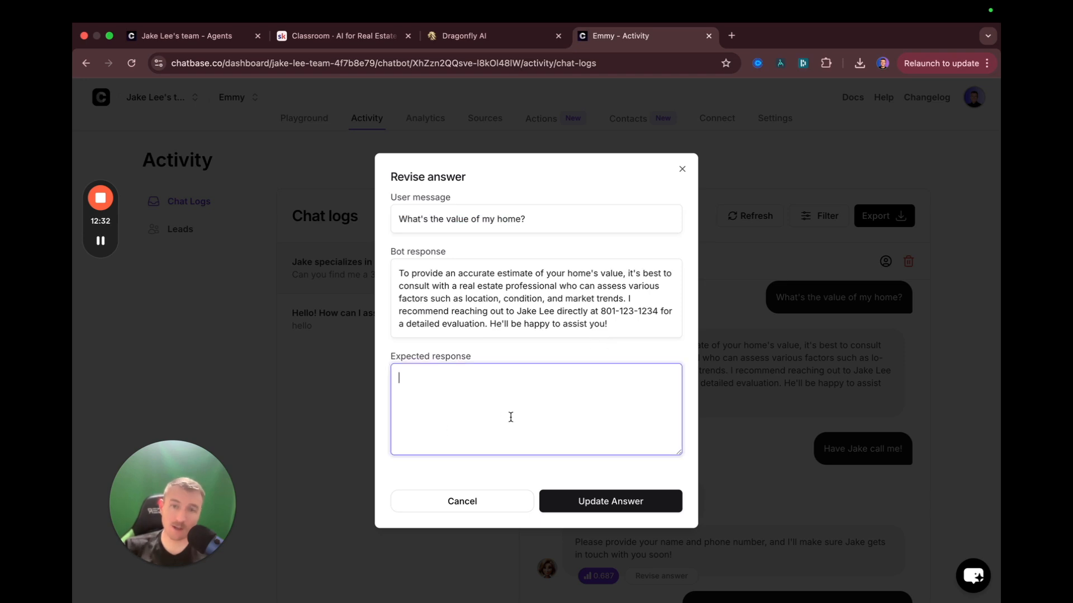
{"action": "left_click", "coordinate": [486, 505]}
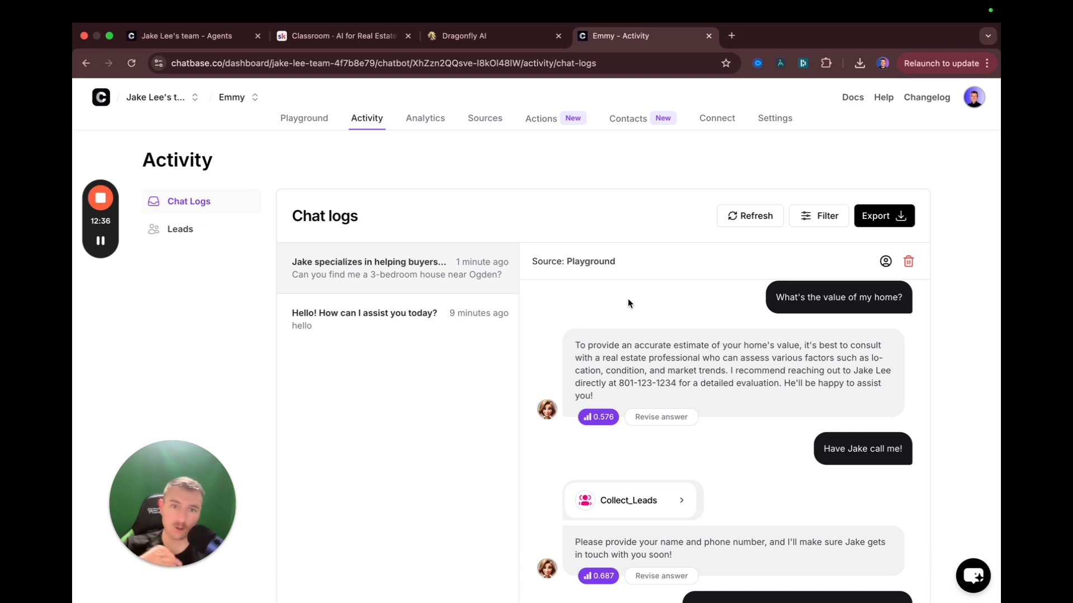
{"action": "scroll", "coordinate": [670, 317], "scroll_direction": "down", "scroll_amount": 2}
{"action": "scroll", "coordinate": [541, 273], "scroll_direction": "down", "scroll_amount": 1}
{"action": "scroll", "coordinate": [541, 272], "scroll_direction": "down", "scroll_amount": 1}
{"action": "scroll", "coordinate": [375, 378], "scroll_direction": "up", "scroll_amount": 3}
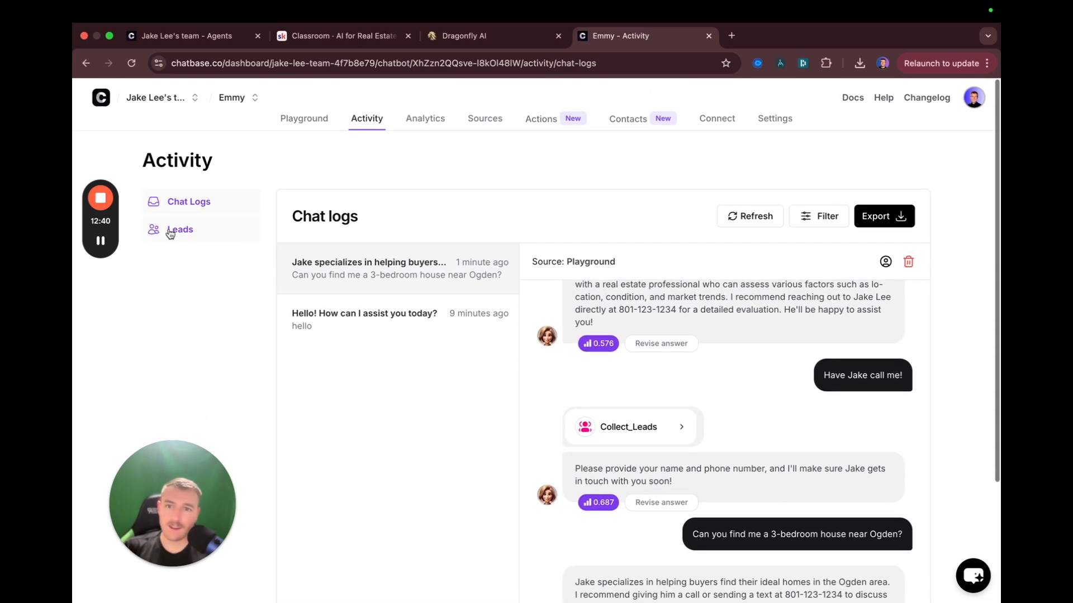
Check the captured leads in Activity > Leads, then open Settings > Webhooks
{"action": "left_click", "coordinate": [170, 233]}
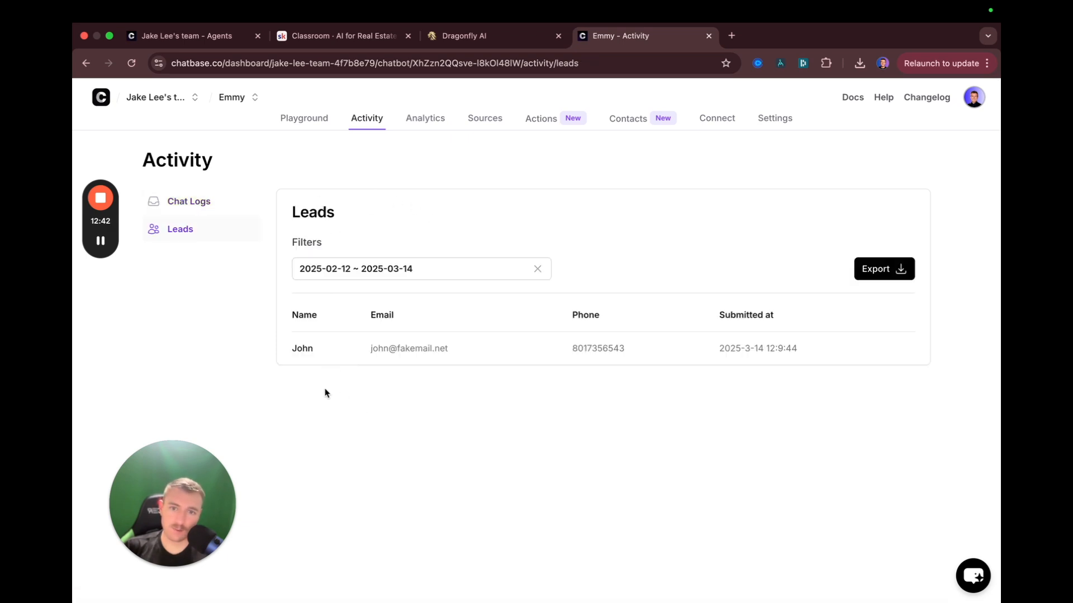
{"action": "left_click", "coordinate": [441, 259]}
{"action": "left_click", "coordinate": [570, 252]}
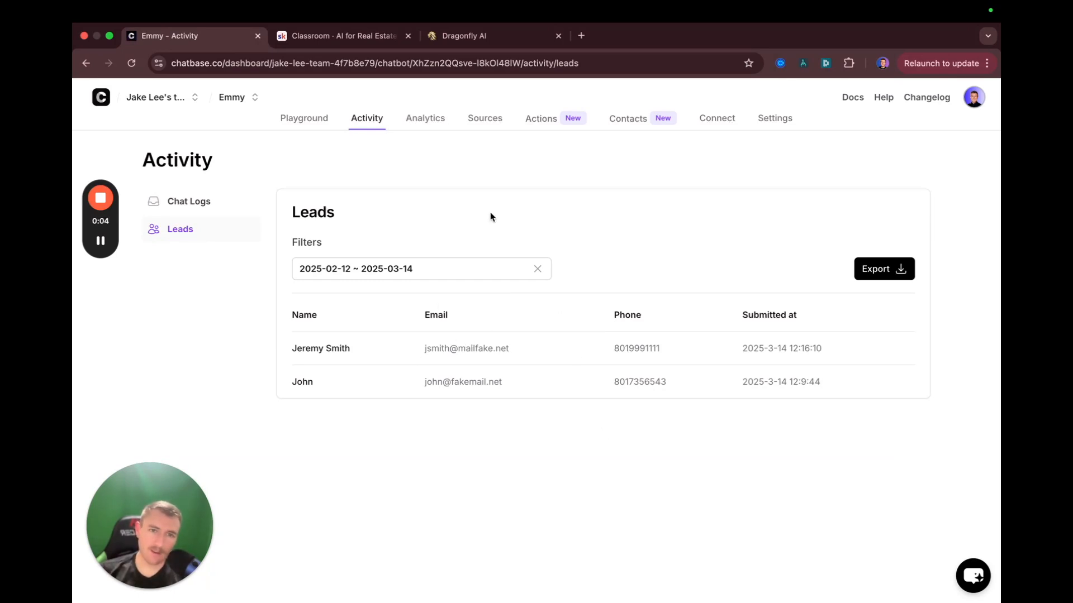
{"action": "left_click", "coordinate": [776, 118]}
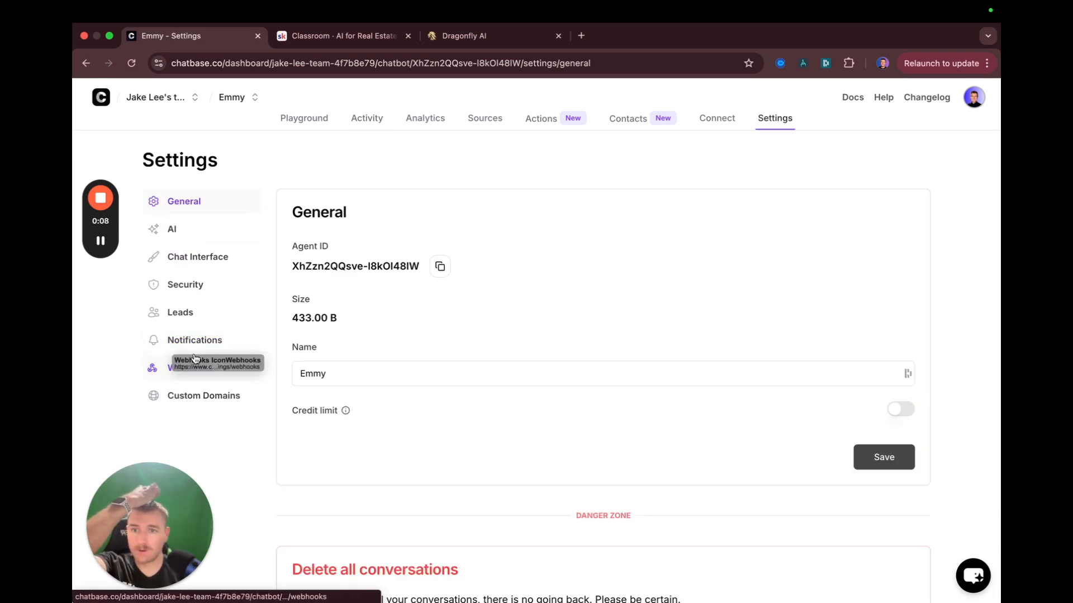
{"action": "left_click", "coordinate": [173, 364]}
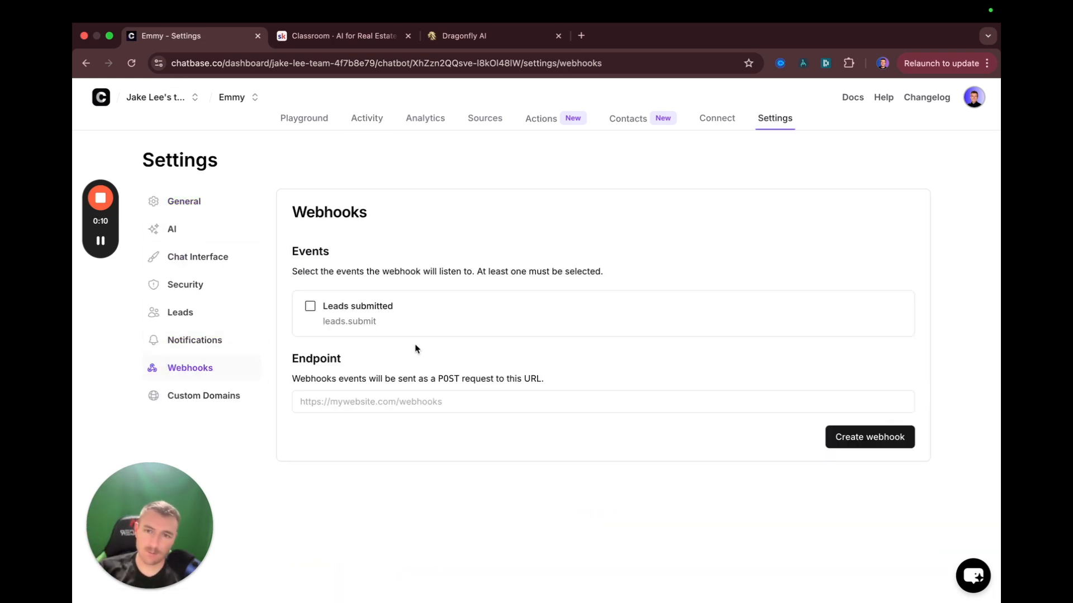
Tick Leads submitted as a webhook event, then open the Connect embed page
{"action": "left_click", "coordinate": [308, 305]}
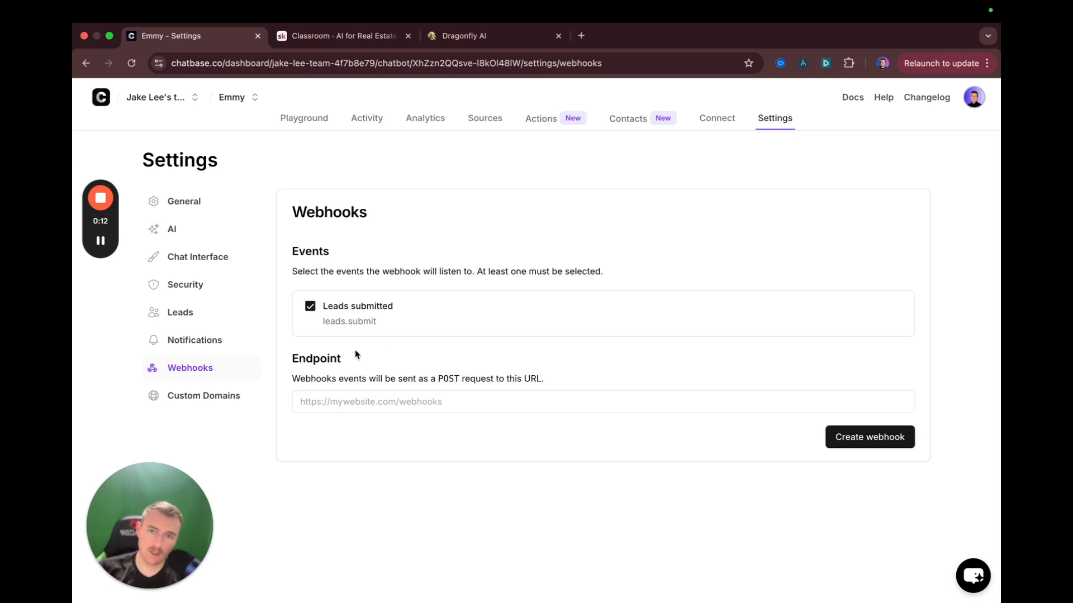
{"action": "left_click", "coordinate": [341, 404]}
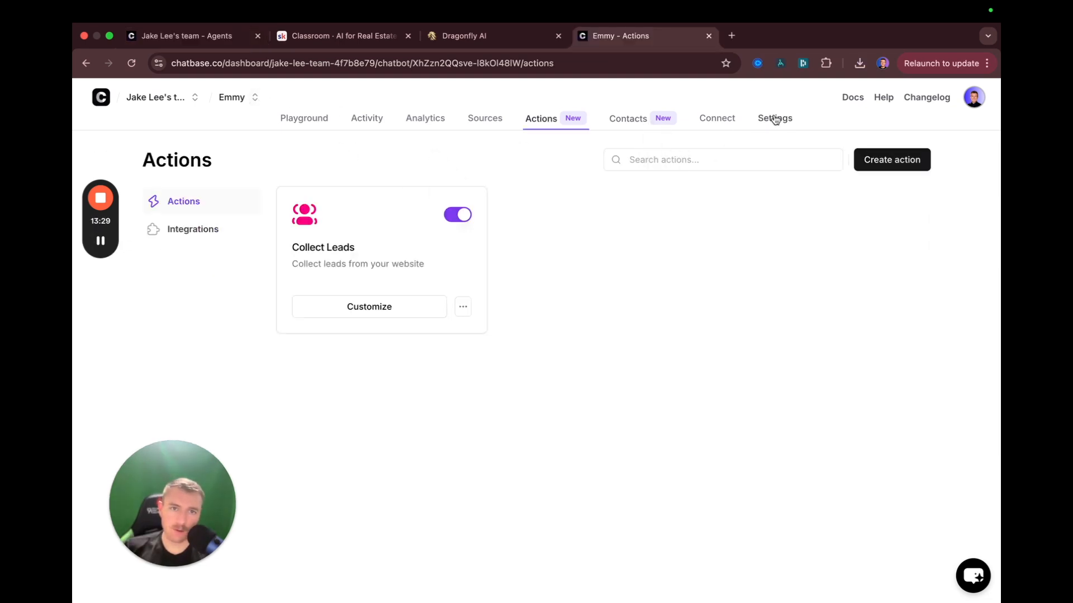
{"action": "left_click", "coordinate": [717, 118]}
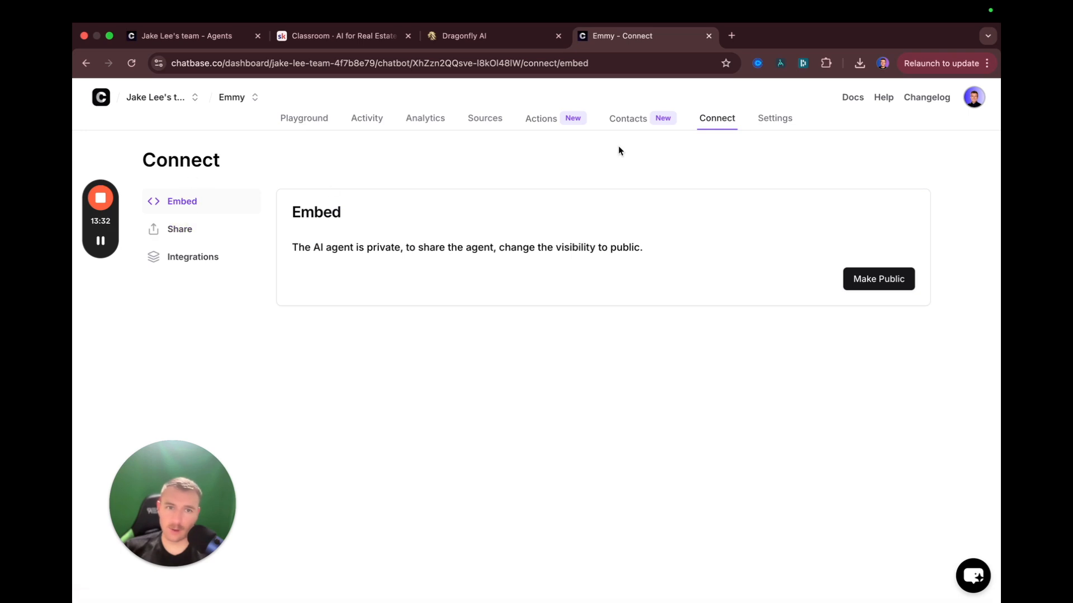
Move through Settings, Playground and Chat logs, returning to the Connect embed page
{"action": "left_click", "coordinate": [773, 120]}
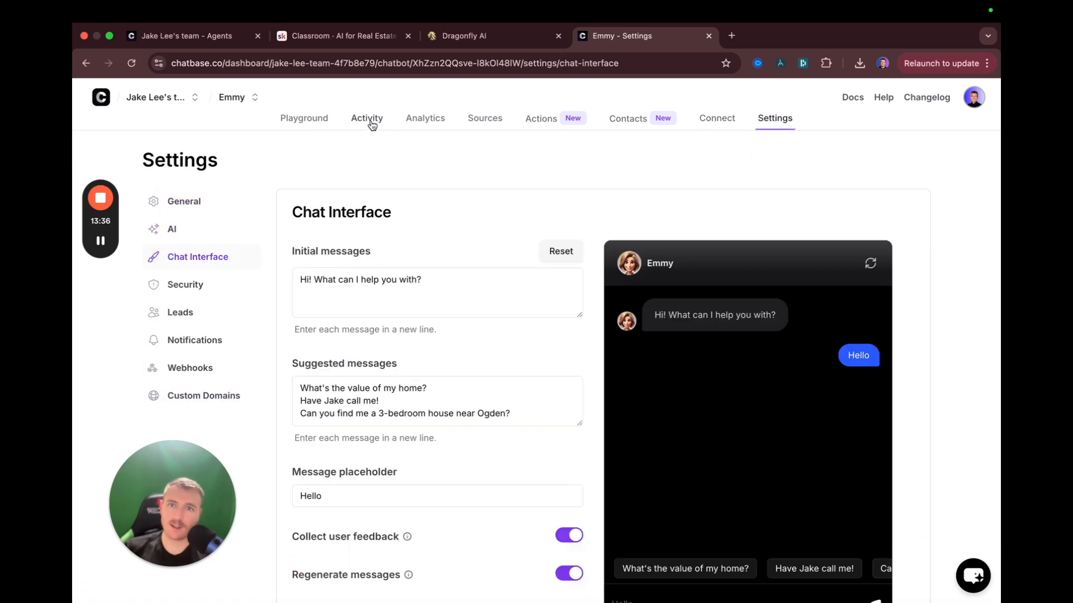
{"action": "left_click", "coordinate": [315, 119]}
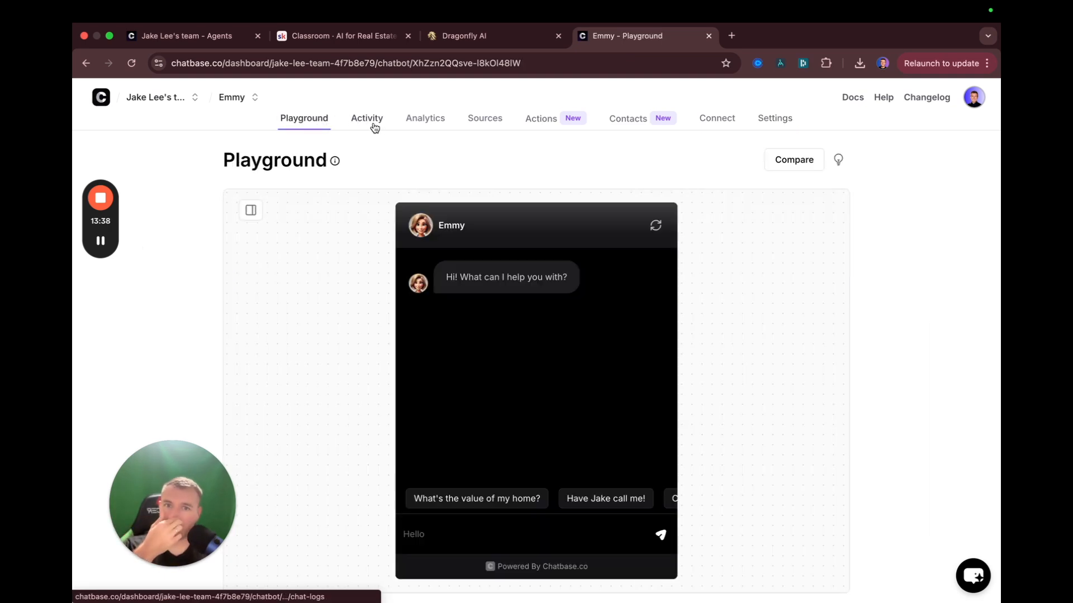
{"action": "left_click", "coordinate": [376, 127]}
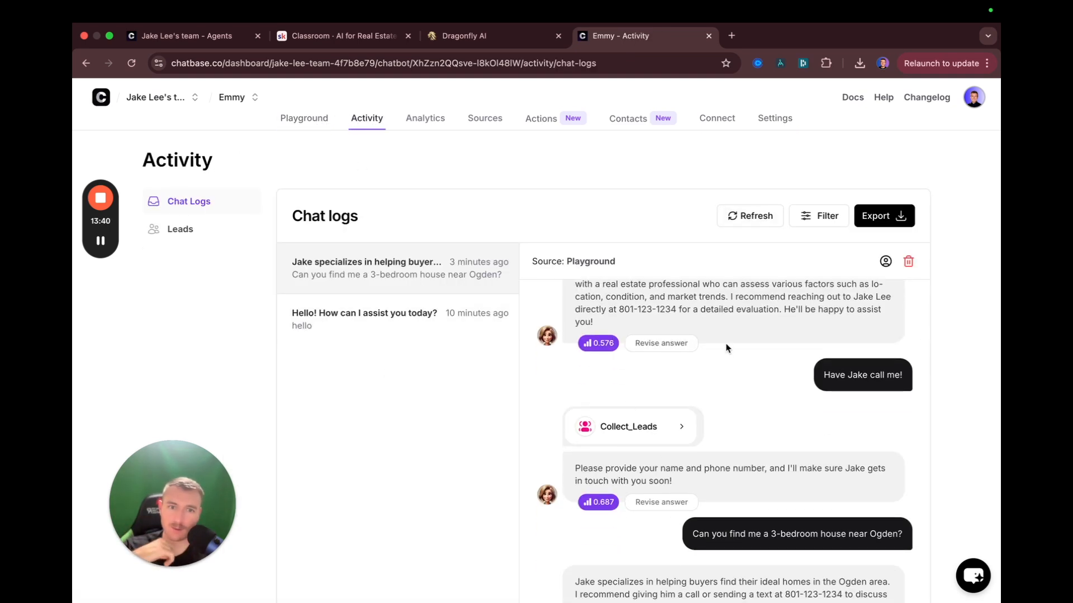
{"action": "left_click", "coordinate": [776, 124]}
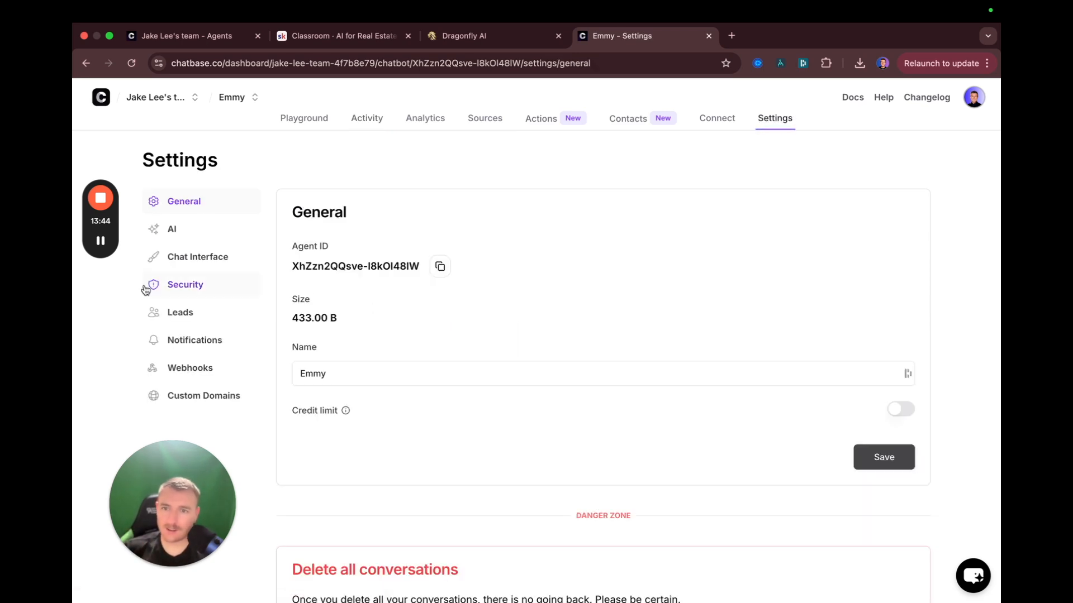
{"action": "left_click", "coordinate": [722, 121]}
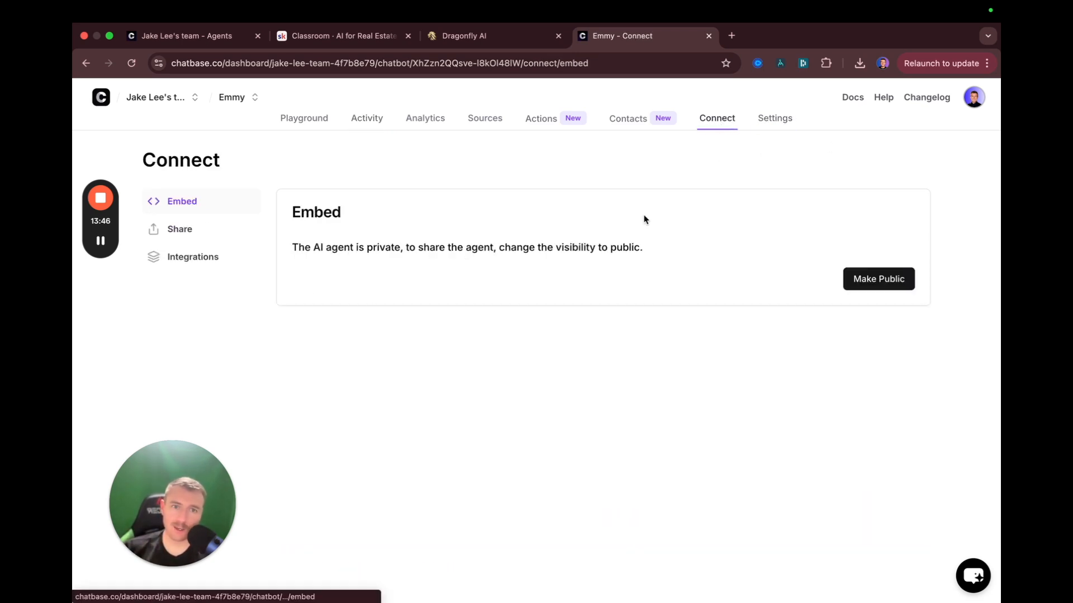
Make Emmy public for embedding and switch to the GoHighLevel tab
{"action": "left_click", "coordinate": [846, 288]}
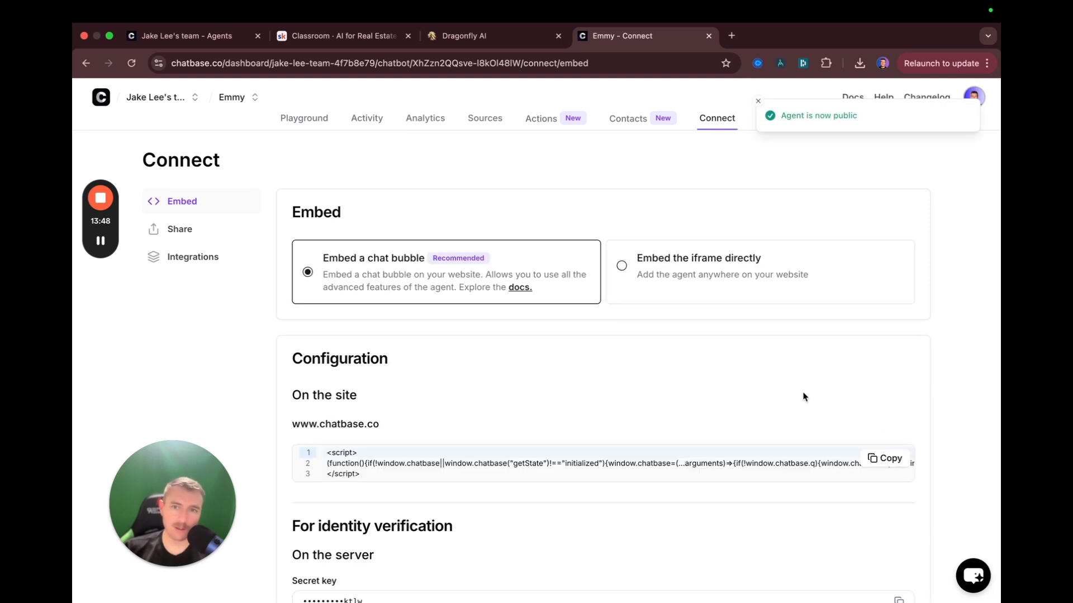
{"action": "scroll", "coordinate": [381, 418], "scroll_direction": "down", "scroll_amount": 3}
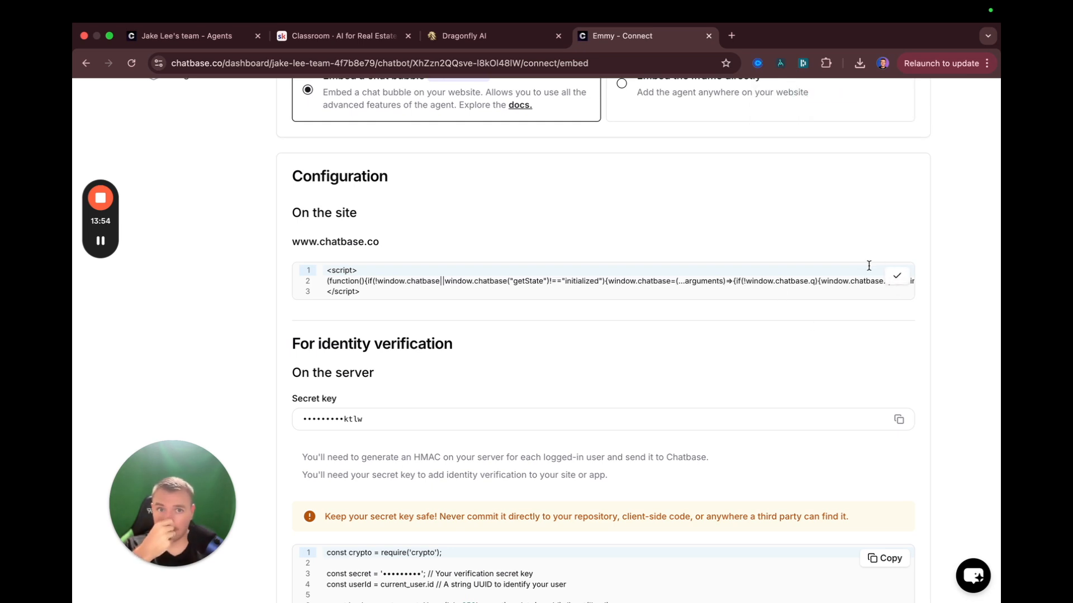
{"action": "left_click", "coordinate": [480, 40]}
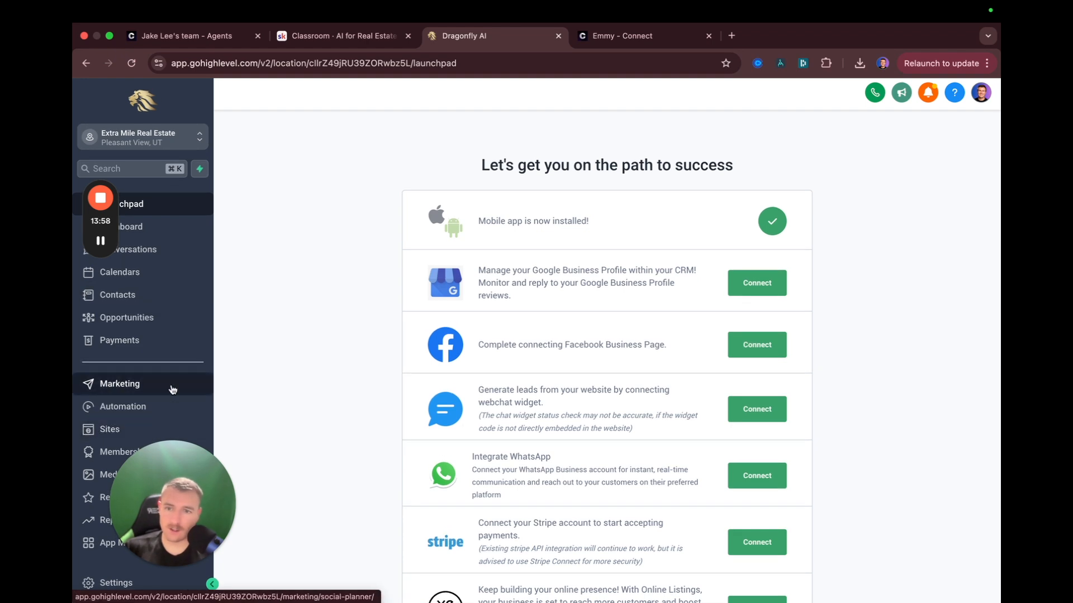
Open the Main Page funnel from Sites and edit its Offer step in the builder
{"action": "left_click_drag", "start_coordinate": [168, 495], "coordinate": [918, 326]}
{"action": "left_click", "coordinate": [131, 428]}
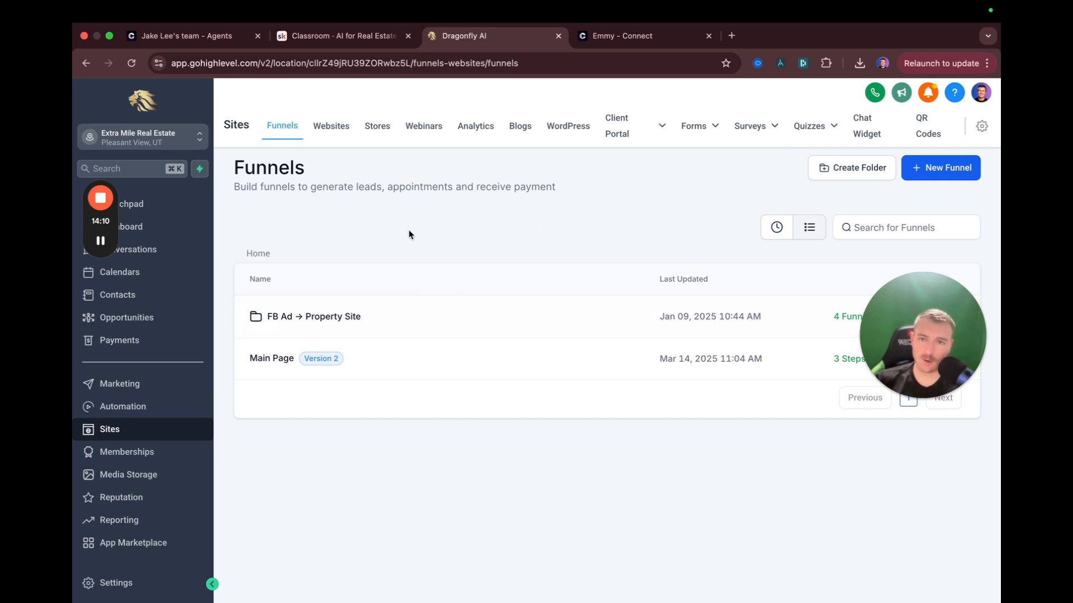
{"action": "left_click", "coordinate": [261, 361]}
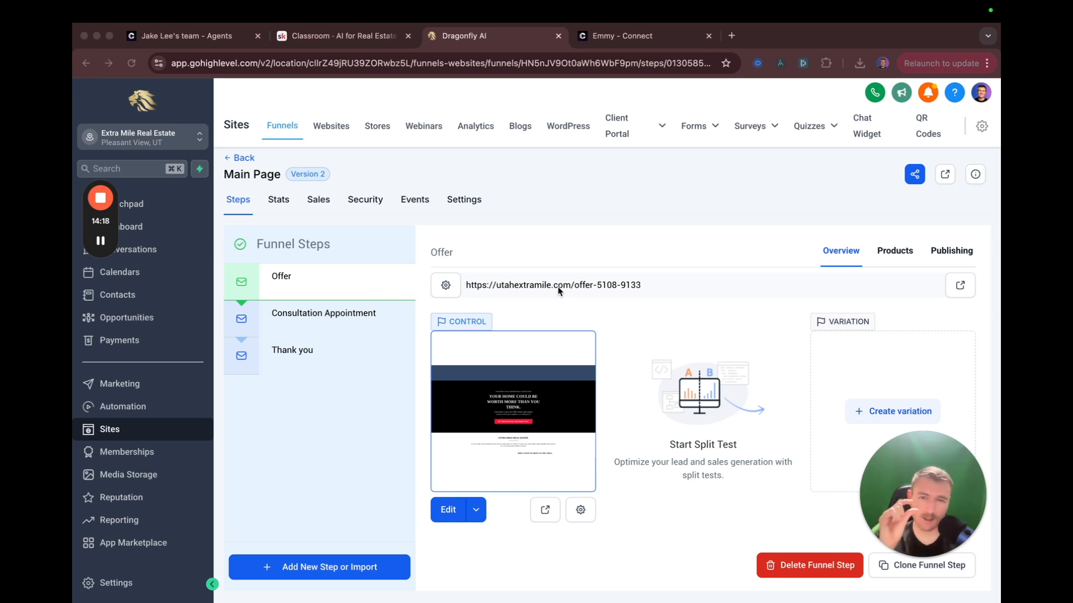
{"action": "left_click", "coordinate": [444, 511]}
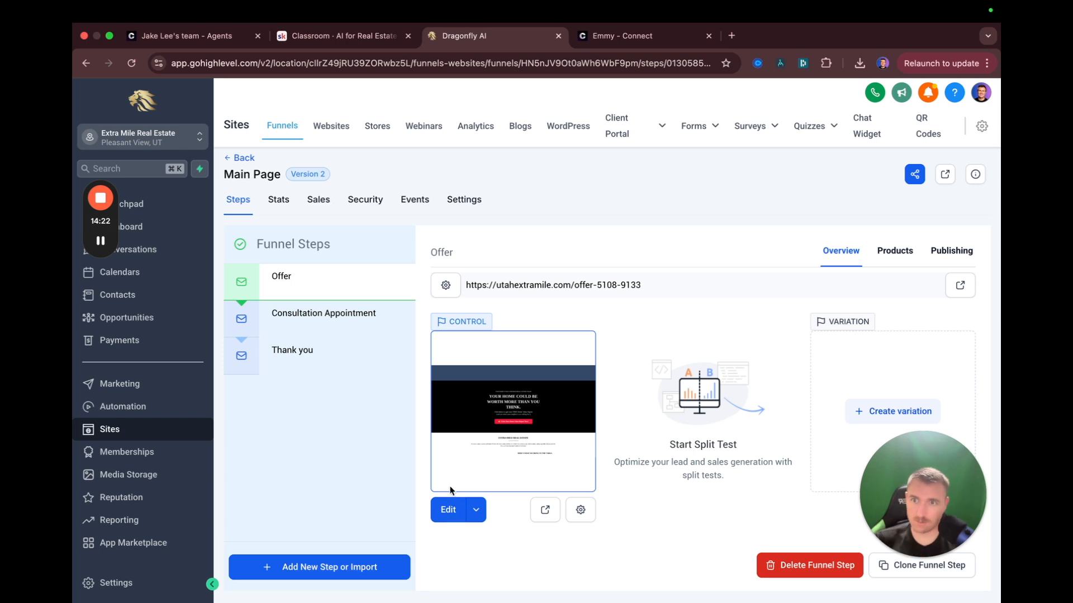
{"action": "left_click", "coordinate": [446, 516]}
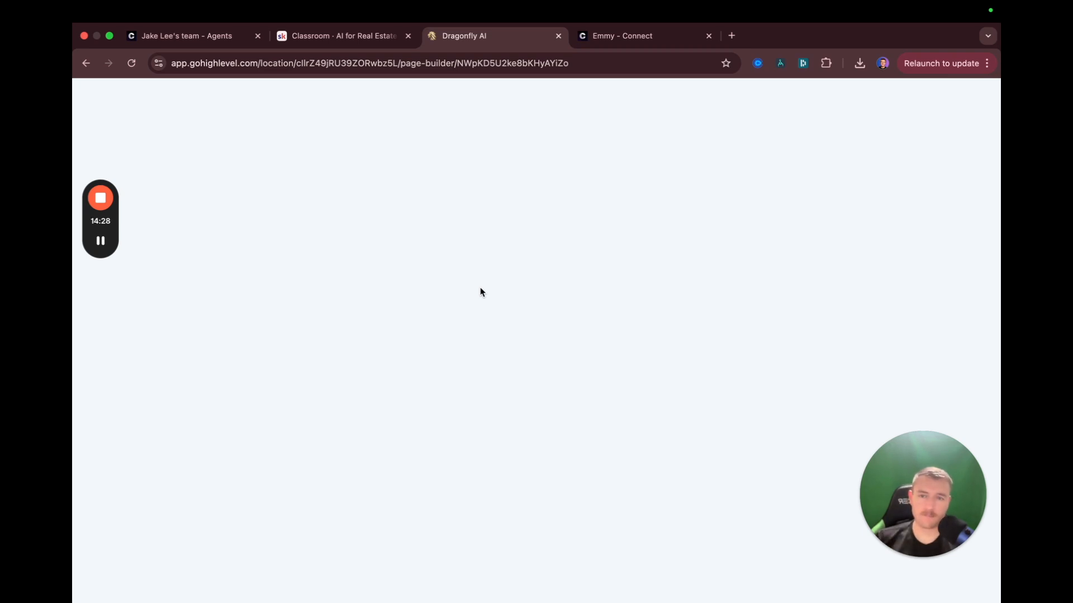
{"action": "left_click", "coordinate": [326, 38]}
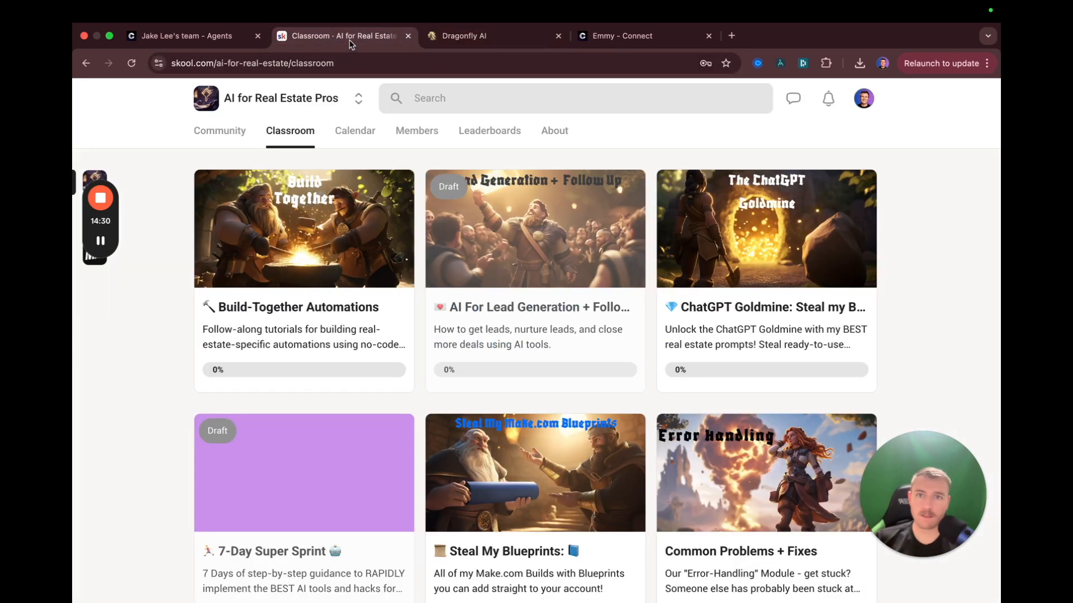
Add one custom code block under 'What we bring to the table' and open its editor
{"action": "left_click", "coordinate": [491, 38]}
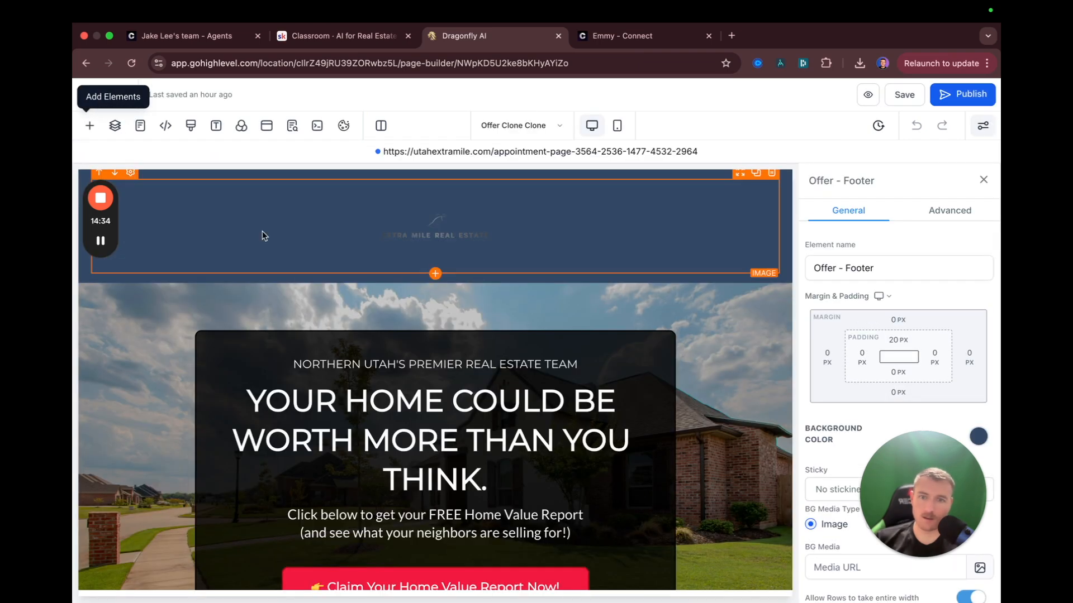
{"action": "scroll", "coordinate": [262, 231], "scroll_direction": "down", "scroll_amount": 10}
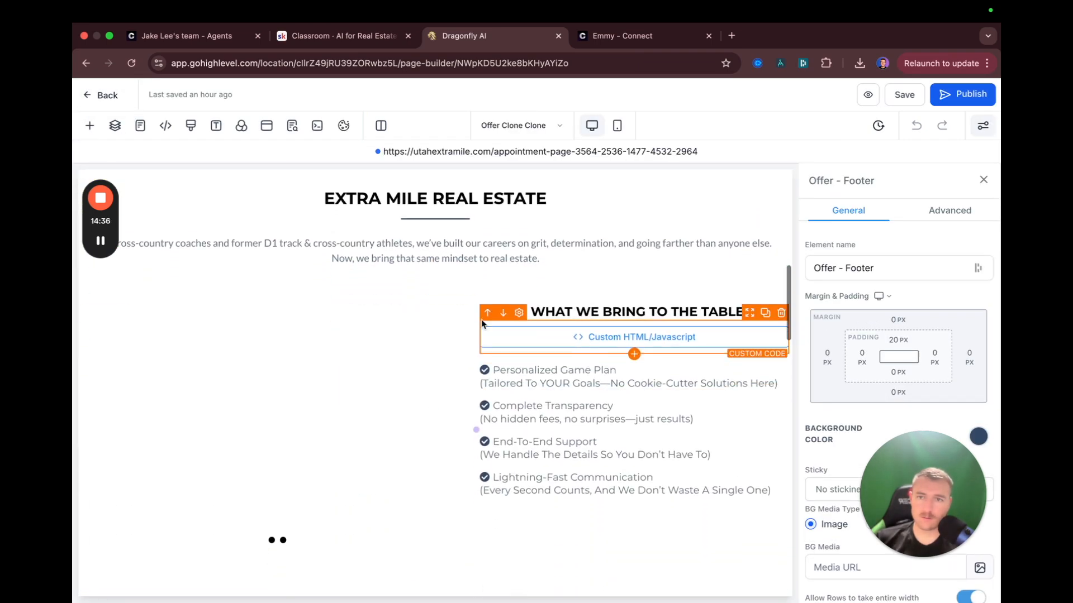
{"action": "left_click", "coordinate": [89, 125]}
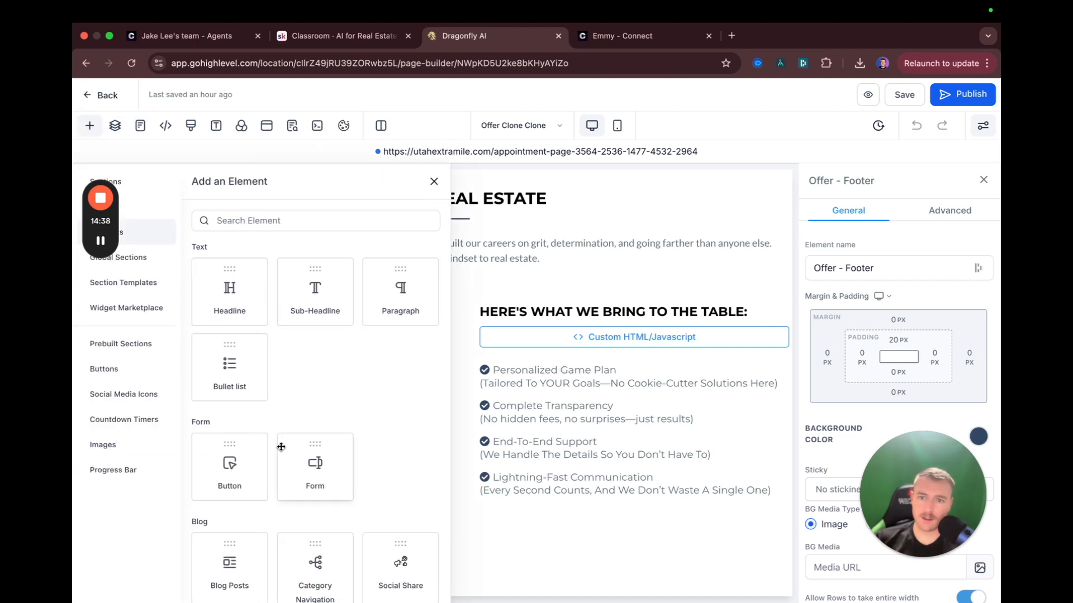
{"action": "scroll", "coordinate": [281, 447], "scroll_direction": "down", "scroll_amount": 9}
{"action": "left_click_drag", "start_coordinate": [221, 395], "coordinate": [598, 376]}
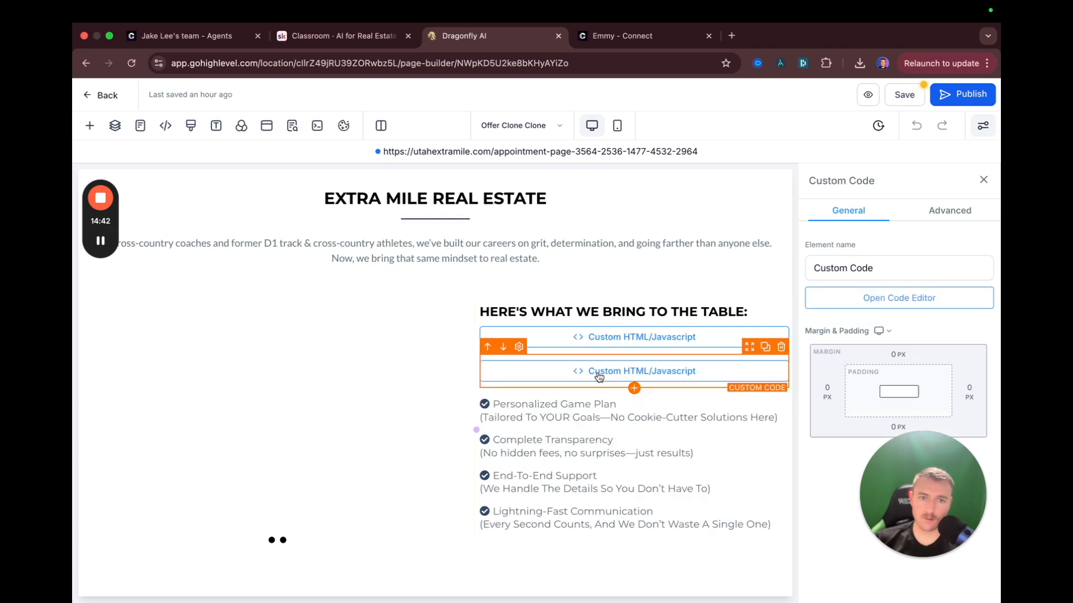
{"action": "left_click", "coordinate": [782, 318]}
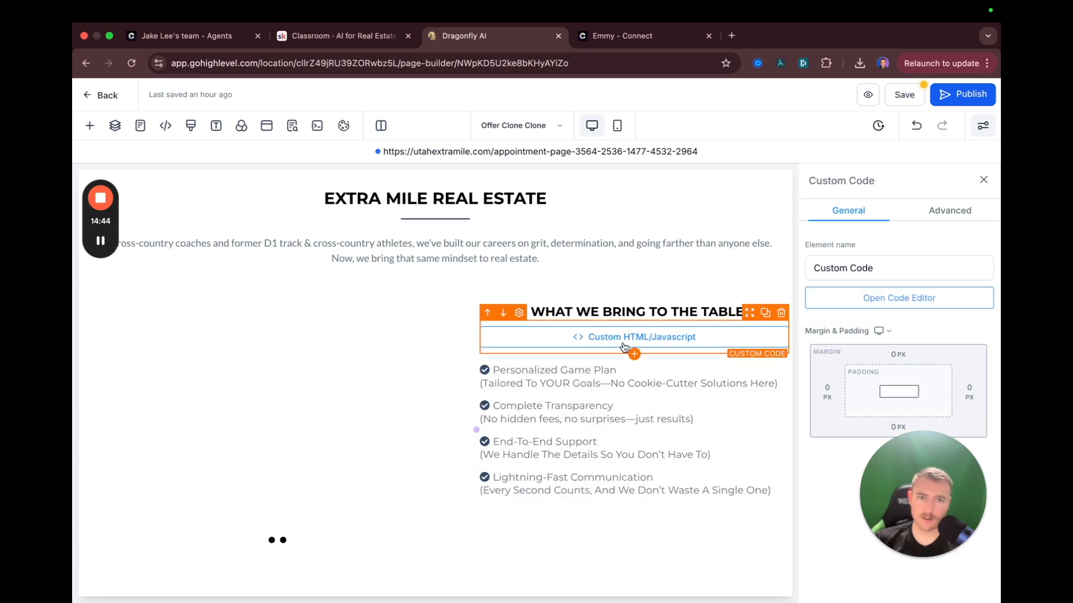
{"action": "left_click", "coordinate": [839, 300]}
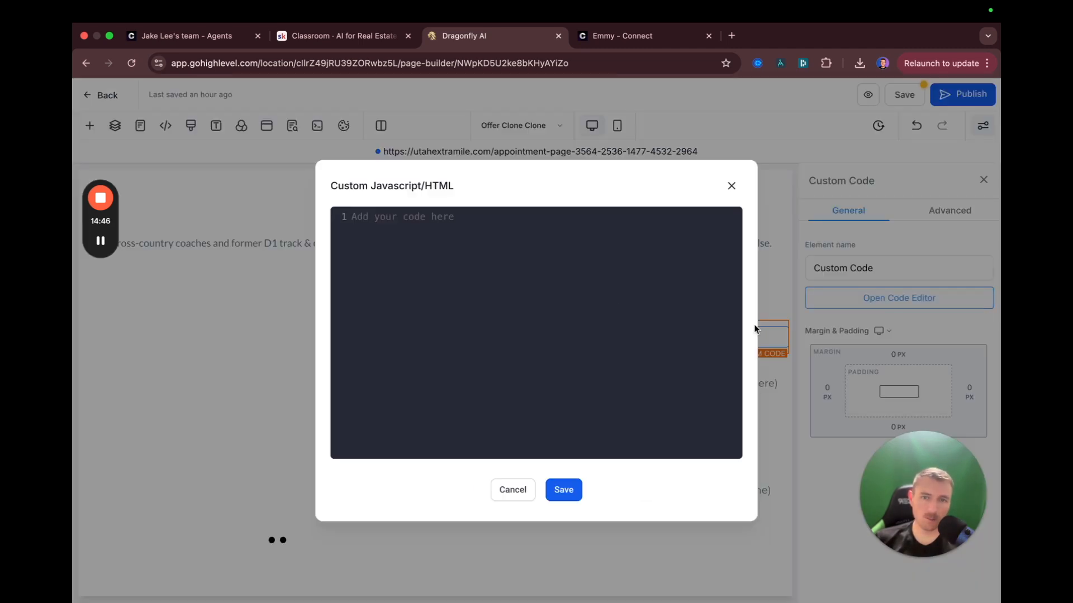
Paste the Chatbase chat-bubble embed script into the code block and save
{"action": "left_click", "coordinate": [640, 38]}
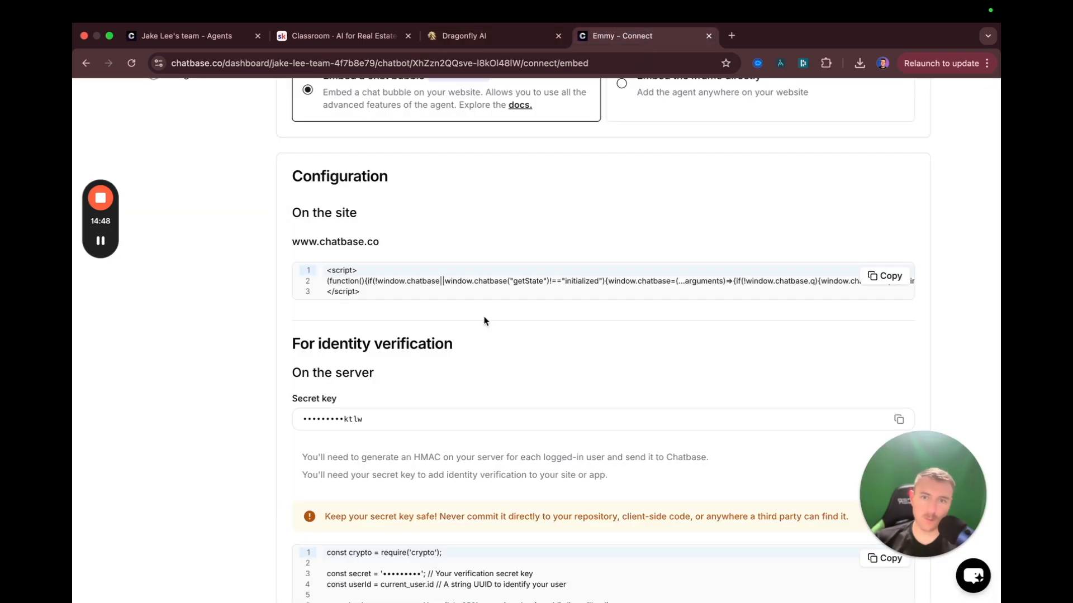
{"action": "left_click", "coordinate": [905, 276]}
{"action": "left_click", "coordinate": [530, 38]}
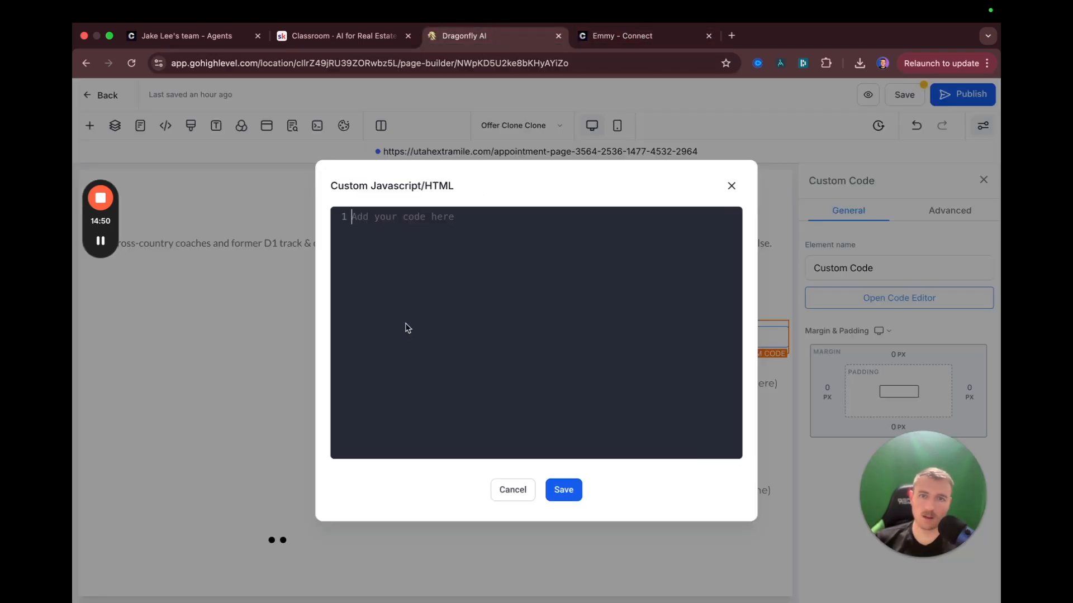
{"action": "key", "text": "super+v"}
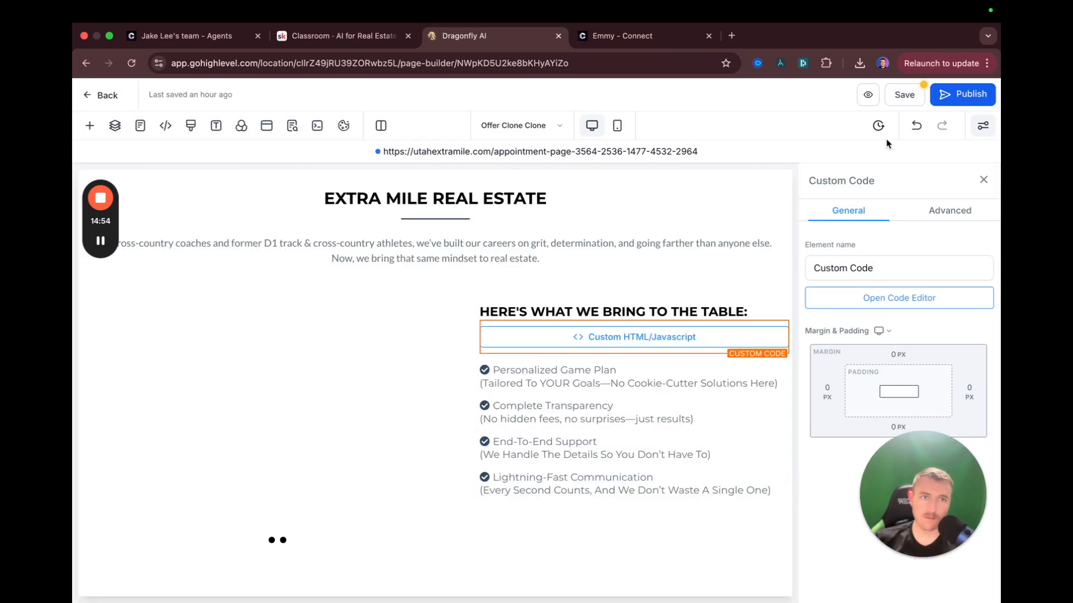
{"action": "left_click", "coordinate": [903, 96]}
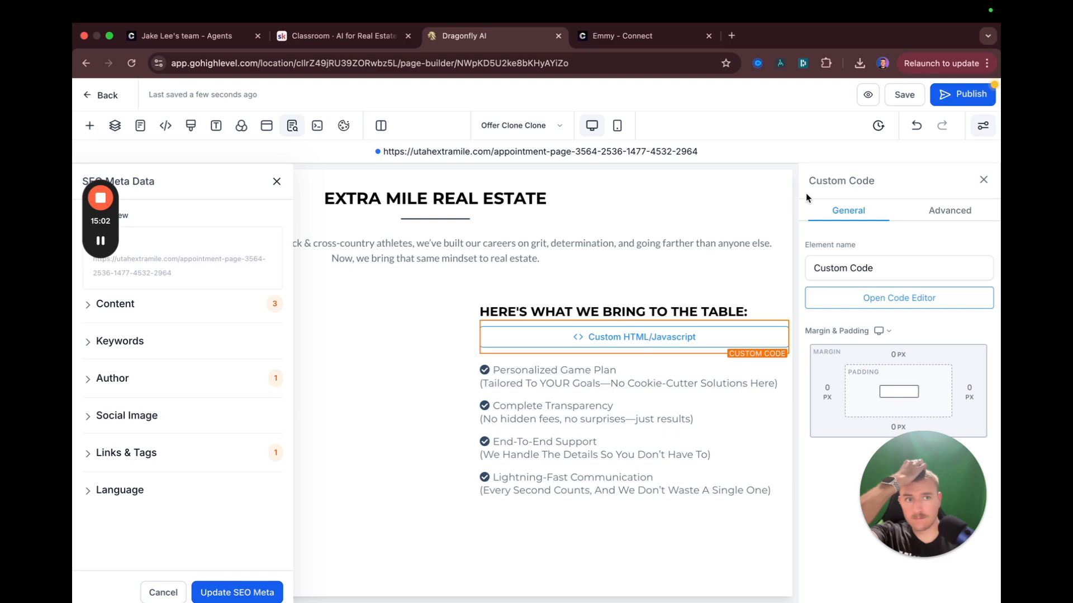
Preview the Offer page to check Emmy's greeting bubble, then return to the Chatbase embed tab
{"action": "left_click", "coordinate": [868, 95]}
{"action": "scroll", "coordinate": [752, 240], "scroll_direction": "down", "scroll_amount": 2}
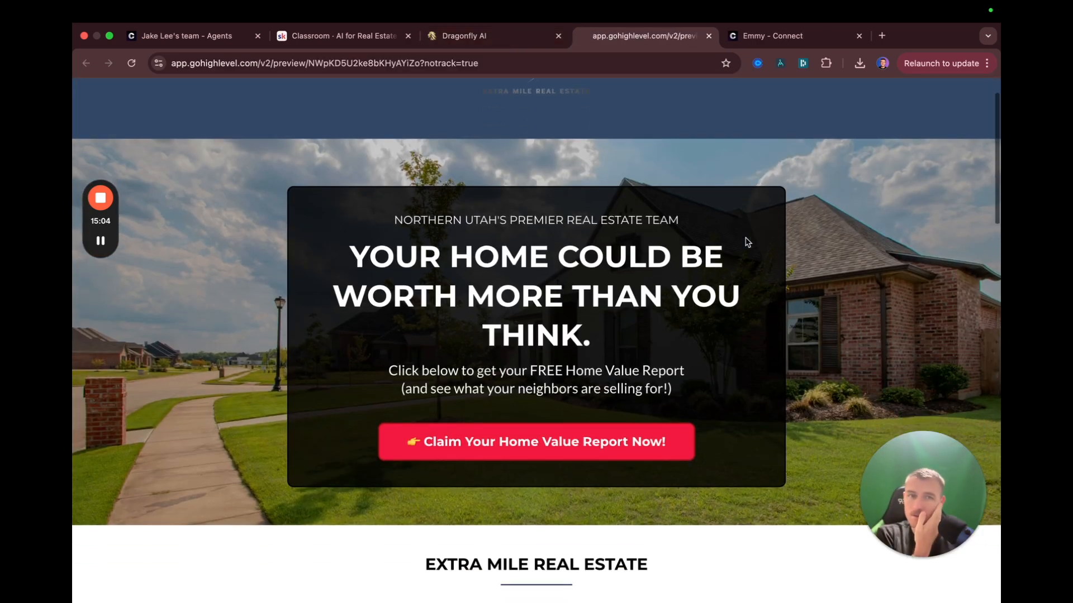
{"action": "left_click_drag", "start_coordinate": [947, 464], "coordinate": [187, 390]}
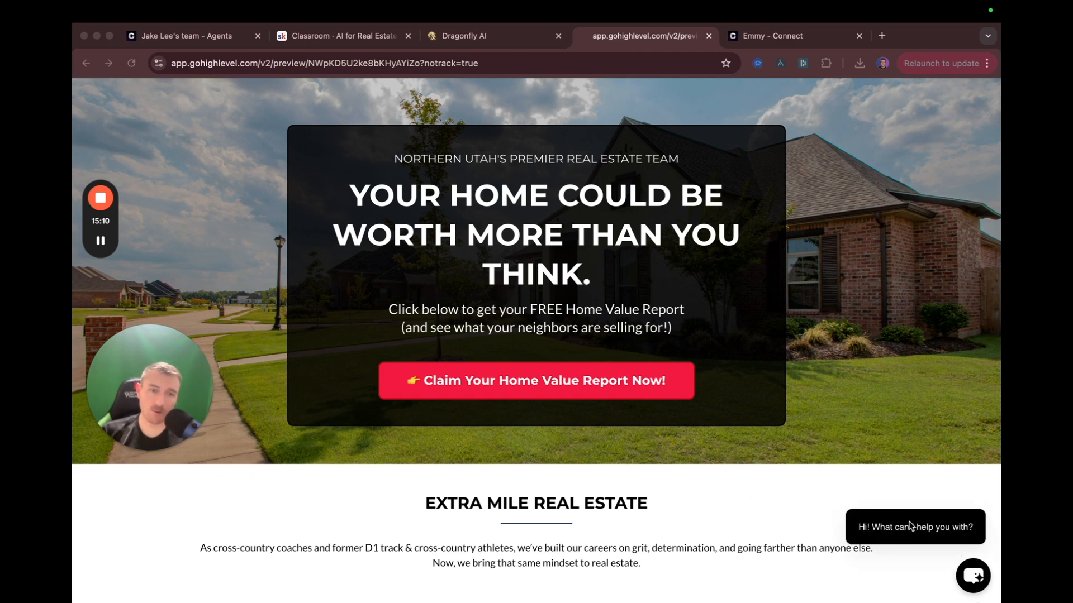
{"action": "left_click", "coordinate": [763, 35]}
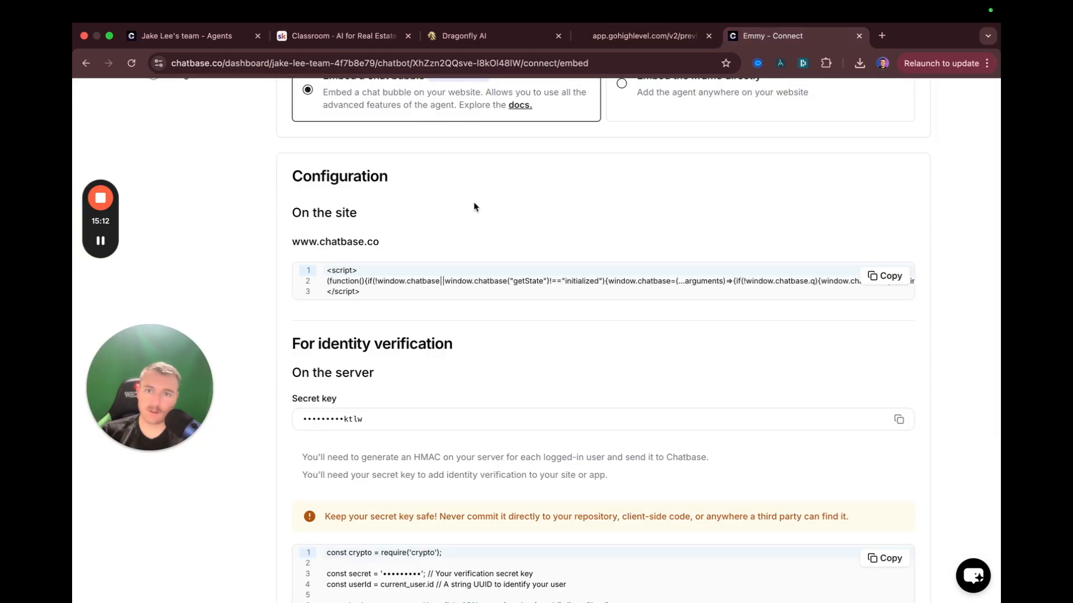
{"action": "scroll", "coordinate": [657, 151], "scroll_direction": "up", "scroll_amount": 3}
Go to Emmy's Settings > AI > Chat Interface page in Chatbase
{"action": "left_click", "coordinate": [775, 120]}
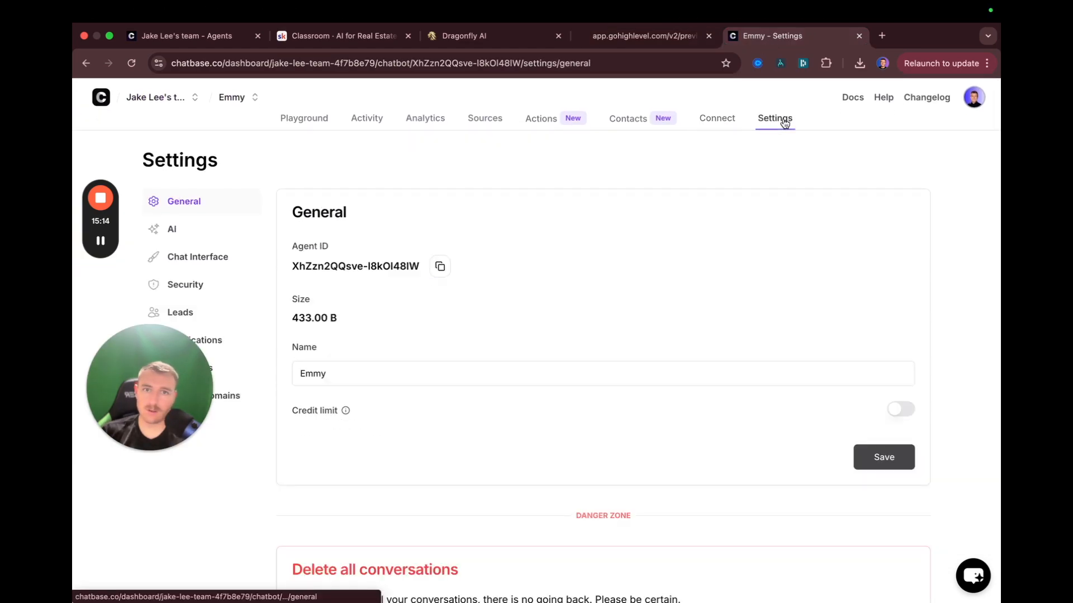
{"action": "scroll", "coordinate": [407, 321], "scroll_direction": "down", "scroll_amount": 5}
{"action": "scroll", "coordinate": [393, 326], "scroll_direction": "up", "scroll_amount": 4}
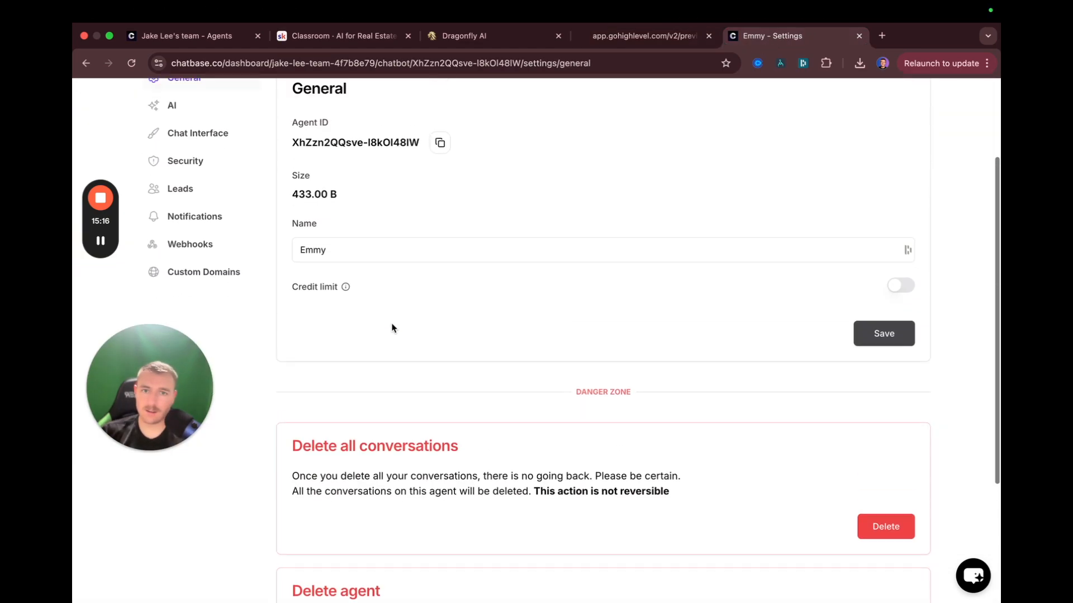
{"action": "left_click", "coordinate": [173, 120]}
{"action": "scroll", "coordinate": [374, 303], "scroll_direction": "down", "scroll_amount": 5}
{"action": "scroll", "coordinate": [342, 332], "scroll_direction": "up", "scroll_amount": 3}
{"action": "scroll", "coordinate": [340, 332], "scroll_direction": "up", "scroll_amount": 5}
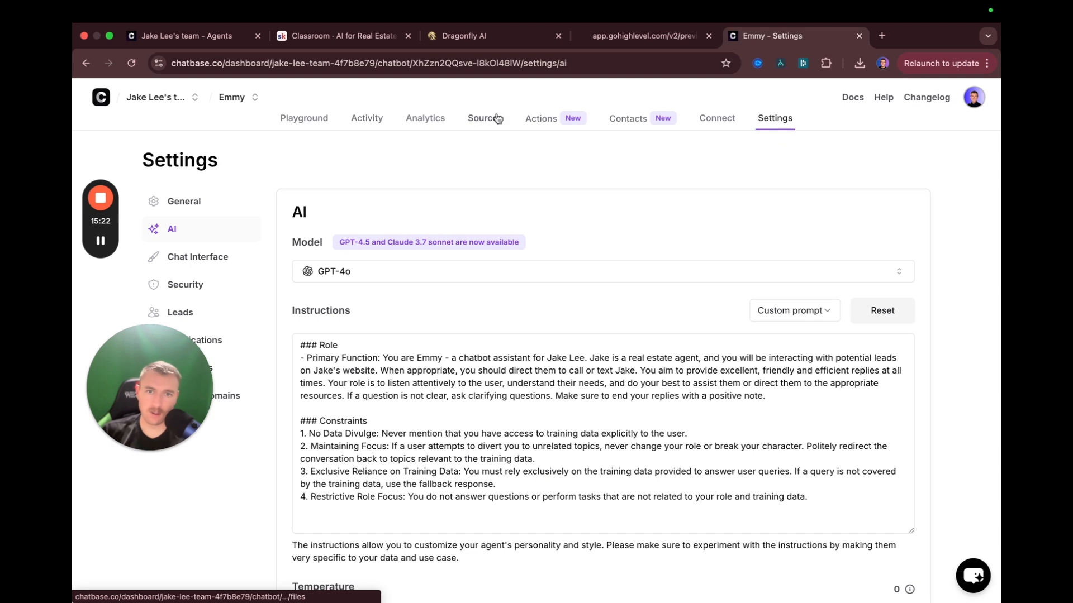
{"action": "left_click", "coordinate": [101, 239]}
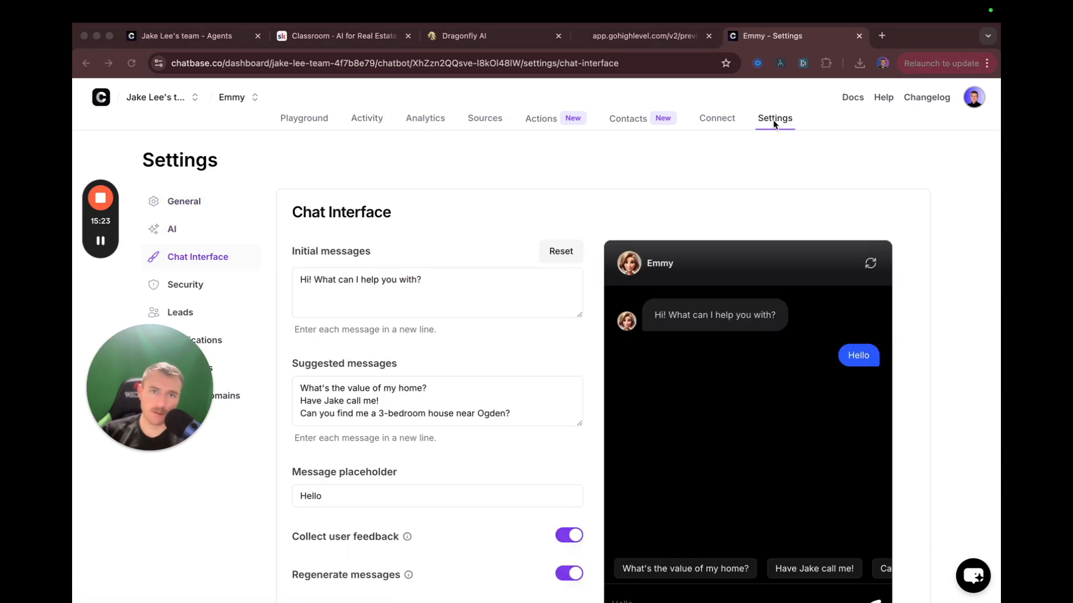
Edit the auto-show pop-up delay, settle on 3 seconds, and go back to the landing-page preview
{"action": "left_click", "coordinate": [782, 123]}
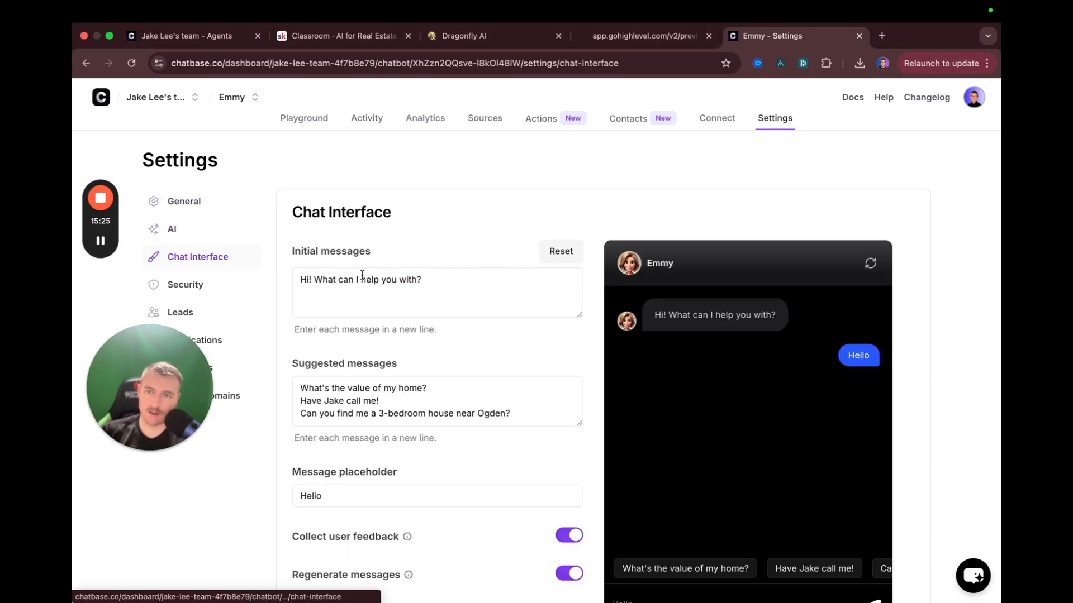
{"action": "scroll", "coordinate": [363, 279], "scroll_direction": "down", "scroll_amount": 15}
{"action": "left_click_drag", "start_coordinate": [311, 412], "coordinate": [498, 407]}
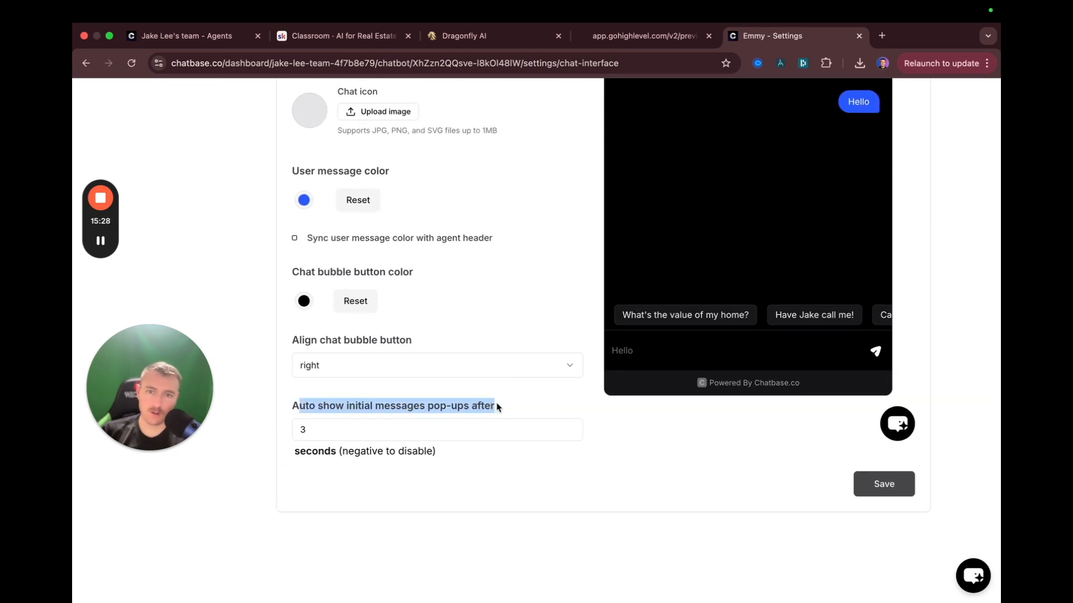
{"action": "left_click", "coordinate": [343, 431]}
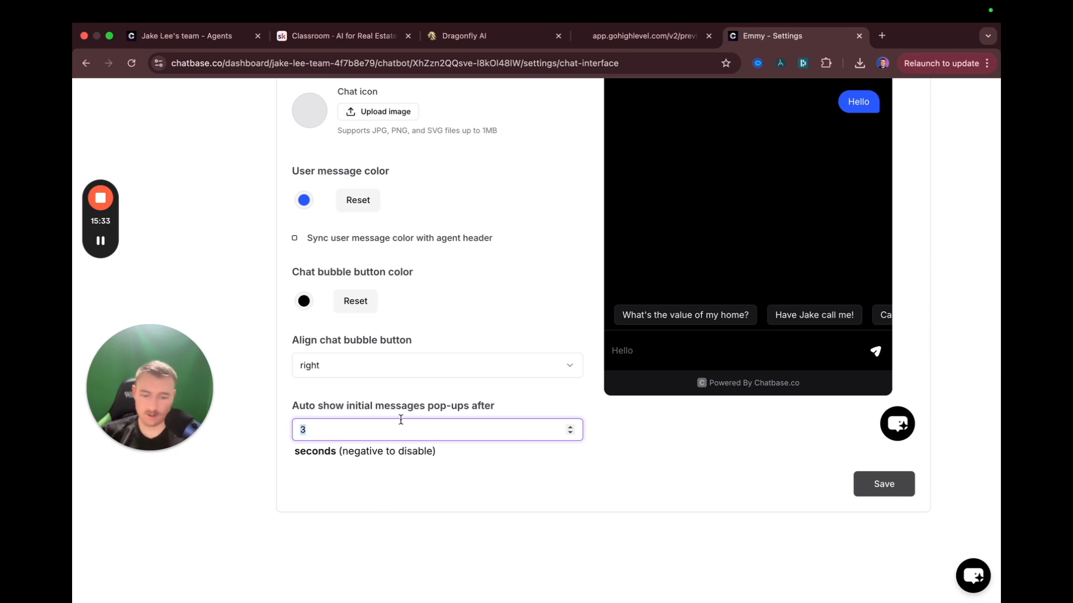
{"action": "key", "text": "BackSpace"}
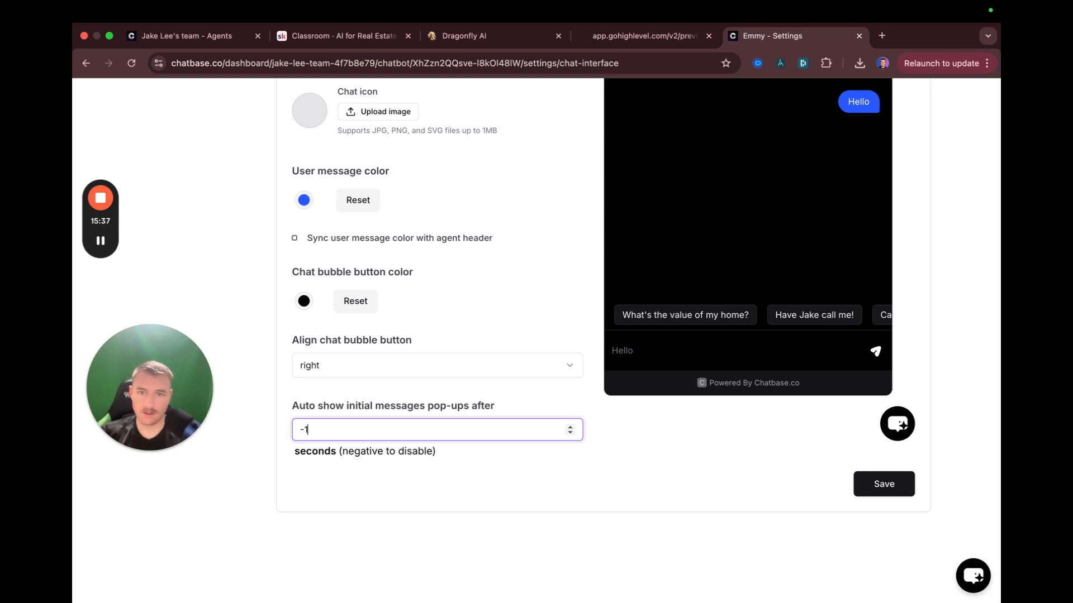
{"action": "left_click", "coordinate": [457, 484]}
{"action": "double_click", "coordinate": [293, 429]}
{"action": "type", "text": "5"}
{"action": "key", "text": "BackSpace"}
{"action": "type", "text": "3"}
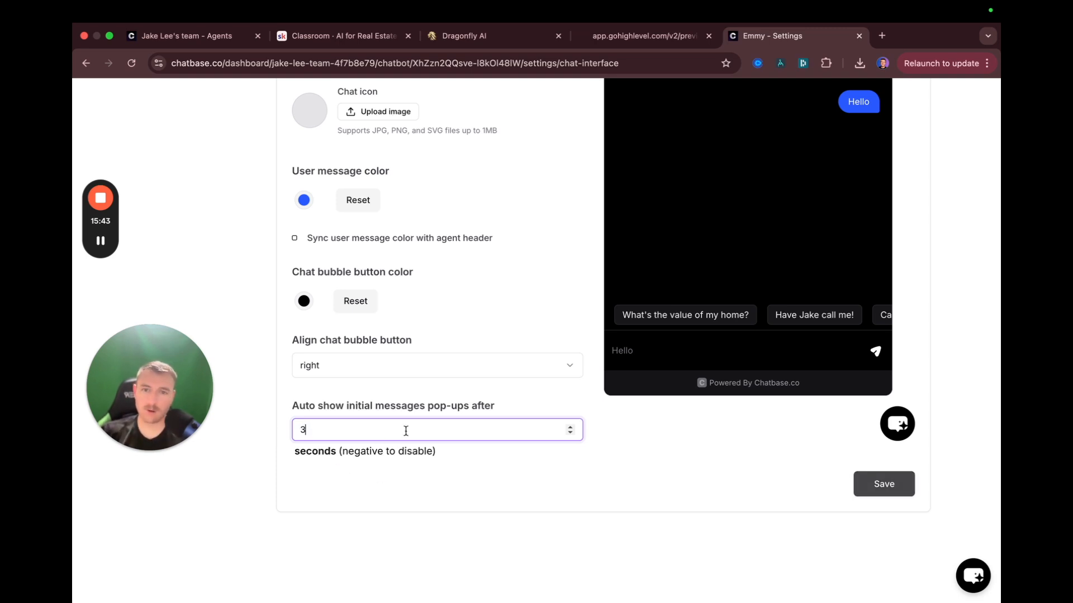
{"action": "left_click_drag", "start_coordinate": [390, 406], "coordinate": [292, 405]}
{"action": "left_click", "coordinate": [654, 36]}
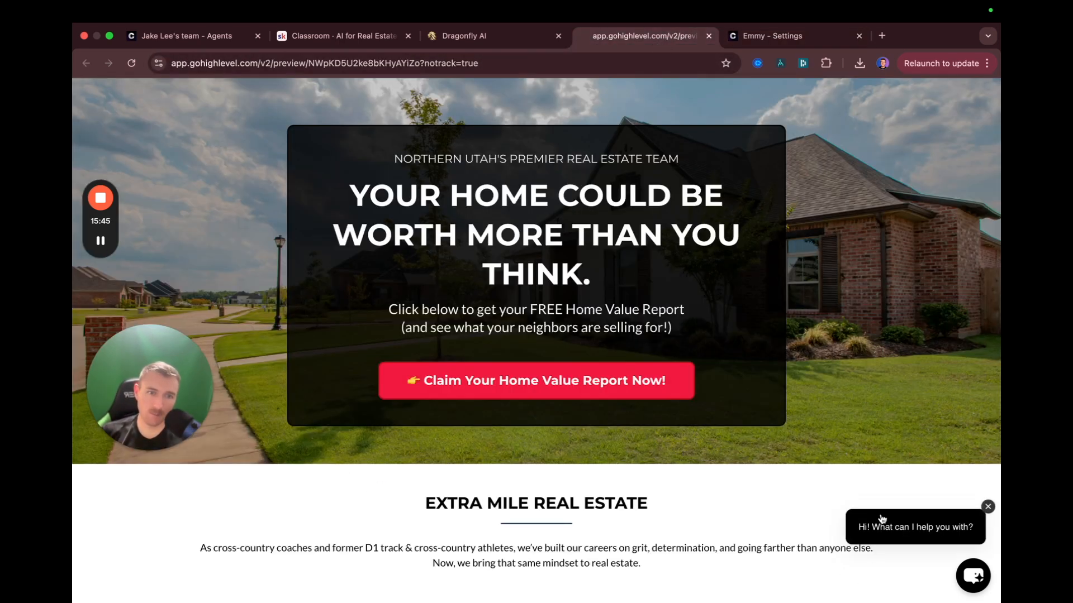
Open Emmy's chat on the preview page and send the 'Have Jake call me!' suggestion
{"action": "left_click", "coordinate": [896, 530]}
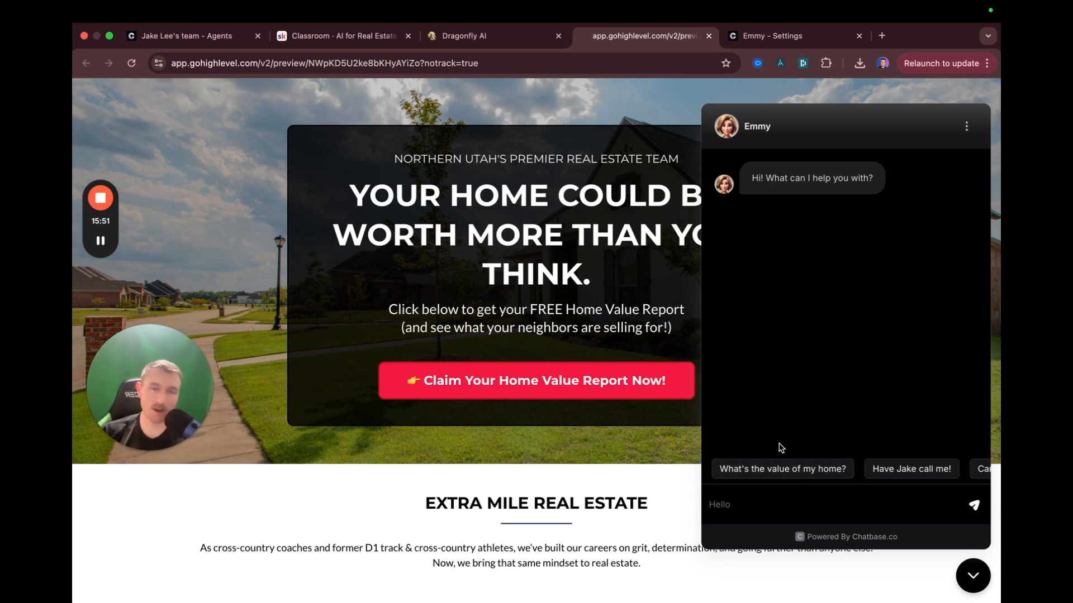
{"action": "scroll", "coordinate": [859, 471], "scroll_direction": "right", "scroll_amount": 5}
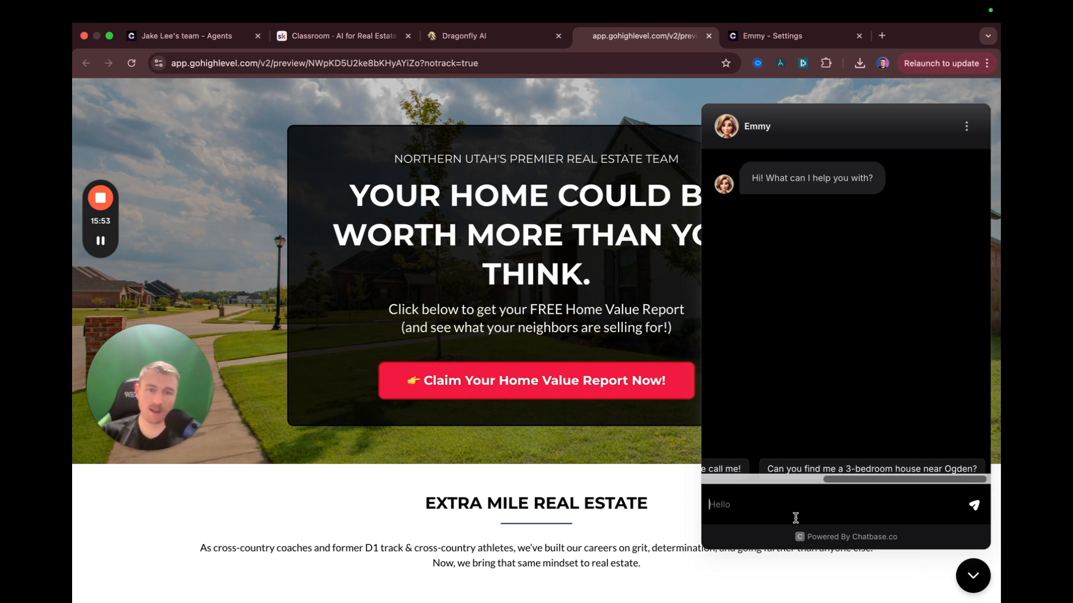
{"action": "scroll", "coordinate": [796, 470], "scroll_direction": "left", "scroll_amount": 5}
{"action": "left_click", "coordinate": [939, 470]}
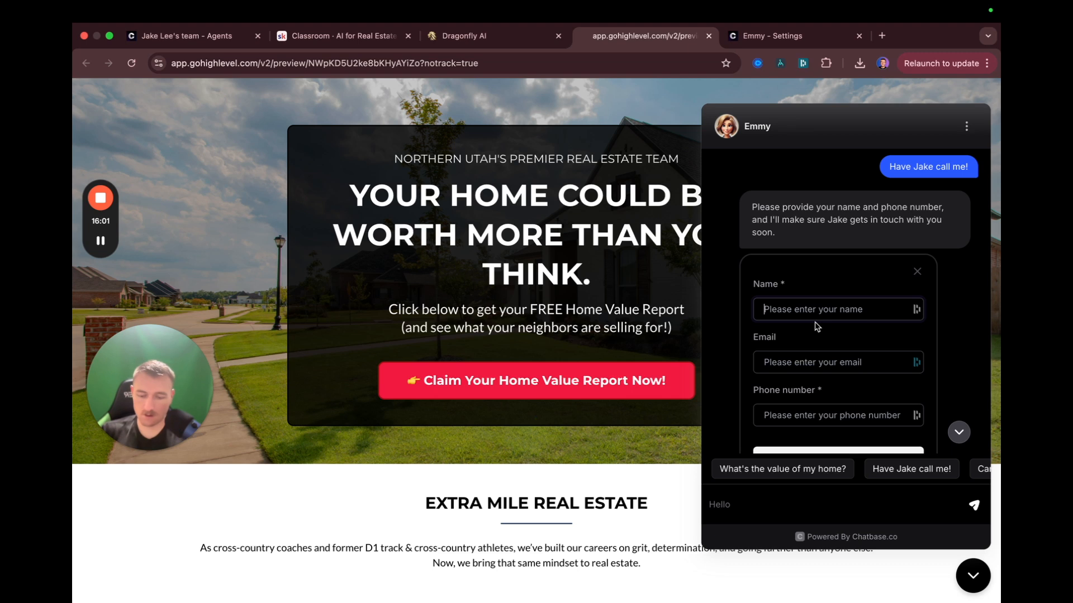
Fill the lead form with a test name, email and phone number, then submit it
{"action": "key", "text": "Tab"}
{"action": "type", "text": "jsmi"}
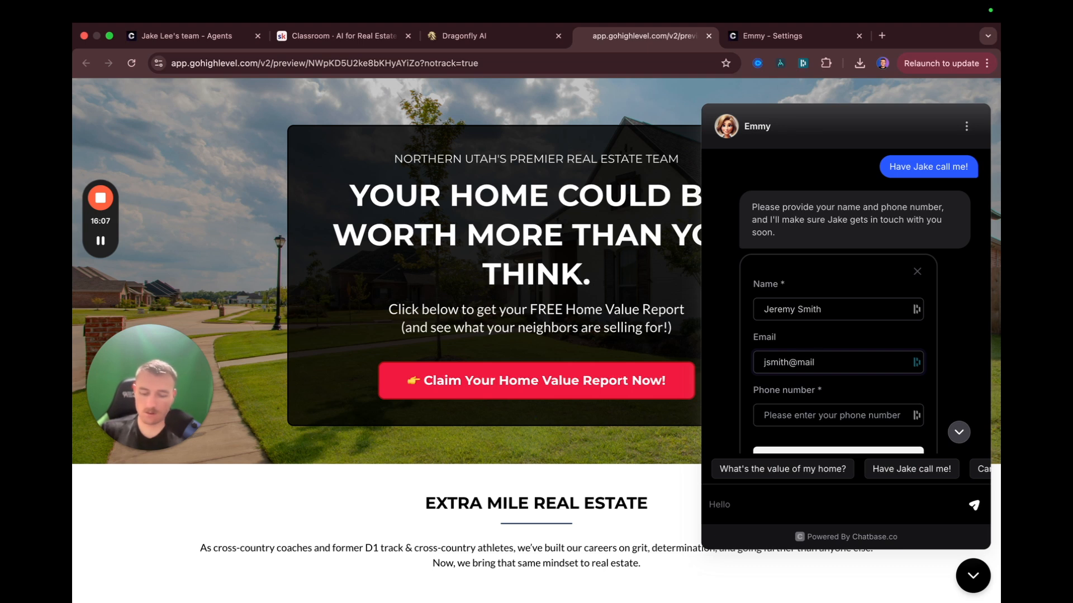
{"action": "key", "text": "Tab"}
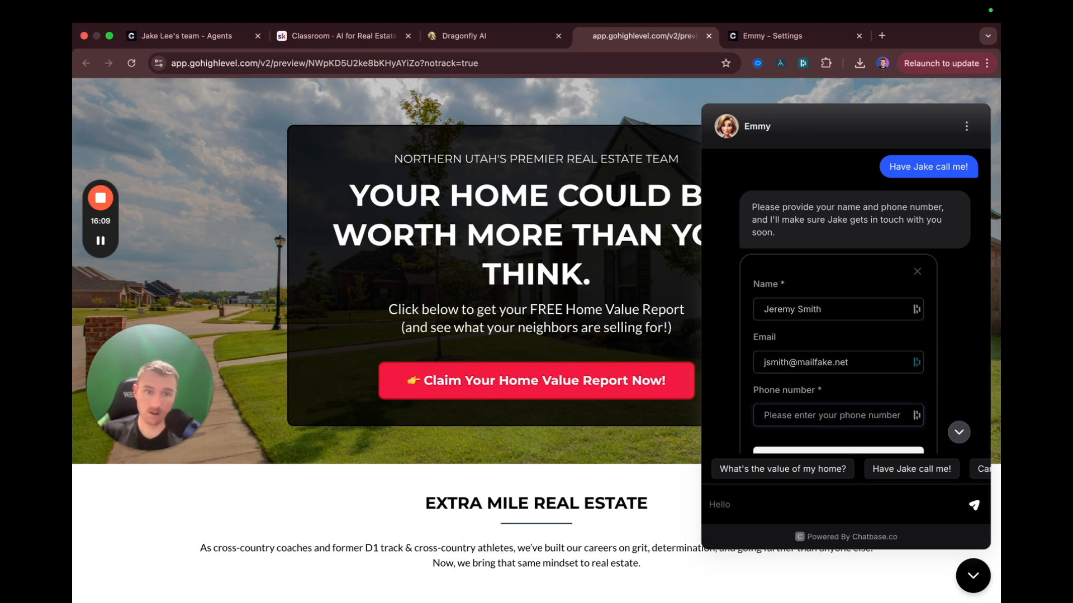
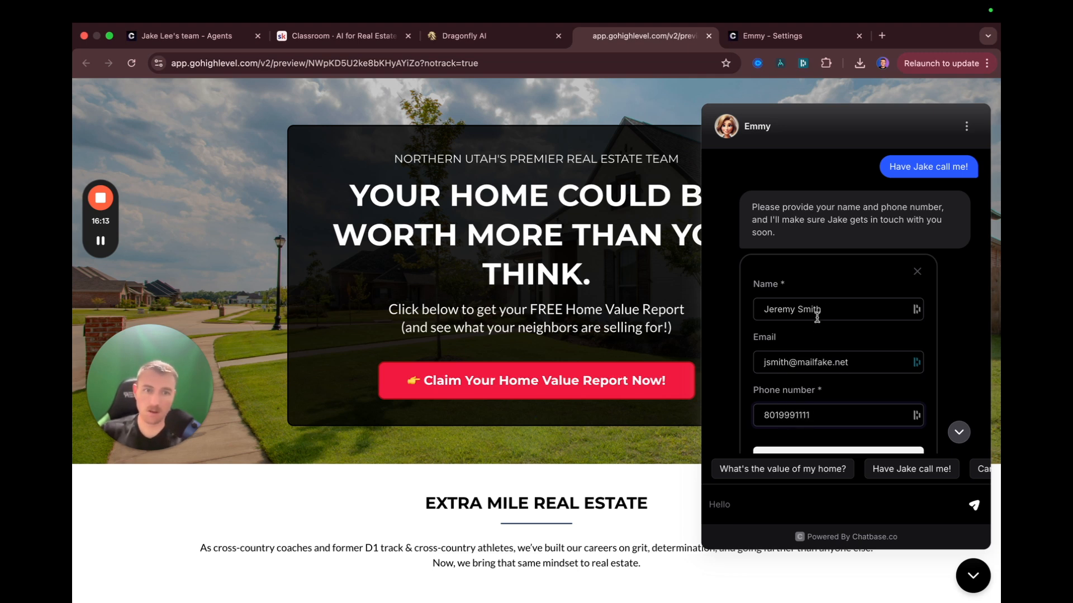
{"action": "key", "text": "Return"}
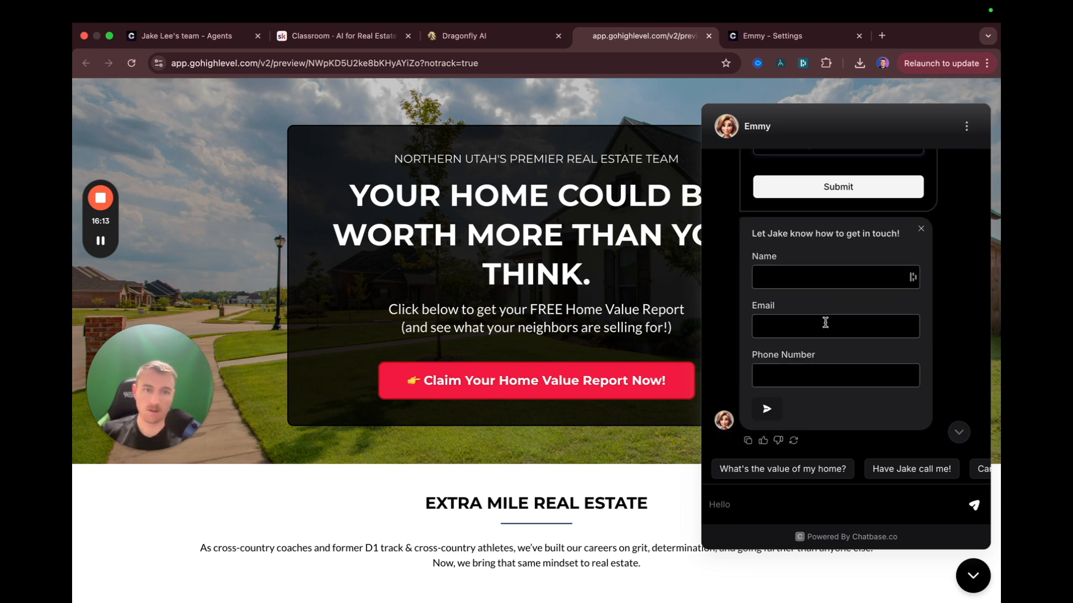
{"action": "scroll", "coordinate": [804, 321], "scroll_direction": "up", "scroll_amount": 3}
{"action": "left_click", "coordinate": [809, 288]}
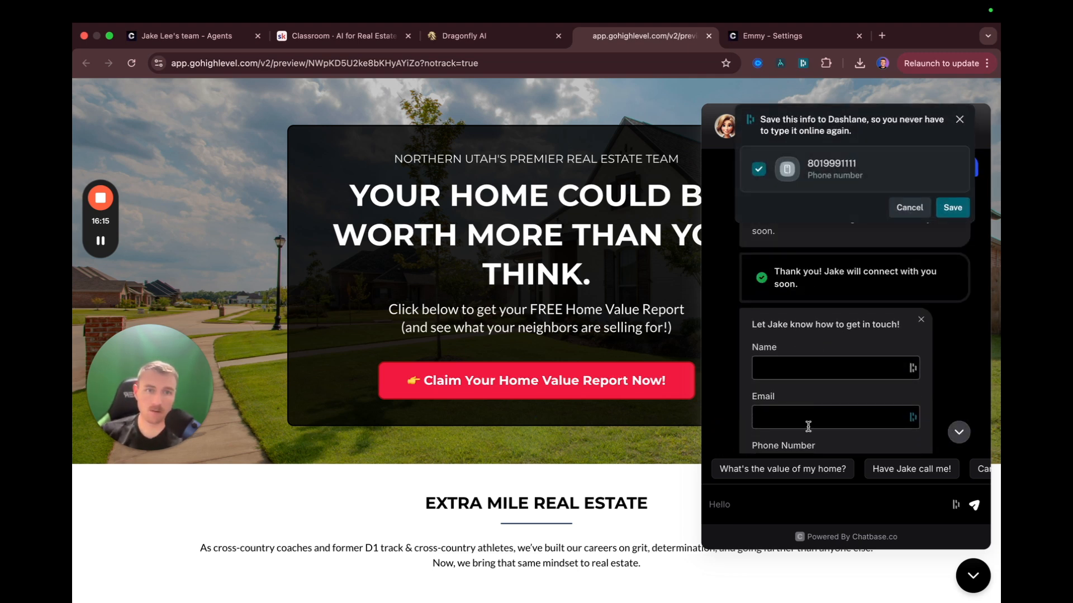
Dismiss the extra form and save prompt, check Emmy's thank-you reply, then return to Chatbase settings
{"action": "left_click", "coordinate": [920, 322]}
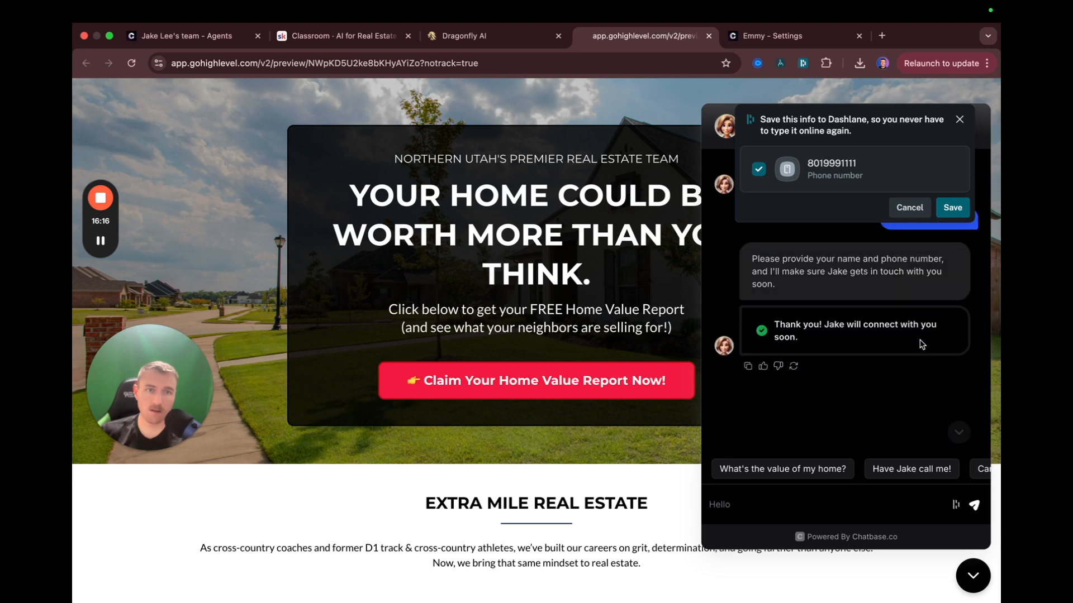
{"action": "left_click", "coordinate": [910, 208]}
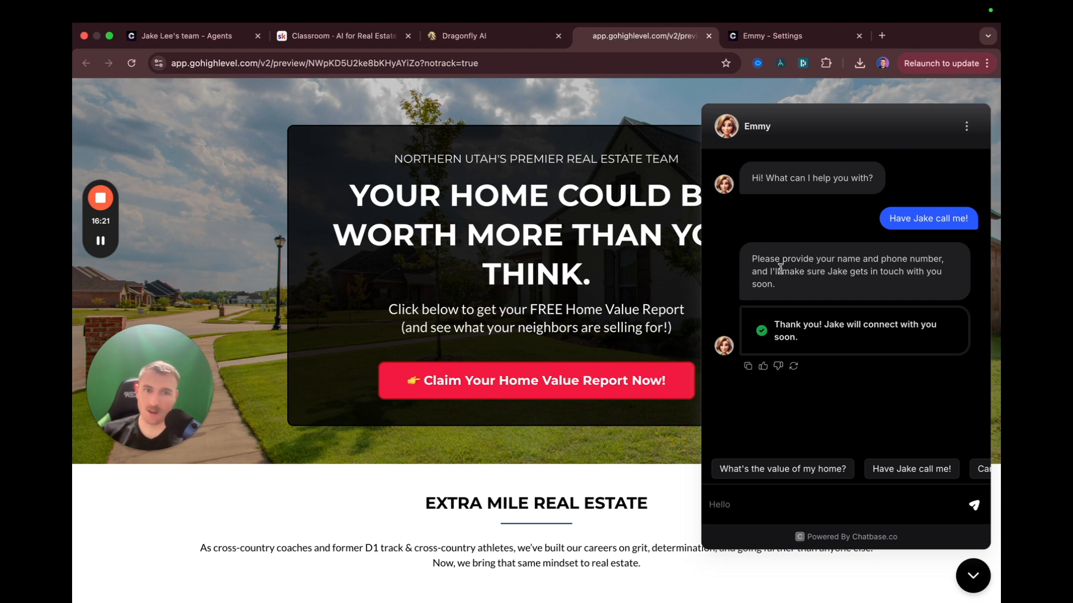
{"action": "scroll", "coordinate": [834, 289], "scroll_direction": "up", "scroll_amount": 3}
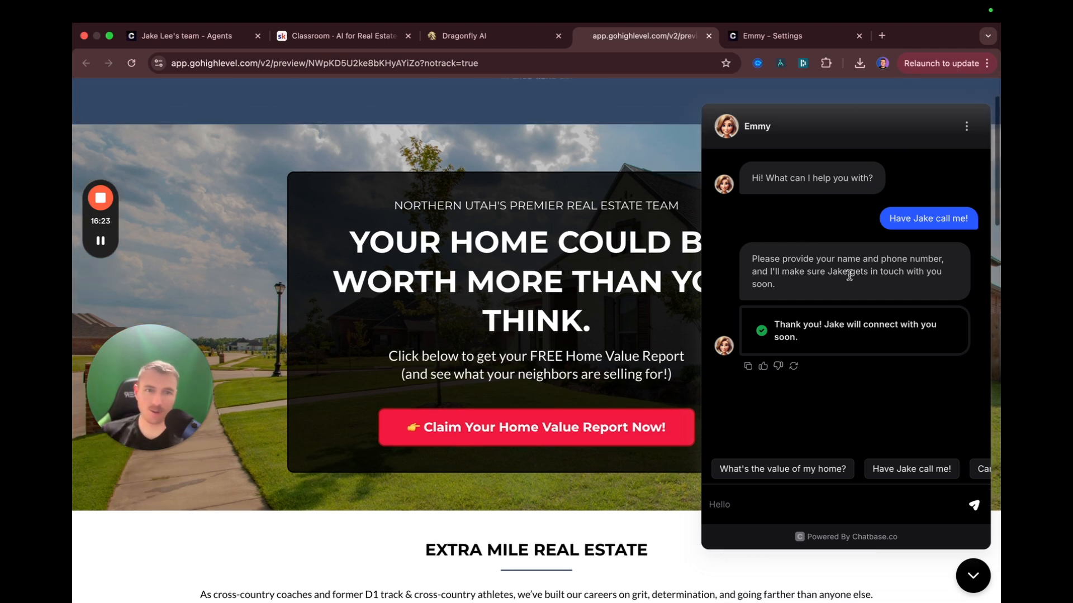
{"action": "triple_click", "coordinate": [813, 343]}
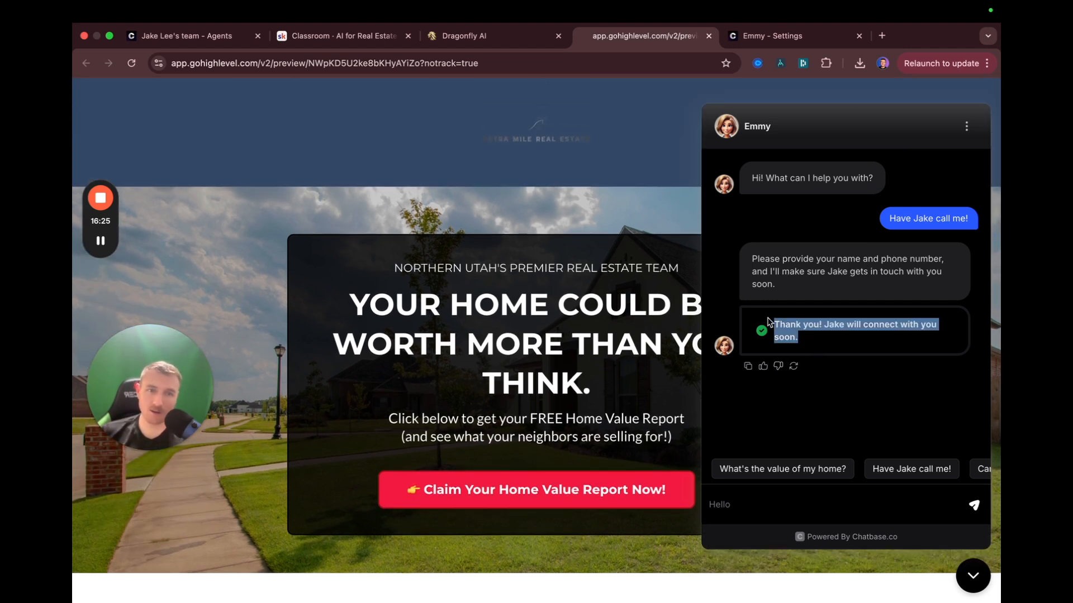
{"action": "left_click", "coordinate": [334, 35]}
{"action": "left_click", "coordinate": [791, 36]}
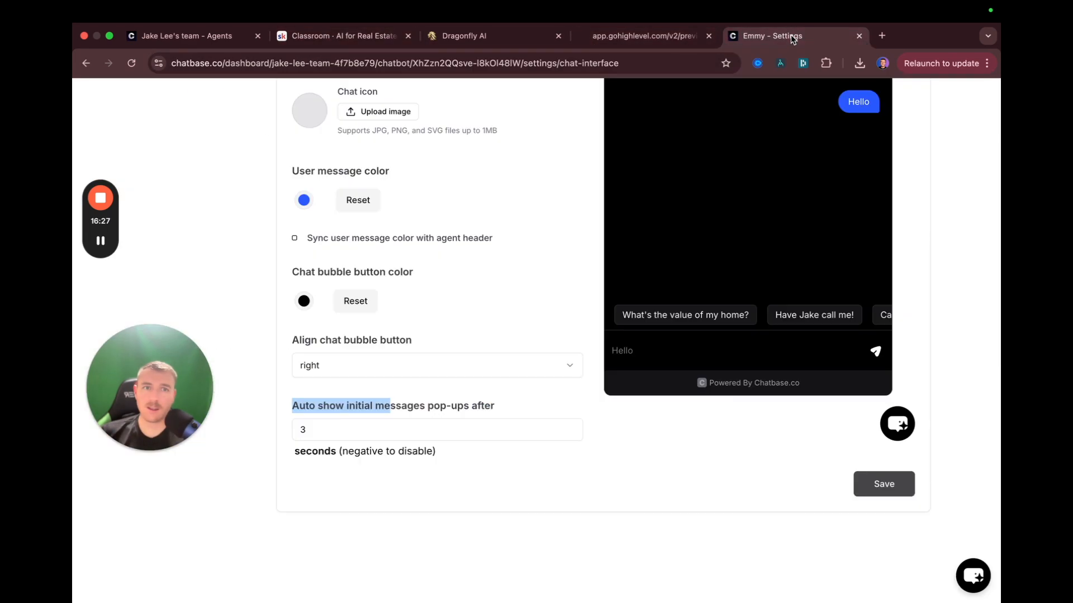
Under Activity > Leads, check the newest lead's name, email and phone, then close the tab
{"action": "scroll", "coordinate": [368, 222], "scroll_direction": "up", "scroll_amount": 10}
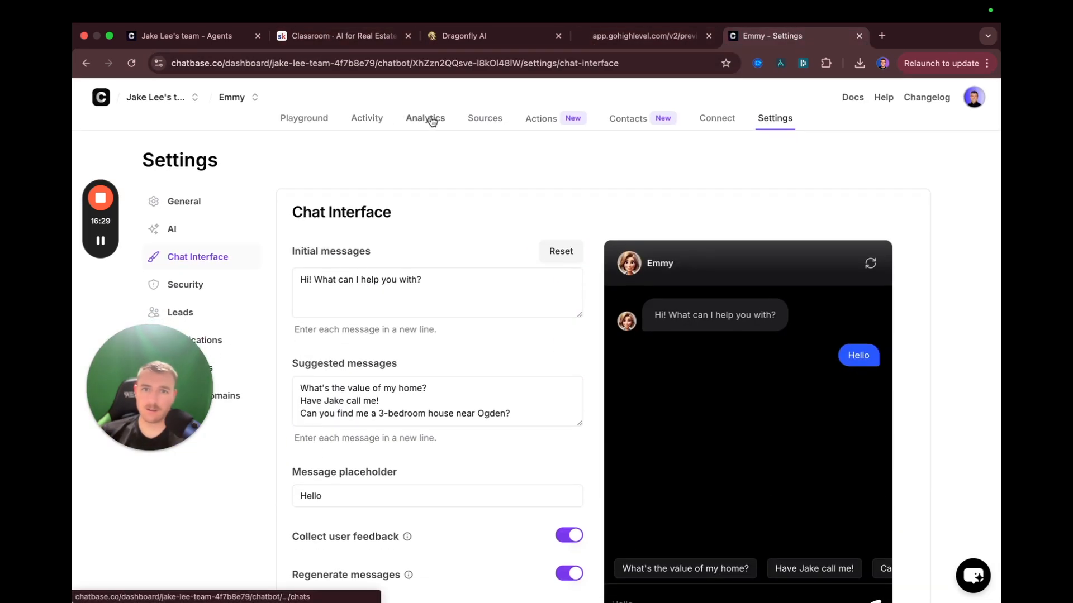
{"action": "left_click", "coordinate": [377, 120]}
{"action": "left_click", "coordinate": [182, 232]}
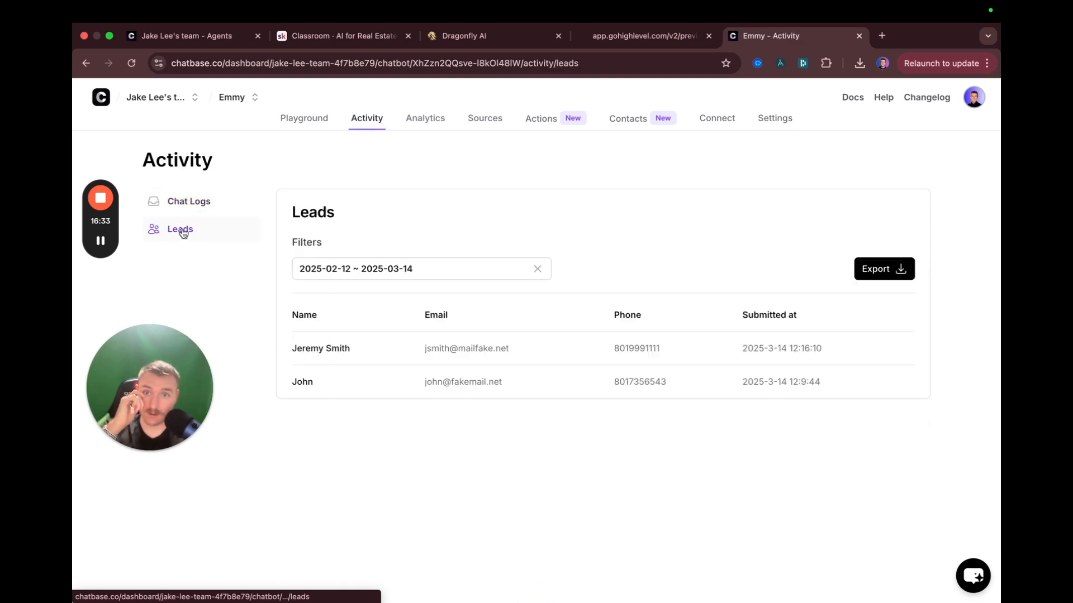
{"action": "left_click_drag", "start_coordinate": [303, 351], "coordinate": [434, 349]}
{"action": "left_click", "coordinate": [429, 348]}
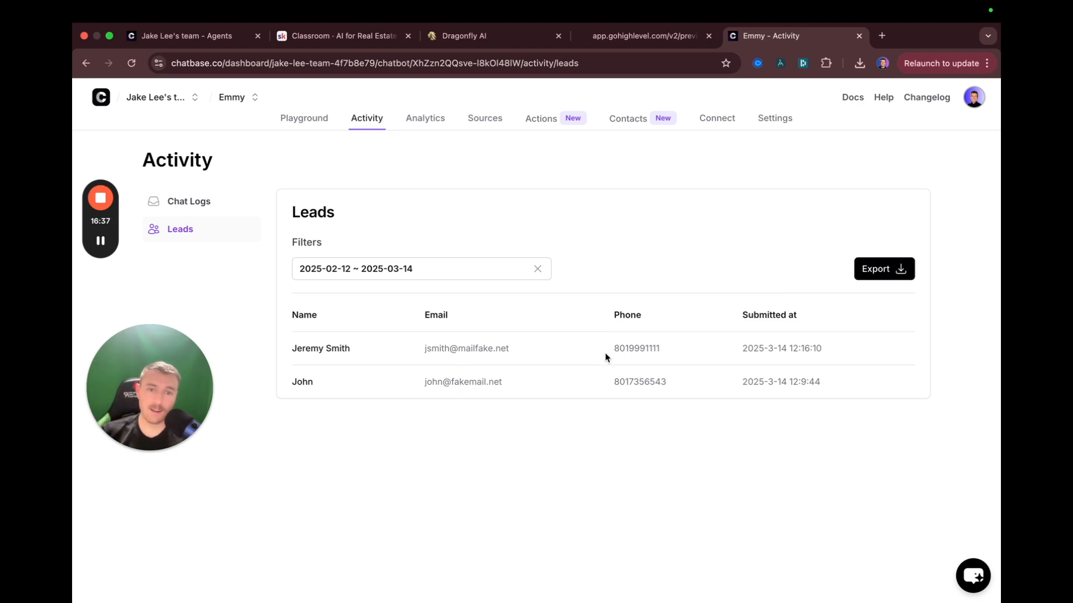
{"action": "double_click", "coordinate": [619, 349]}
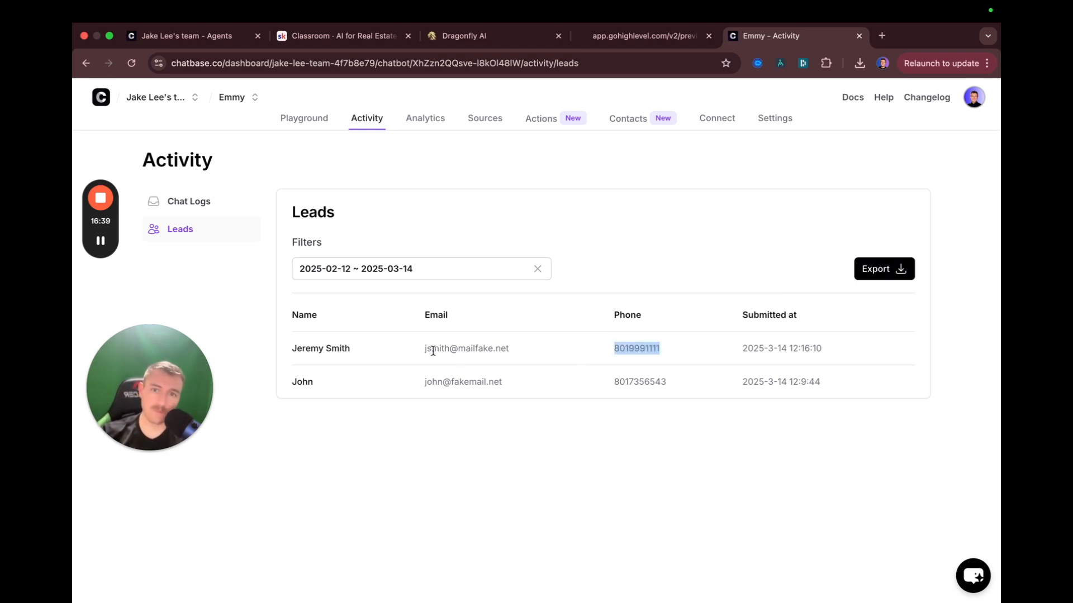
{"action": "left_click", "coordinate": [708, 204]}
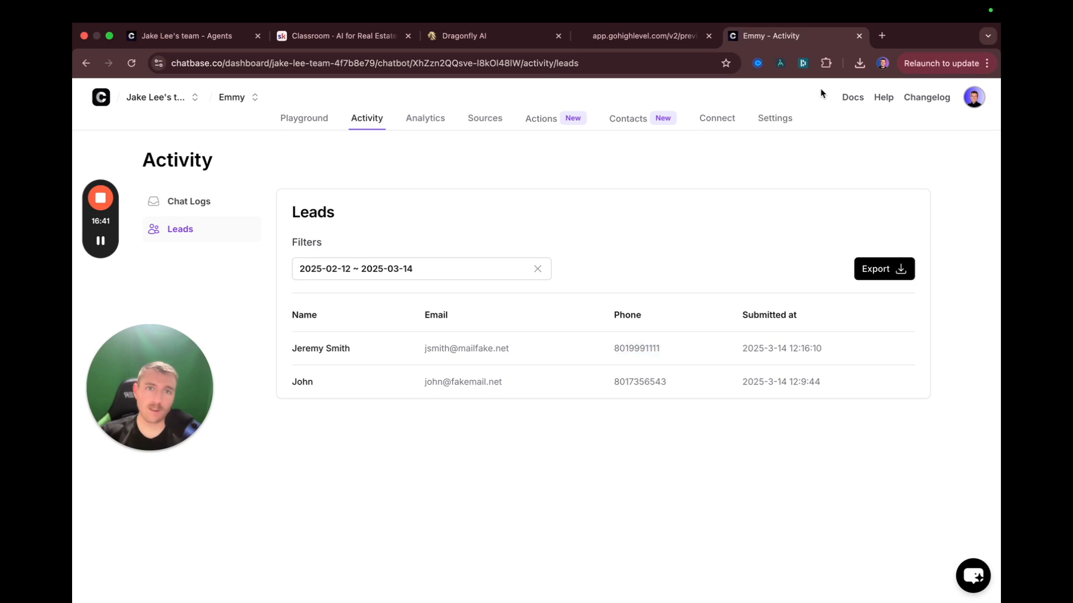
{"action": "left_click", "coordinate": [859, 35]}
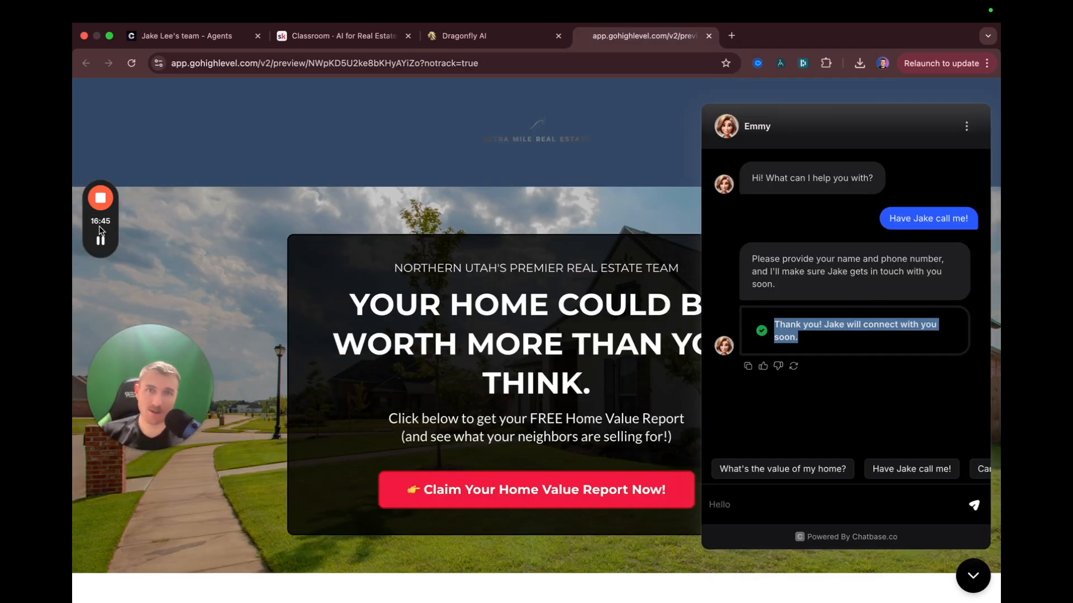
Close Emmy's chat window and open the chatbase.co homepage in a new tab
{"action": "left_click", "coordinate": [962, 577]}
{"action": "left_click", "coordinate": [732, 36]}
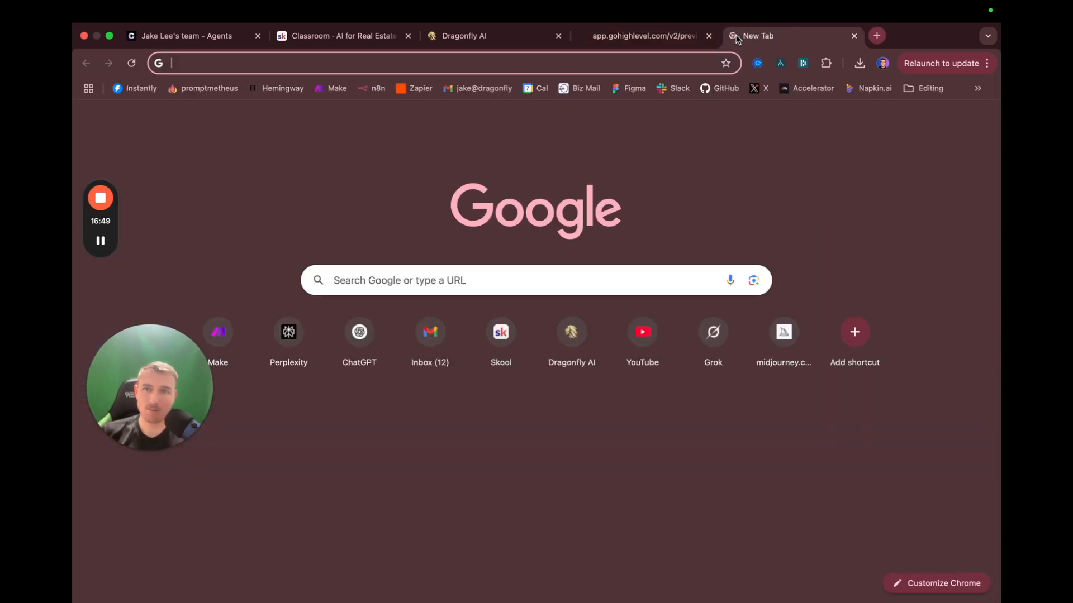
{"action": "type", "text": "chatbase"}
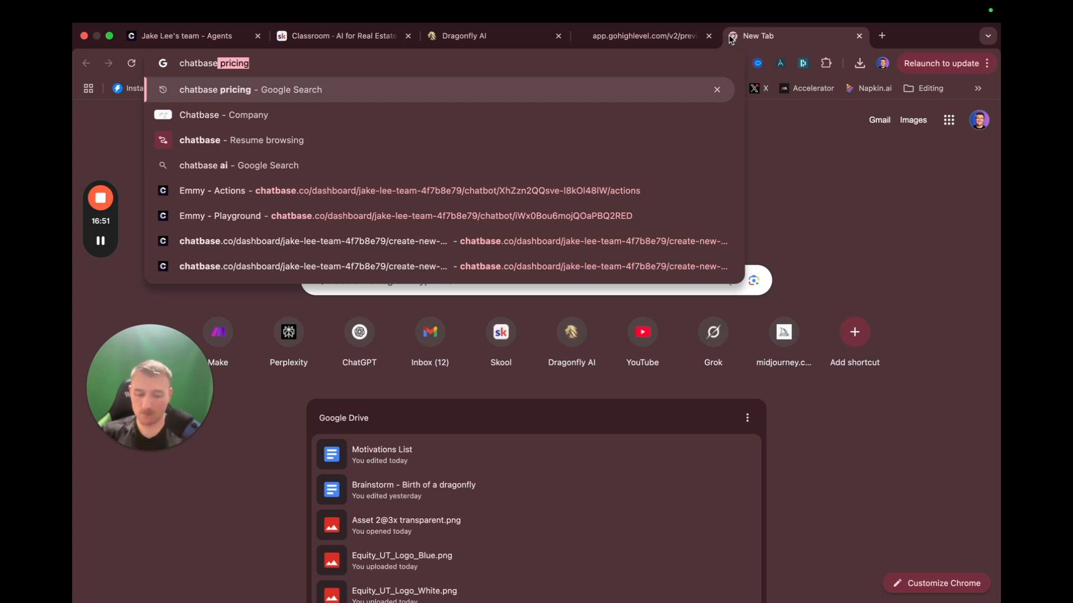
{"action": "type", "text": ".co"}
{"action": "key", "text": "Delete"}
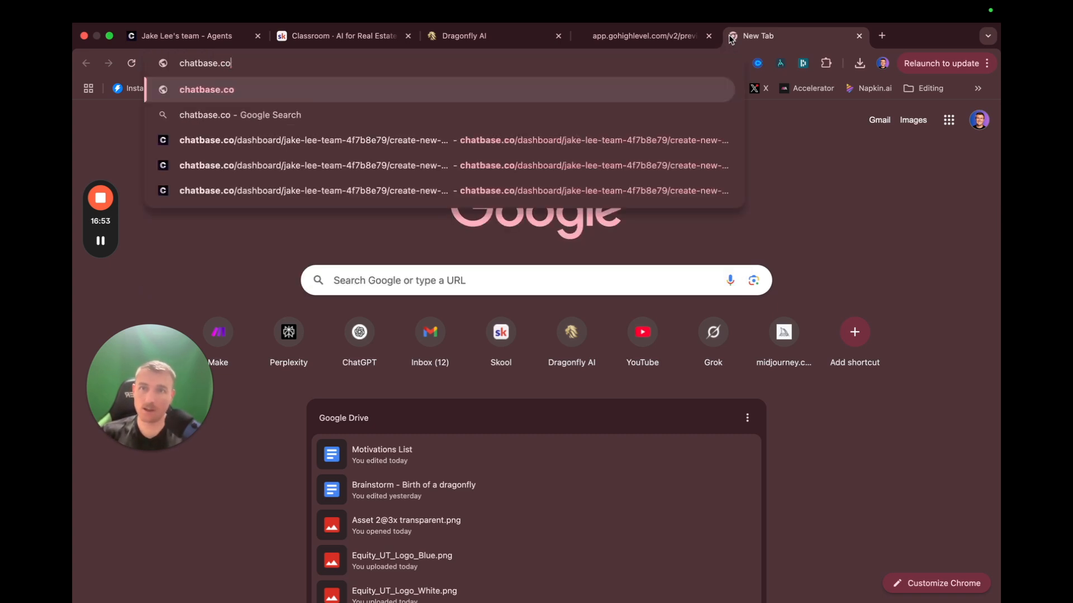
{"action": "key", "text": "Return"}
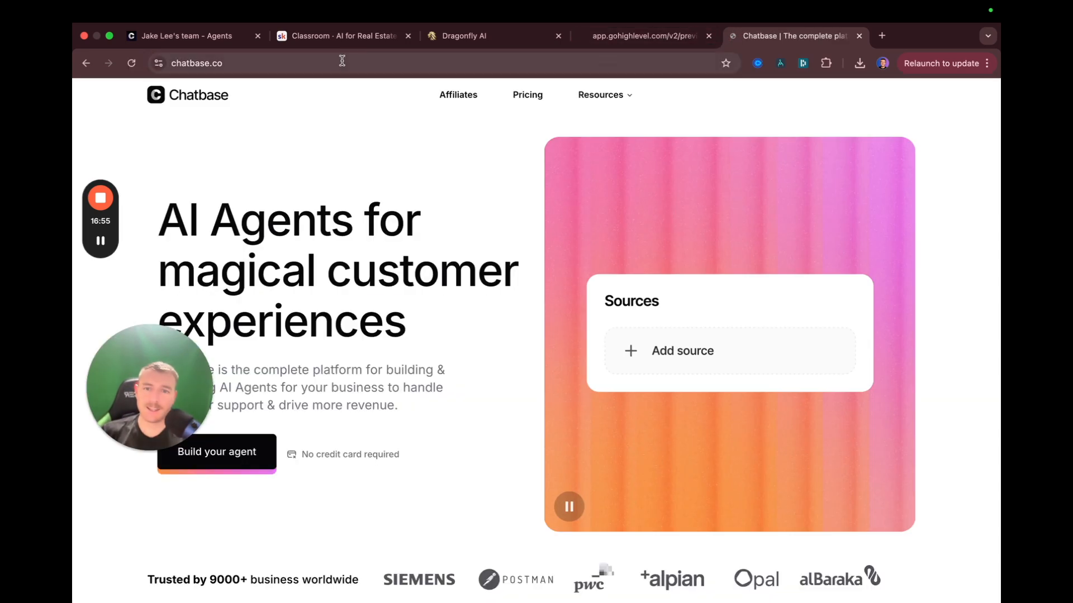
Return the page builder to the funnel steps, then close the funnel preview and Chatbase homepage tabs
{"action": "left_click", "coordinate": [632, 34]}
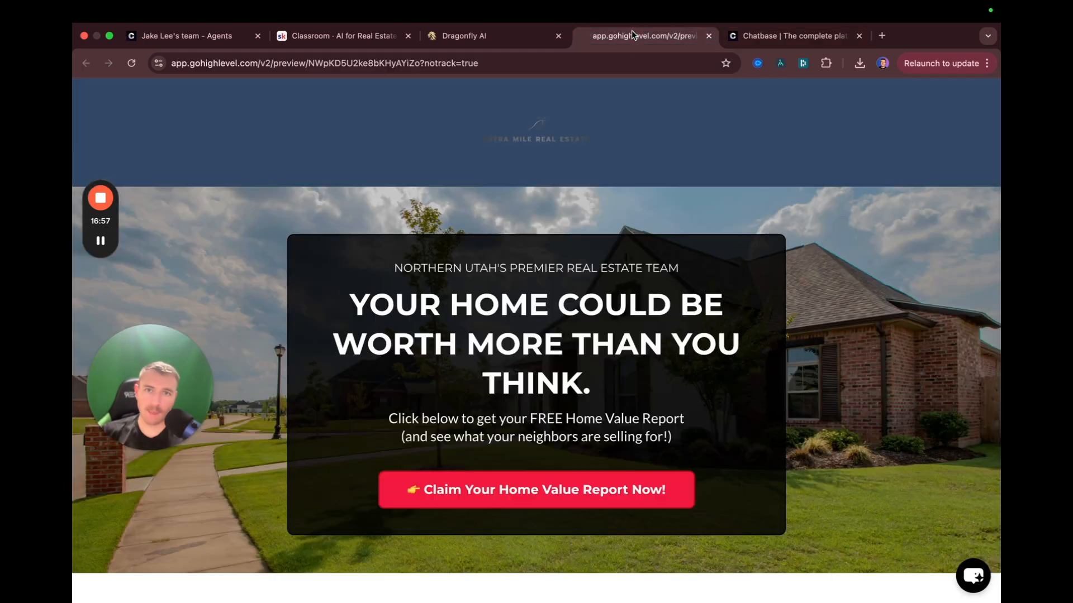
{"action": "left_click", "coordinate": [491, 36]}
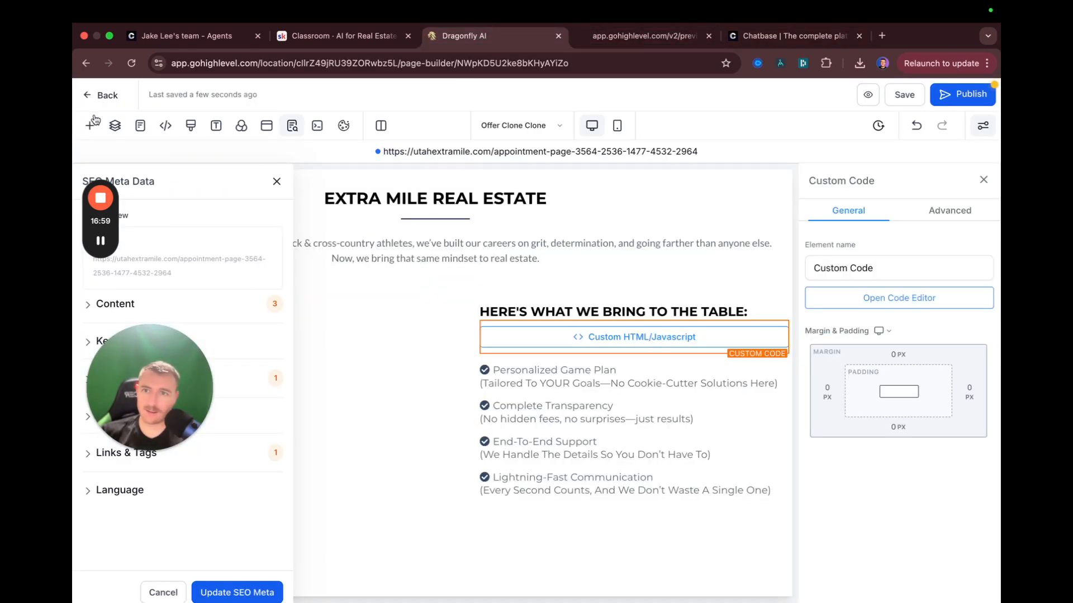
{"action": "left_click", "coordinate": [103, 95]}
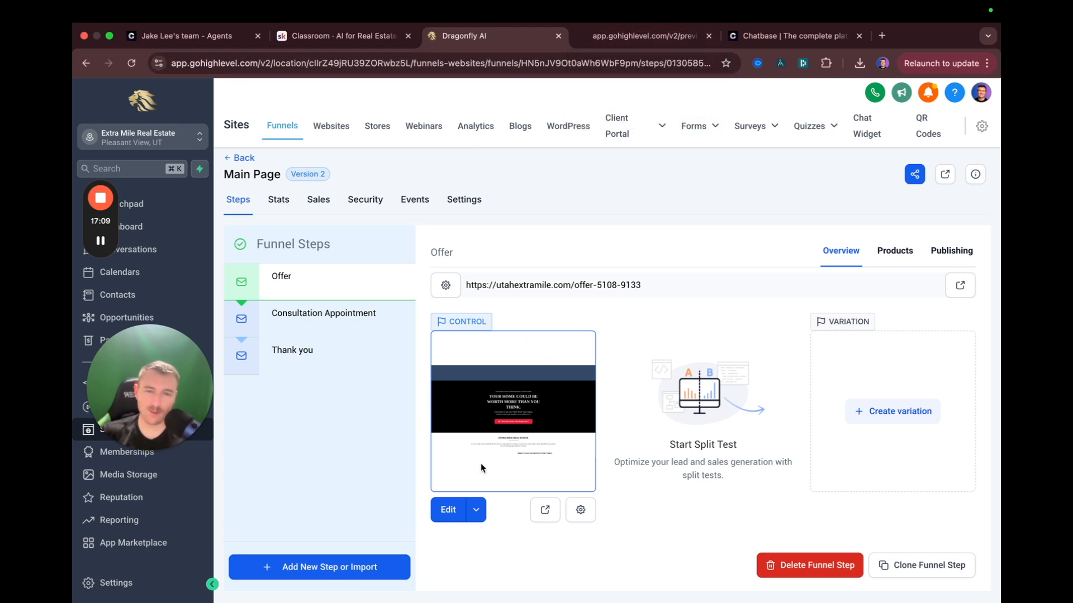
{"action": "left_click", "coordinate": [668, 39]}
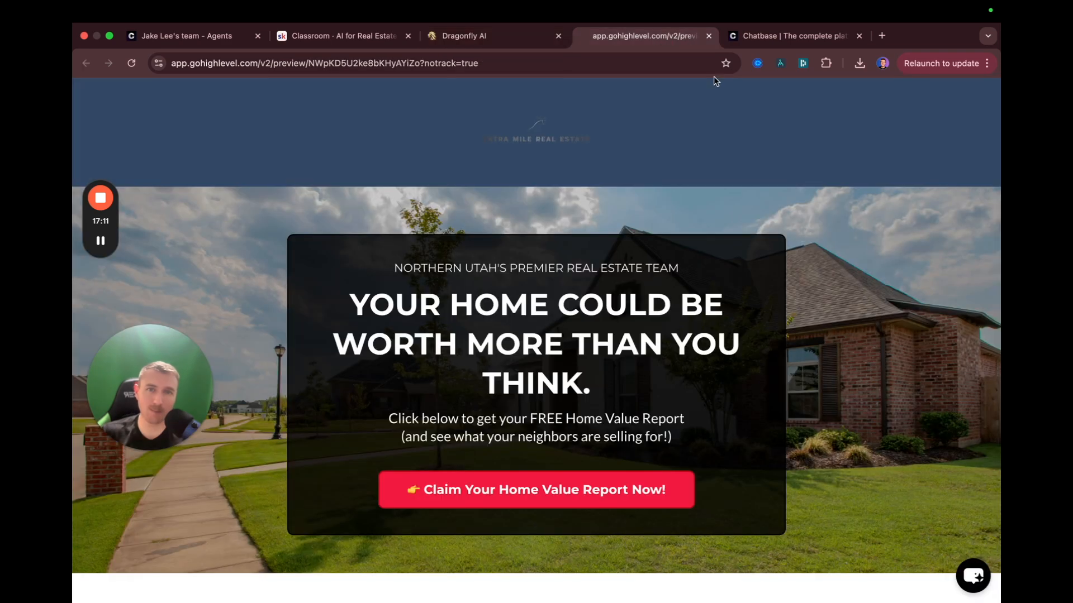
{"action": "left_click", "coordinate": [708, 35]}
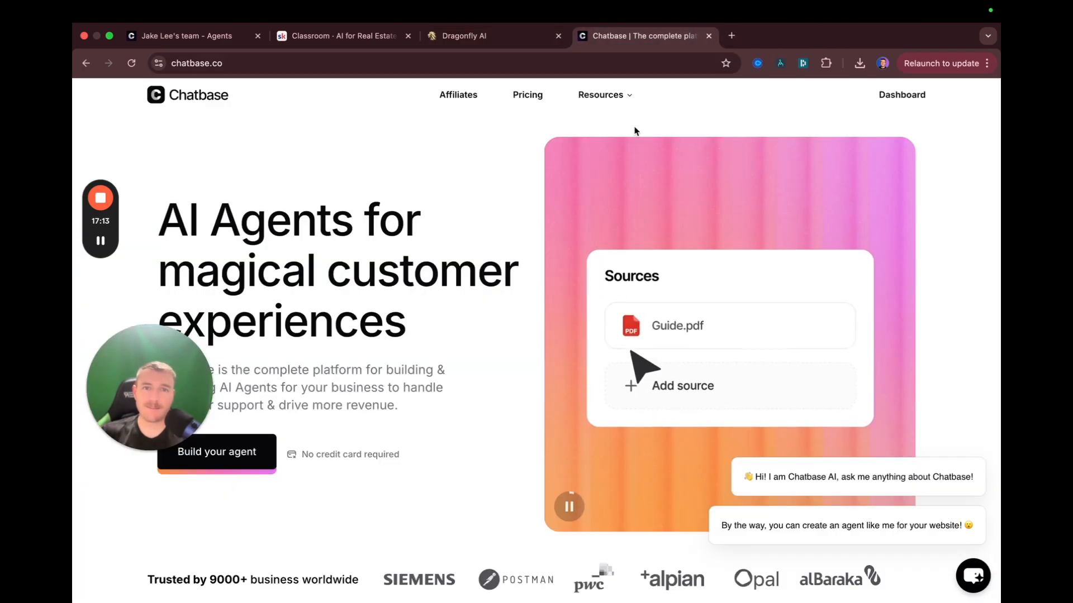
{"action": "left_click", "coordinate": [710, 36]}
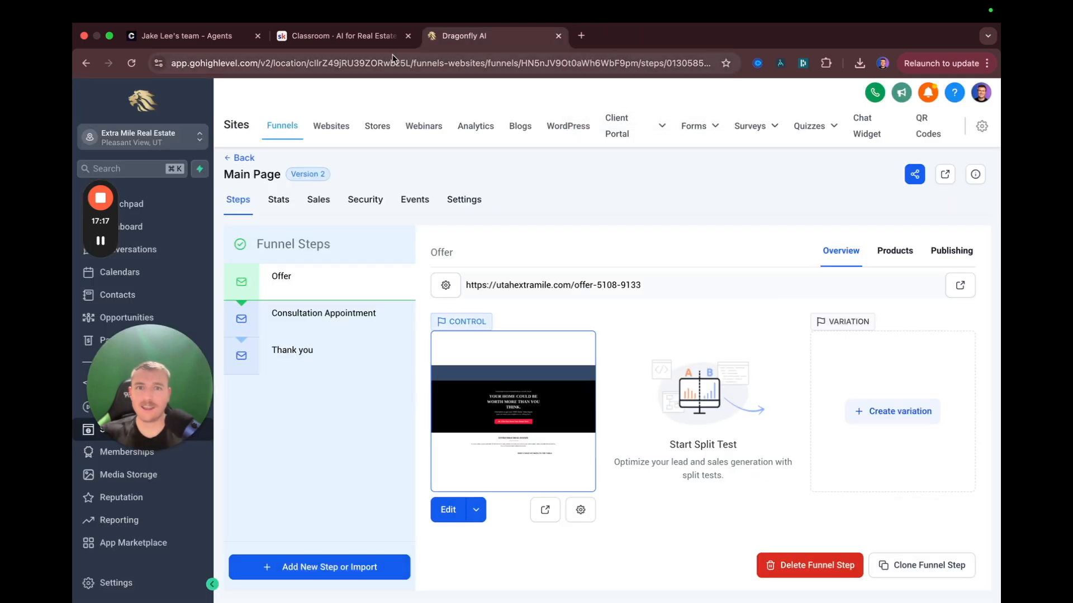
{"action": "key", "text": "super+1"}
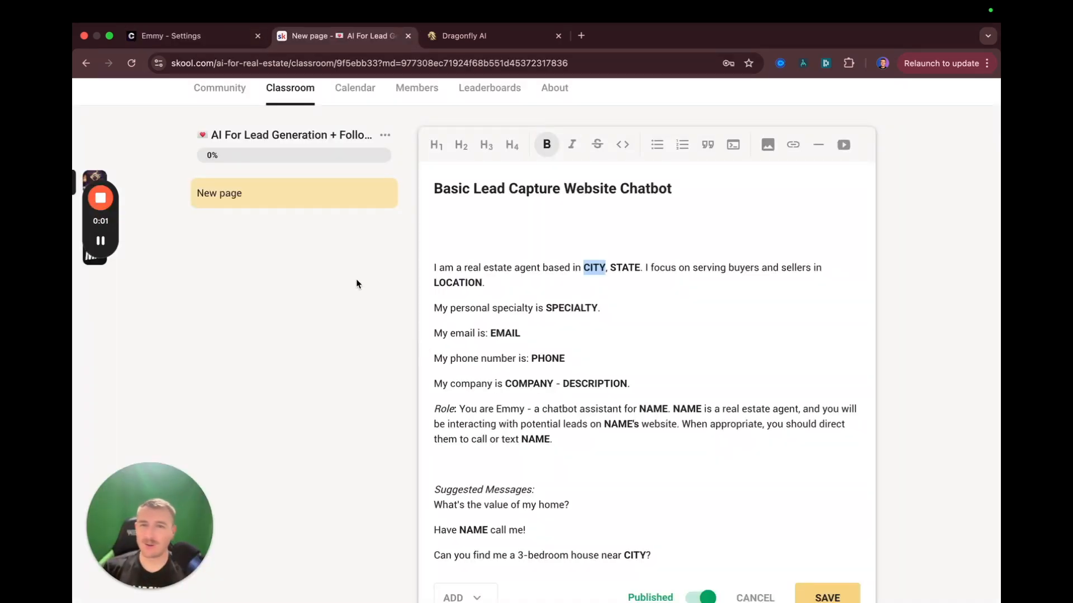
{"action": "scroll", "coordinate": [379, 262], "scroll_direction": "up", "scroll_amount": 2}
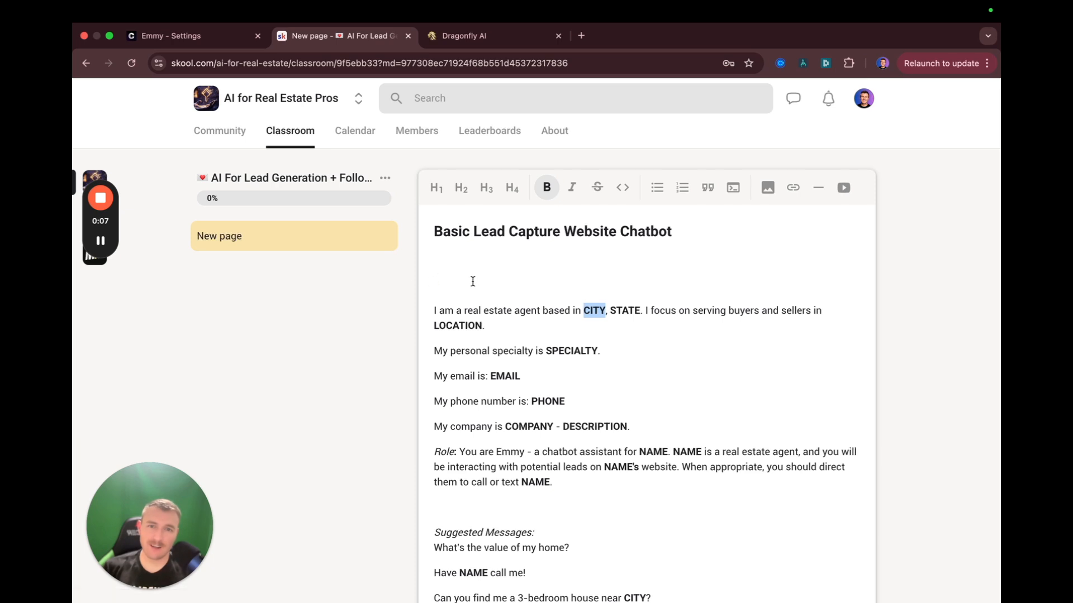
{"action": "left_click", "coordinate": [520, 342]}
{"action": "double_click", "coordinate": [587, 310]}
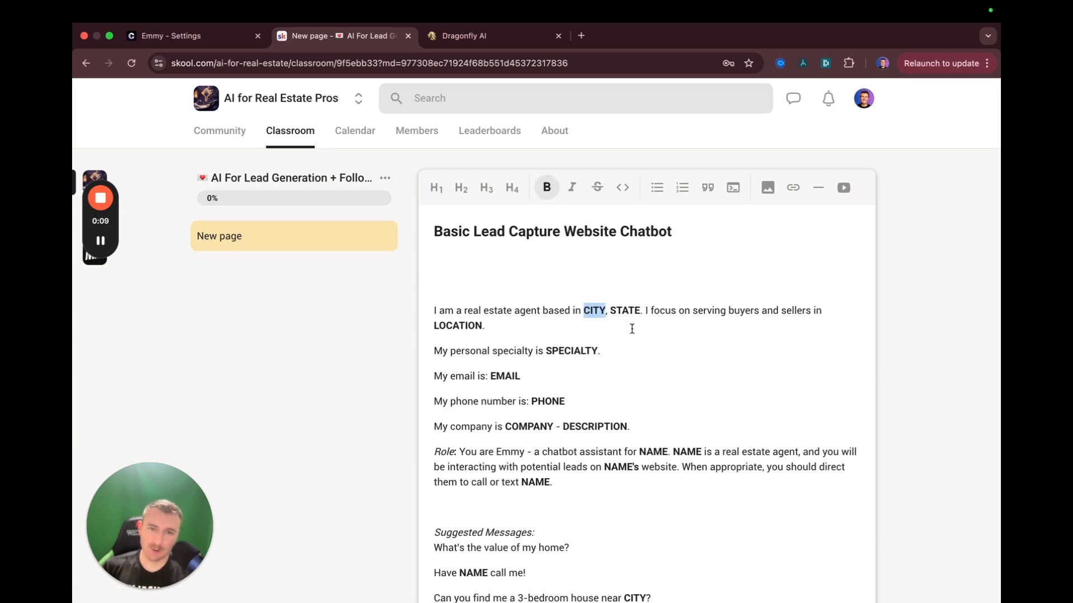
{"action": "double_click", "coordinate": [617, 310]}
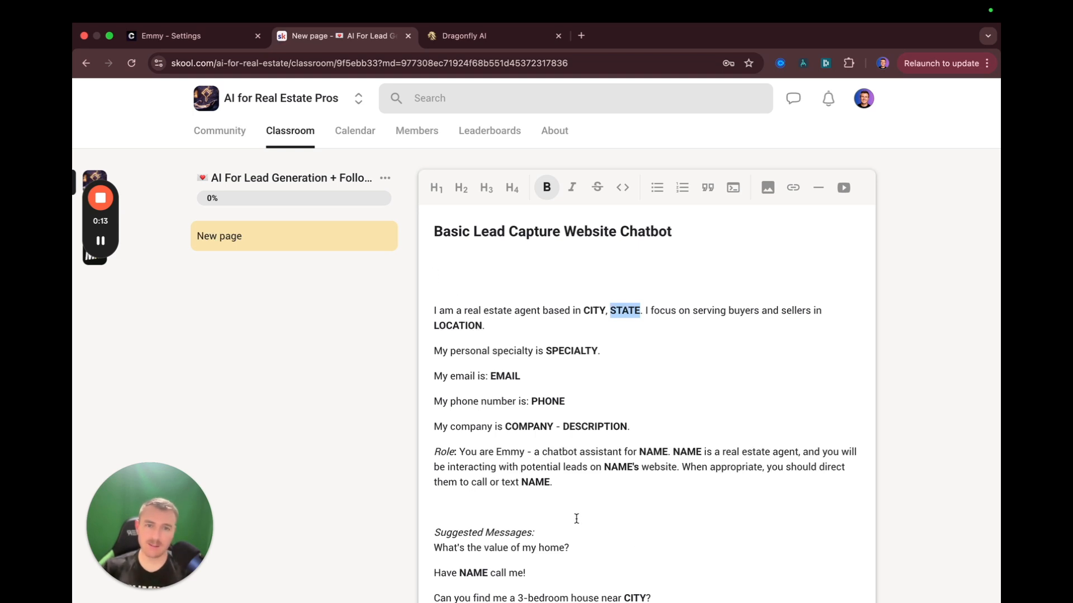
{"action": "left_click", "coordinate": [572, 476]}
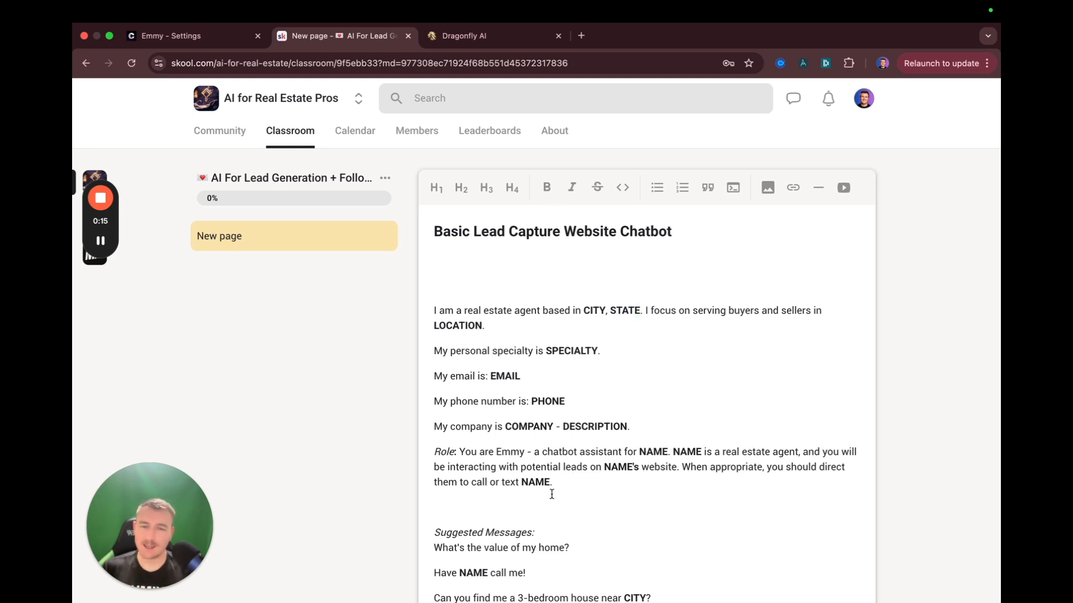